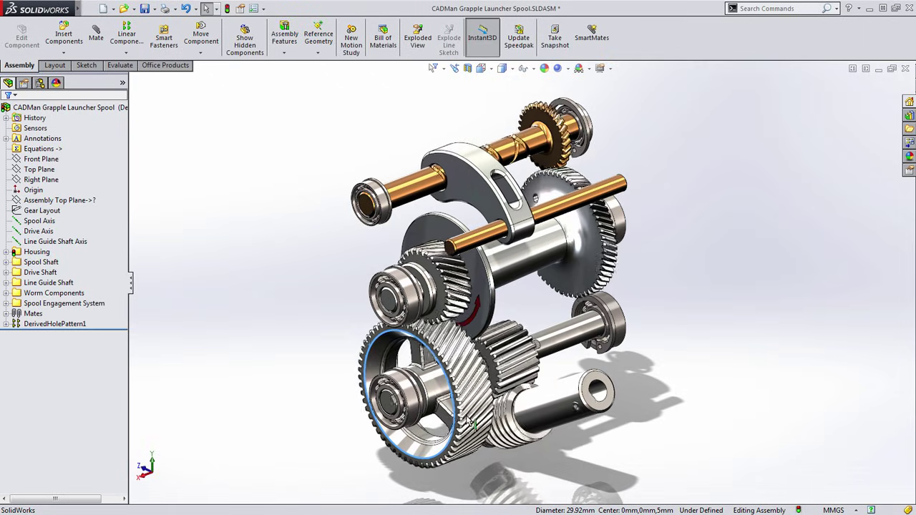
# Create a new part document from the Metric Part template
pyautogui.press('Escape')
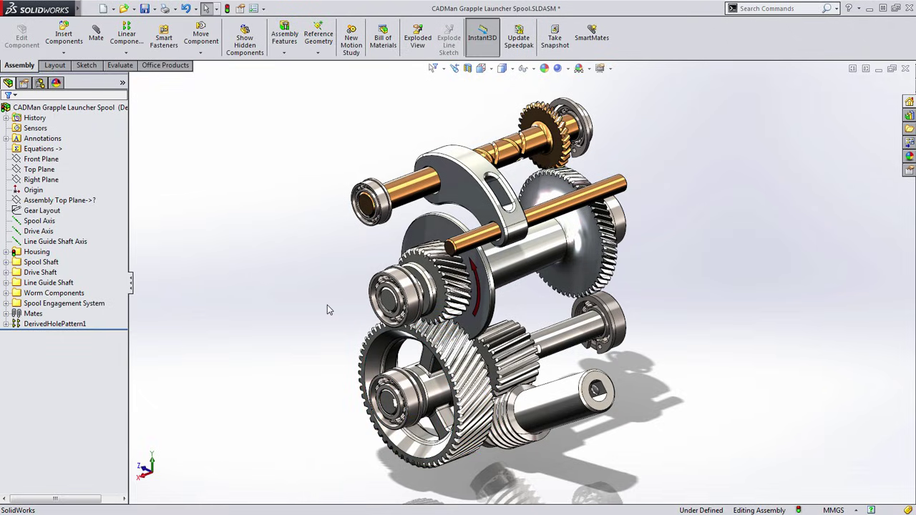
pyautogui.hotkey('ctrl', 'n')
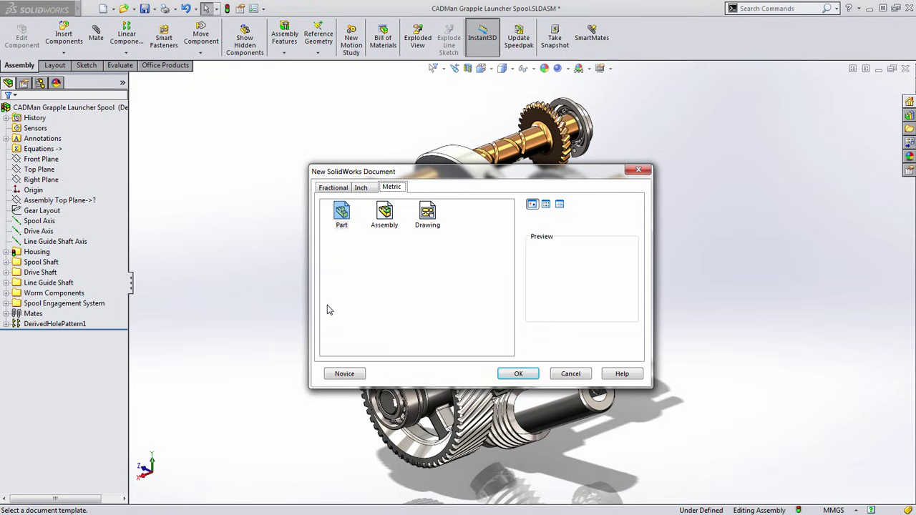
pyautogui.click(340, 214)
pyautogui.click(518, 372)
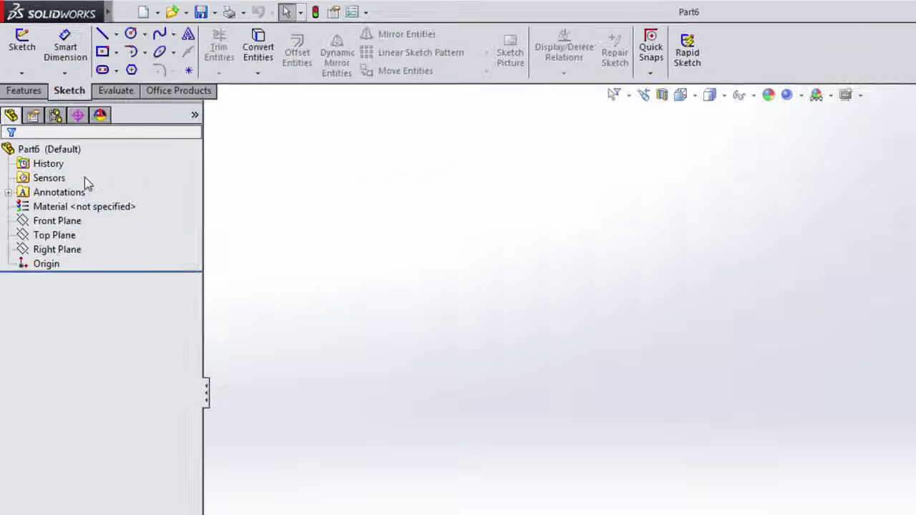
# Add a global variable named Module with the value 2mm to the new part's equations
pyautogui.click(39, 109)
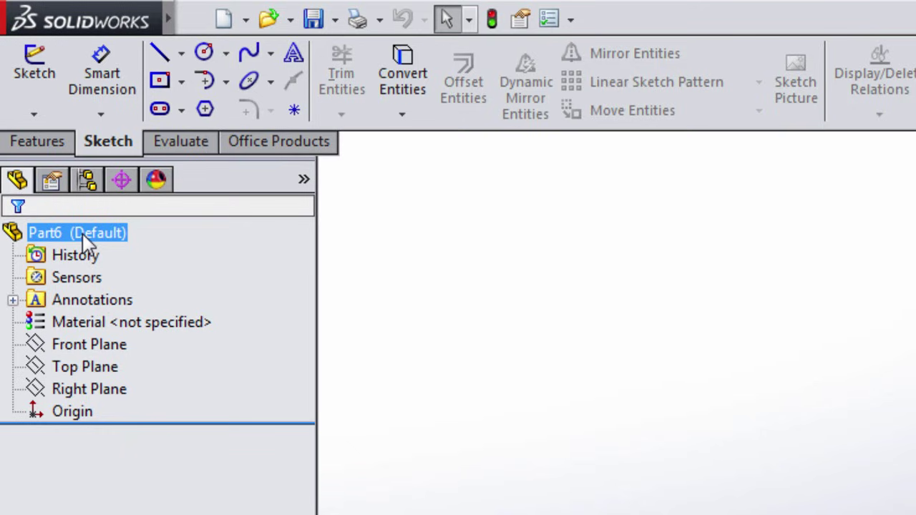
pyautogui.rightClick(86, 241)
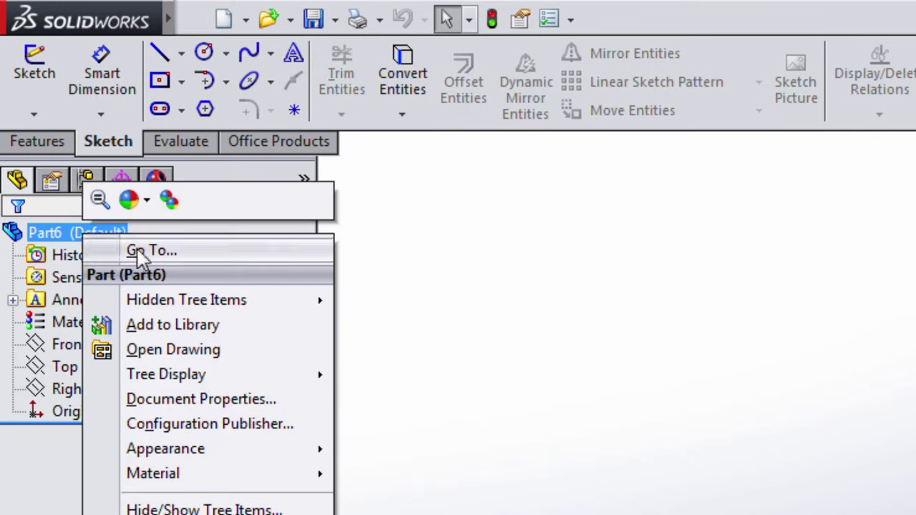
pyautogui.moveTo(207, 304)
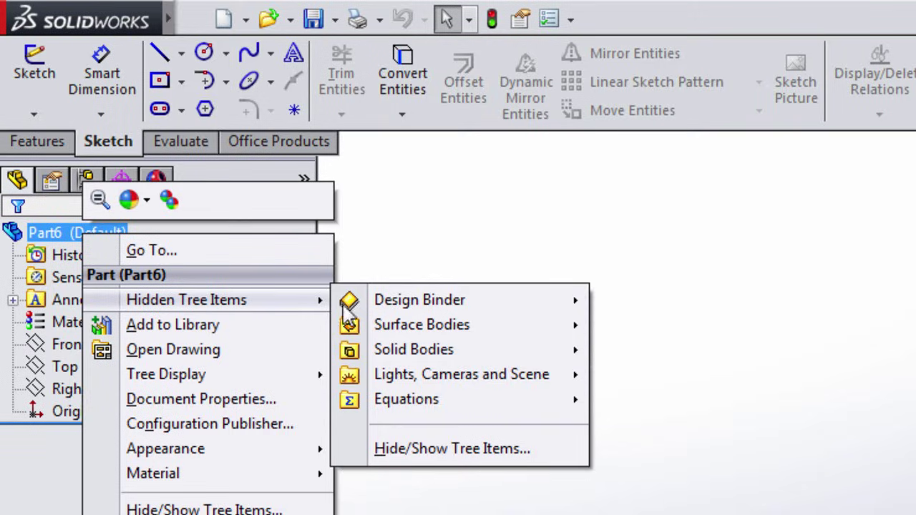
pyautogui.moveTo(433, 406)
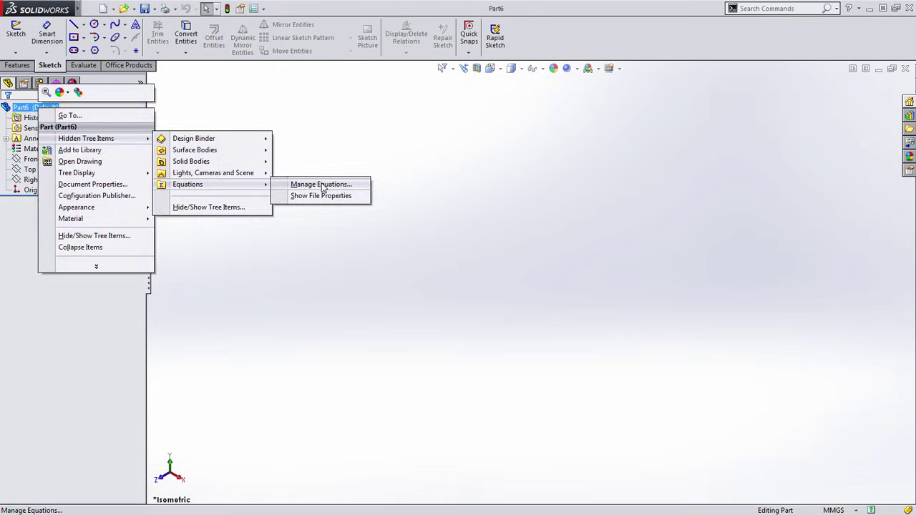
pyautogui.click(322, 185)
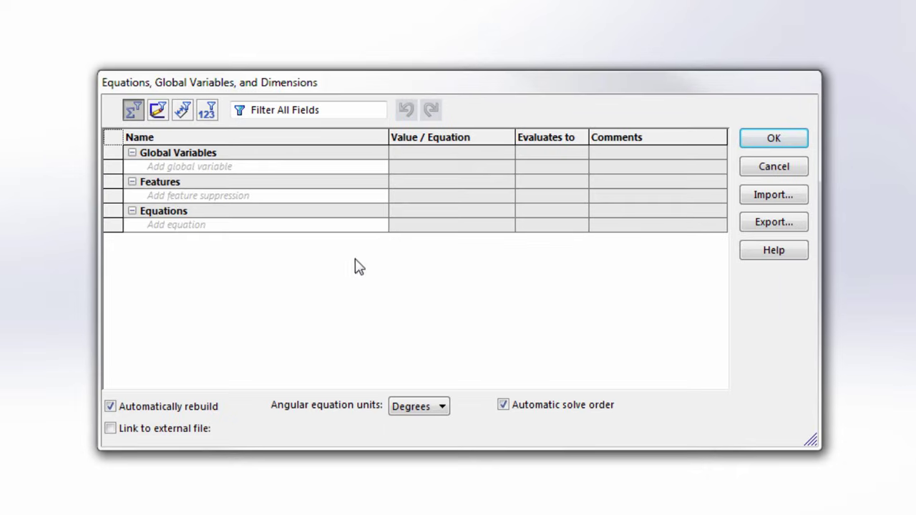
pyautogui.click(252, 174)
pyautogui.write('Module')
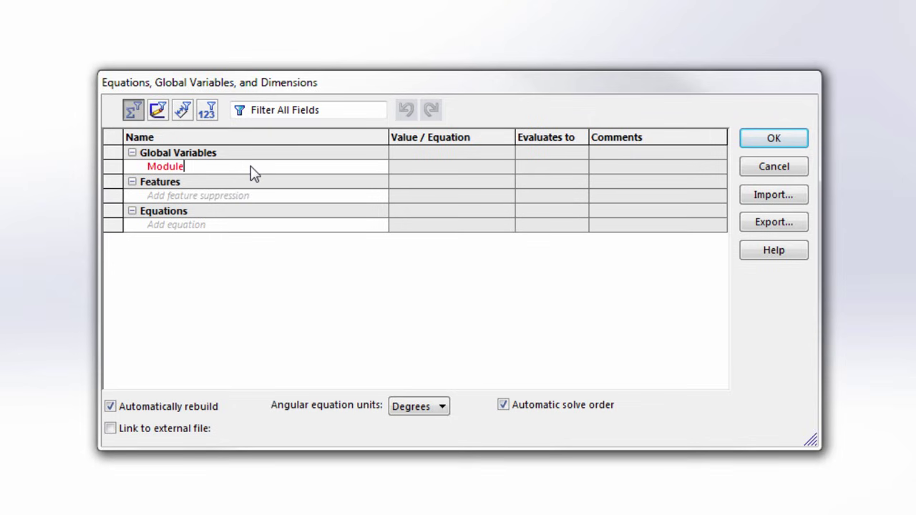
pyautogui.press('Tab')
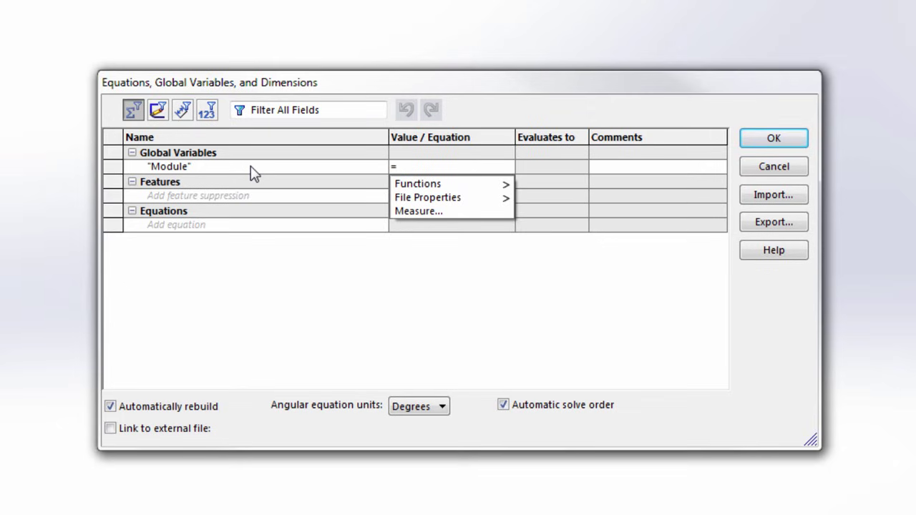
pyautogui.write('2')
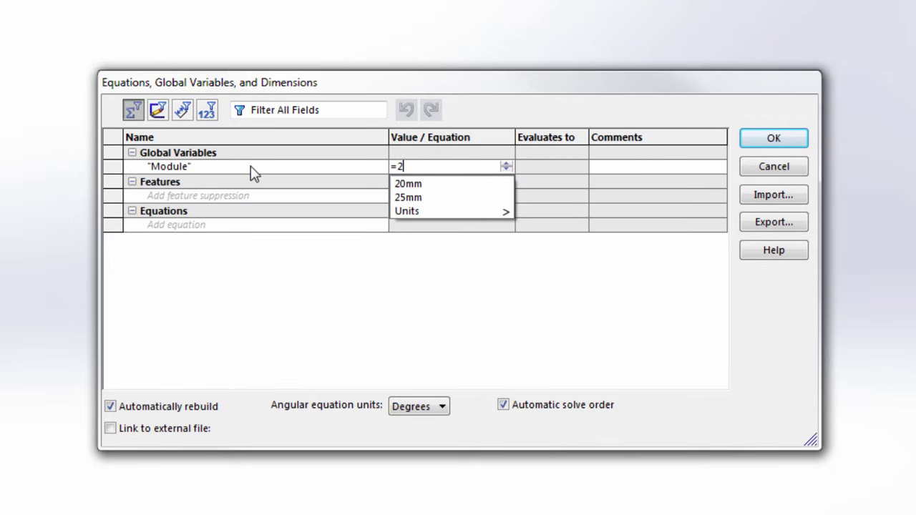
pyautogui.write('mm')
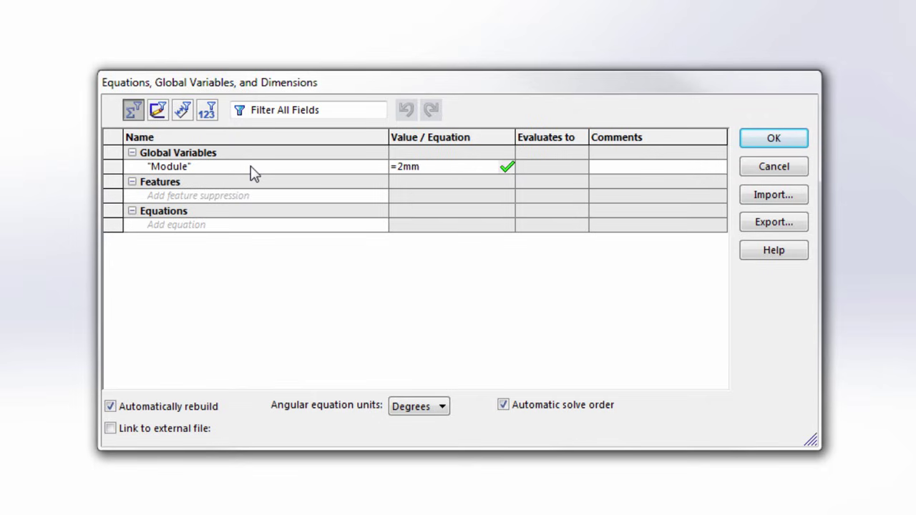
pyautogui.press('Return')
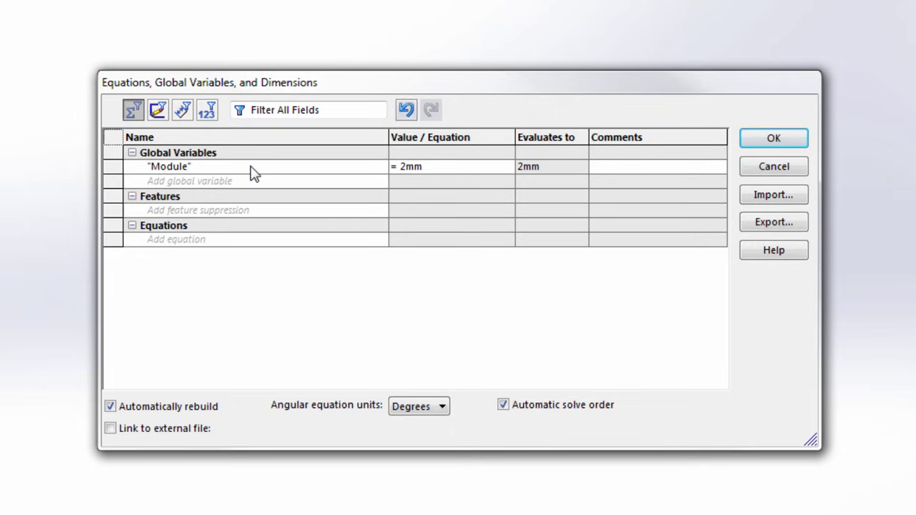
# Add a global variable named Number of Teeth with the value 25, apply the equations and check them in the feature tree
pyautogui.click(258, 185)
pyautogui.write('N')
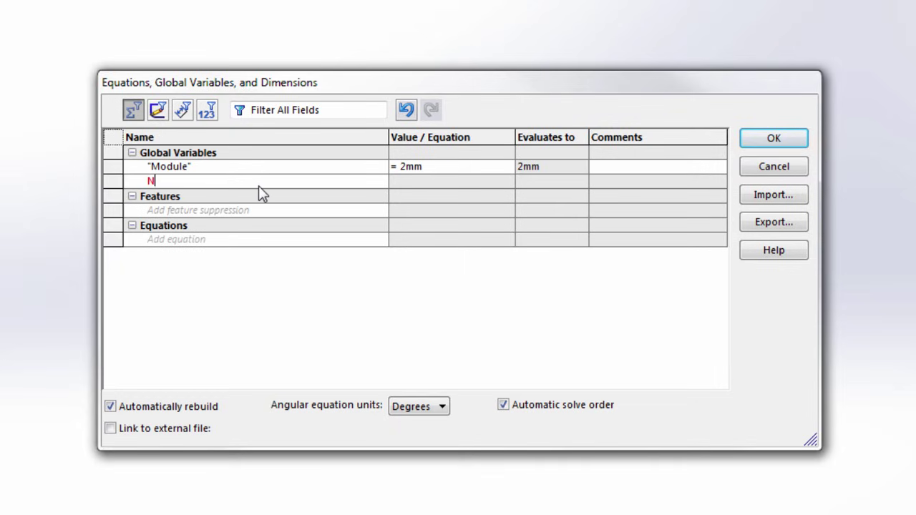
pyautogui.write('umber of Teeth')
pyautogui.press('Tab')
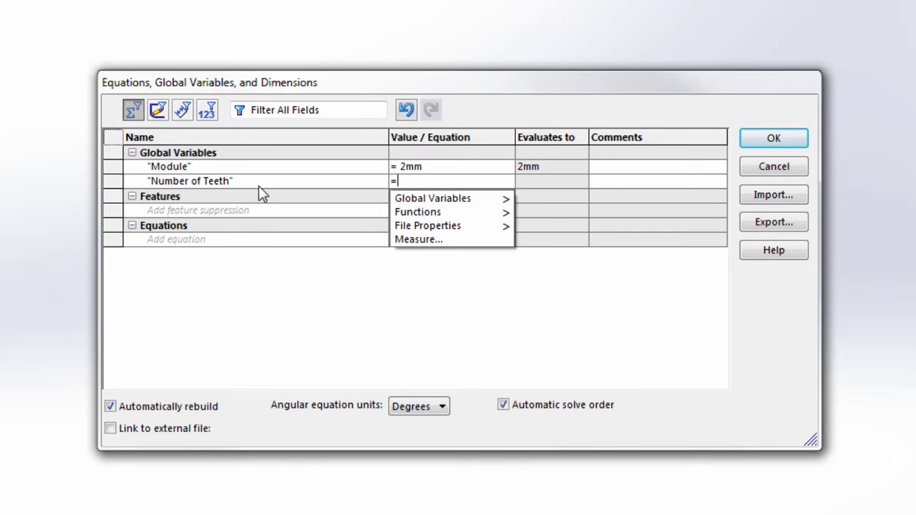
pyautogui.write('25')
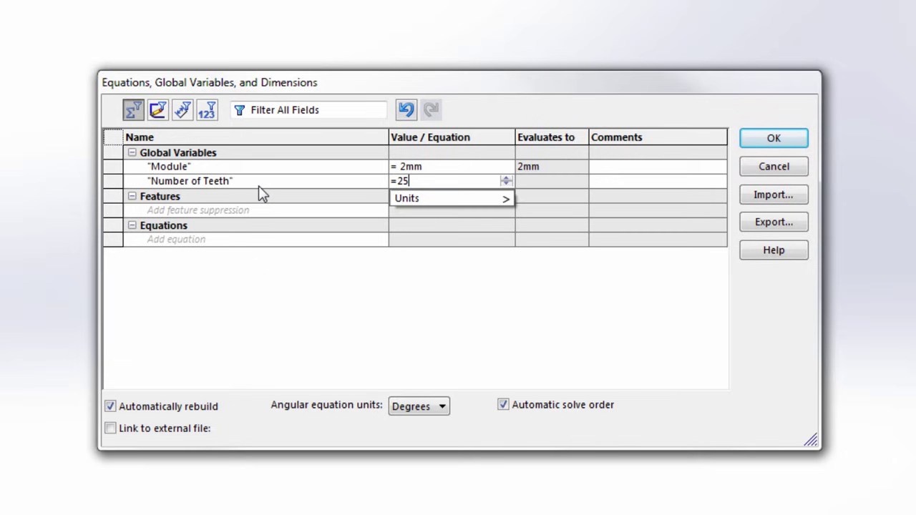
pyautogui.press('Tab')
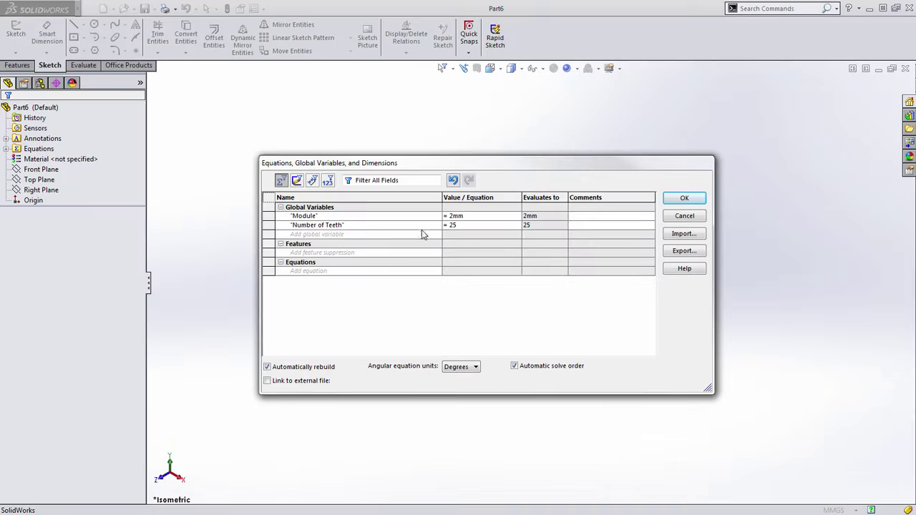
pyautogui.click(678, 198)
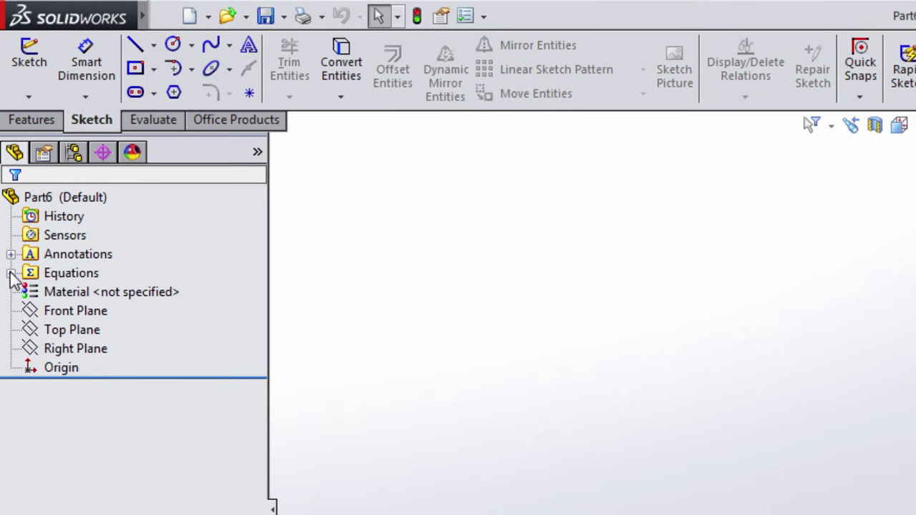
pyautogui.click(6, 153)
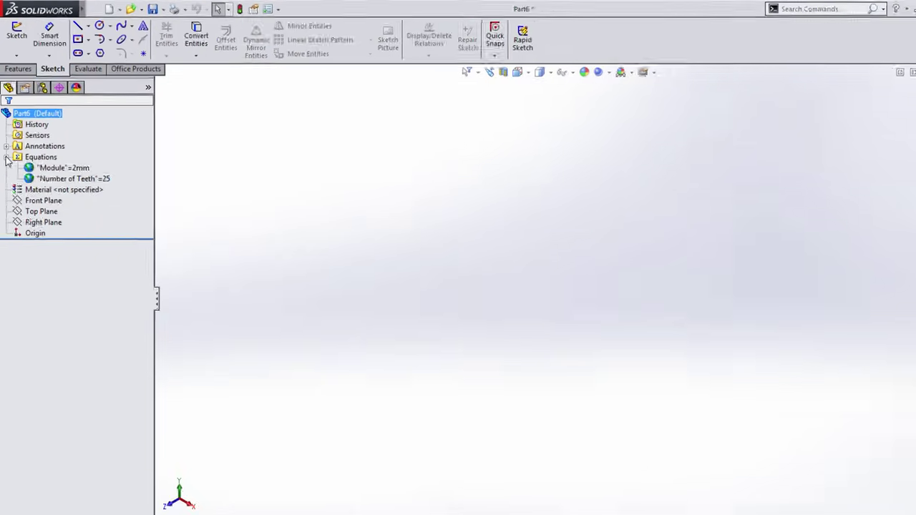
pyautogui.click(12, 274)
# Start a sketch on the Front Plane and draw a circle about 66 mm in diameter centred on the origin
pyautogui.click(83, 349)
pyautogui.click(36, 172)
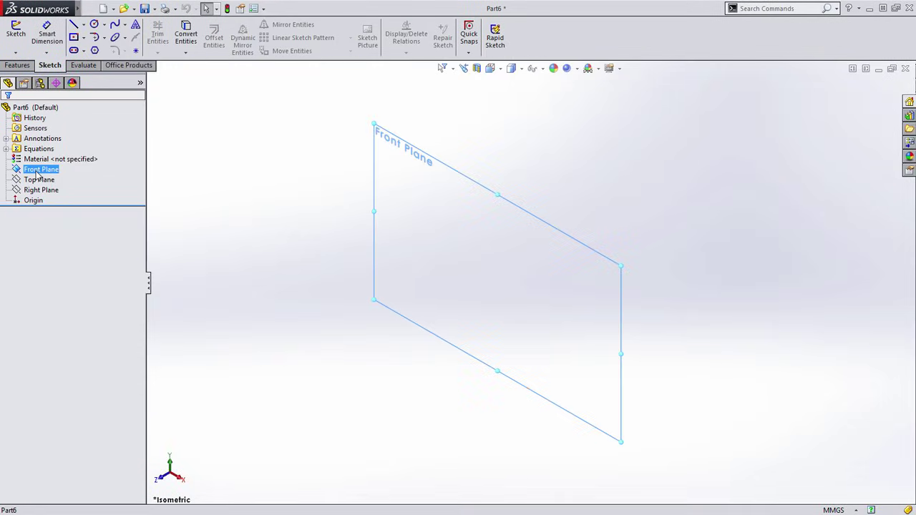
pyautogui.click(43, 155)
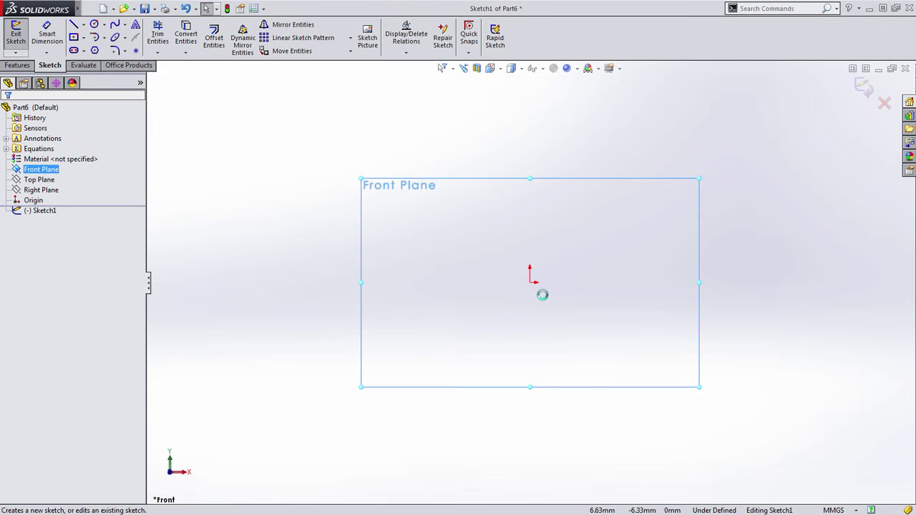
pyautogui.press('s')
pyautogui.click(612, 276)
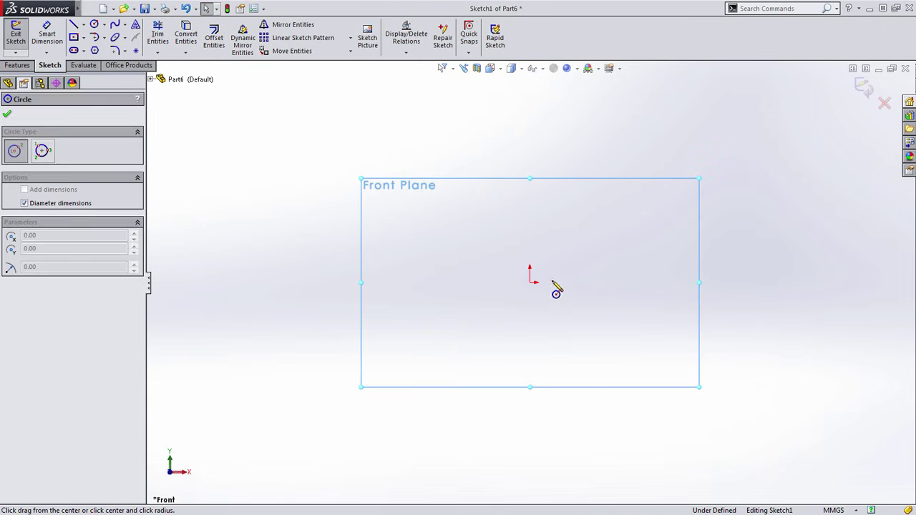
pyautogui.click(530, 282)
pyautogui.click(581, 244)
pyautogui.press('Escape')
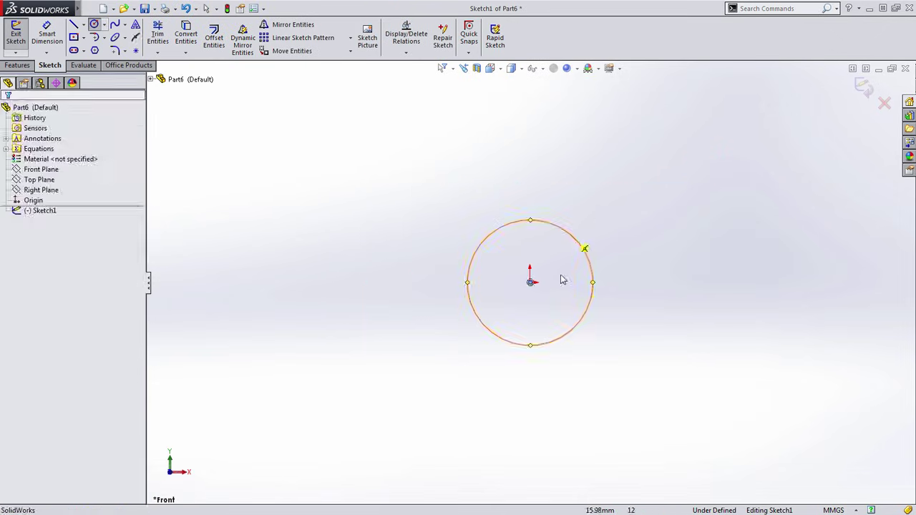
# Dimension the circle's diameter, placing the dimension outside the circle at its upper right
pyautogui.press('f')
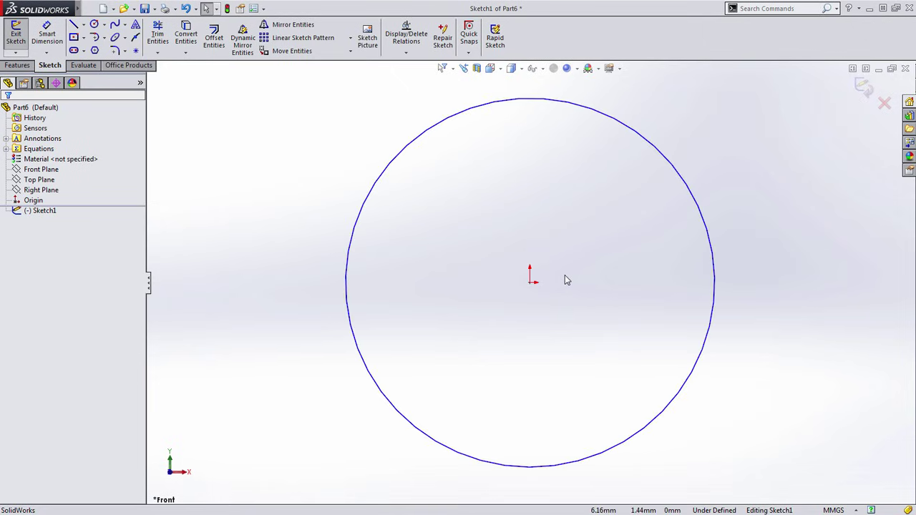
pyautogui.press('z')
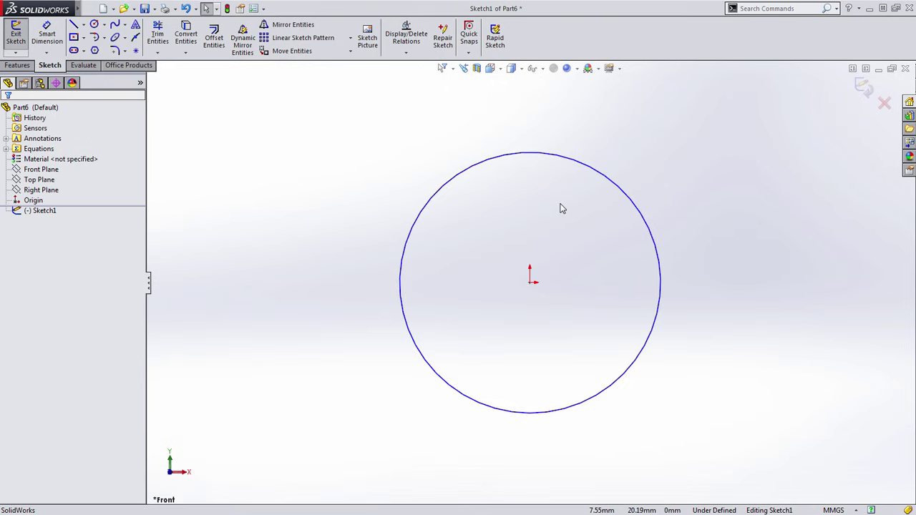
pyautogui.press('s')
pyautogui.click(591, 212)
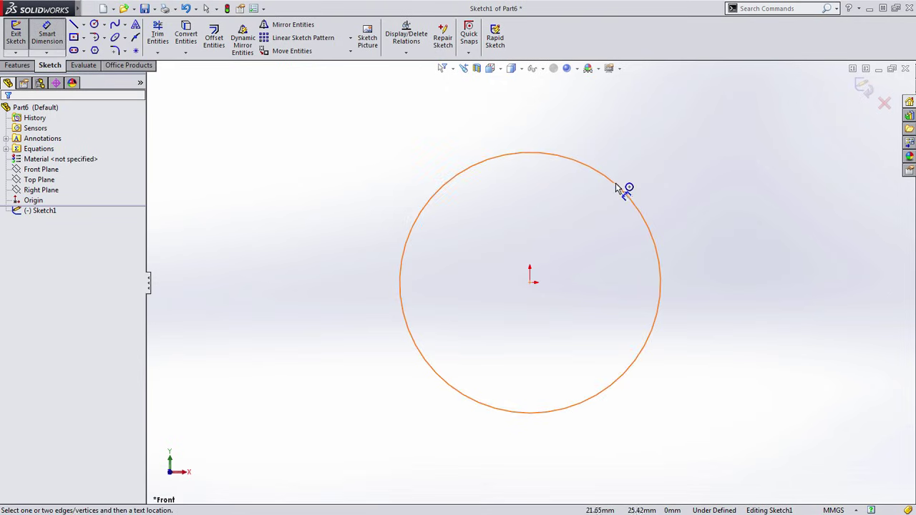
pyautogui.click(616, 186)
pyautogui.click(684, 134)
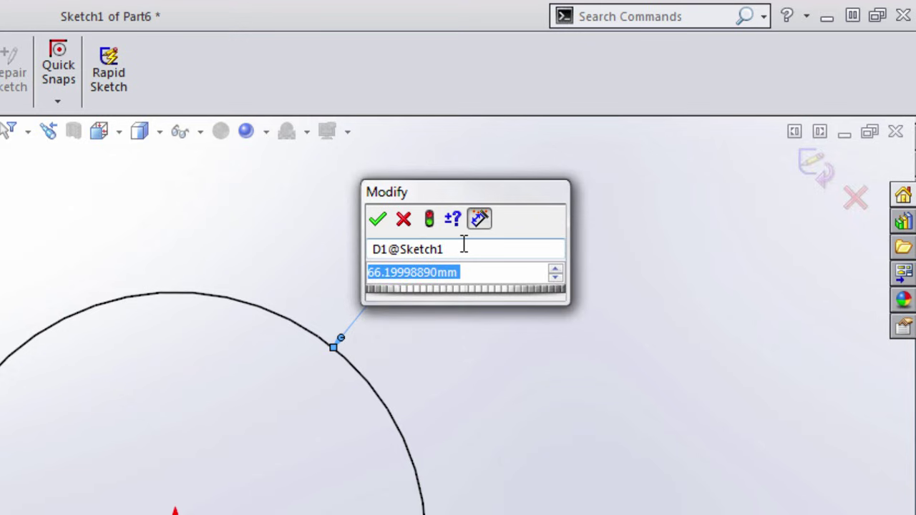
# Set the circle's diameter with the equation "Module" * "Number of Teeth", built from the global variables
pyautogui.write('=')
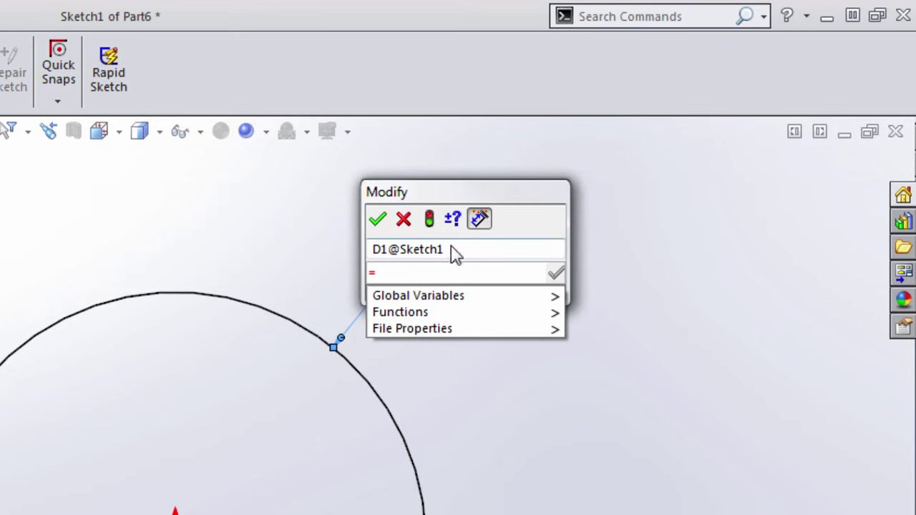
pyautogui.moveTo(404, 332)
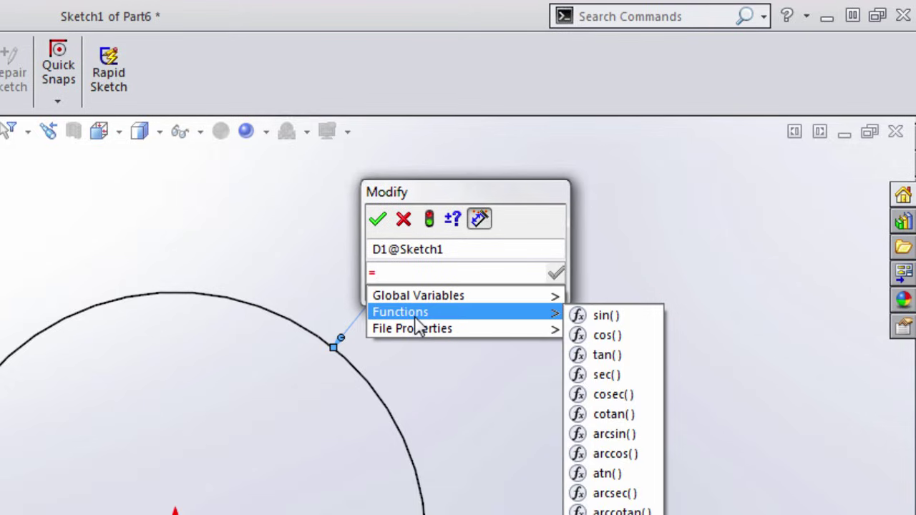
pyautogui.moveTo(432, 302)
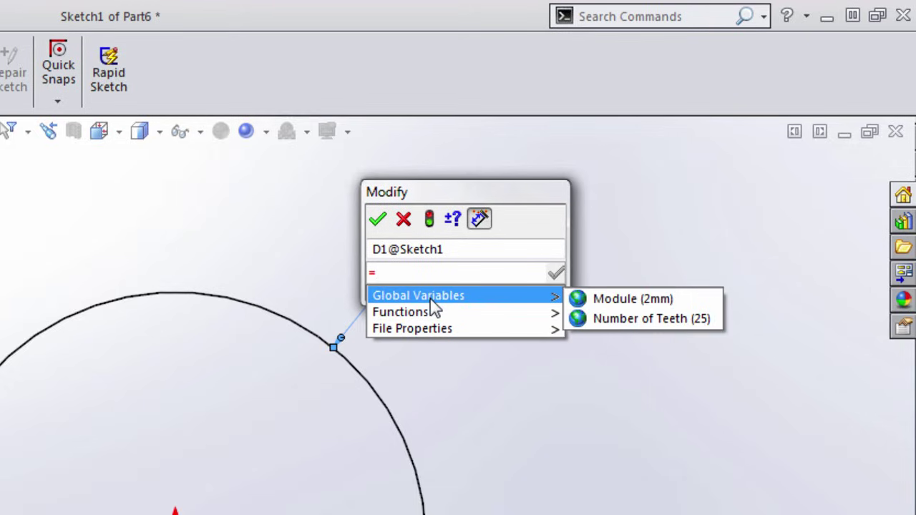
pyautogui.click(607, 301)
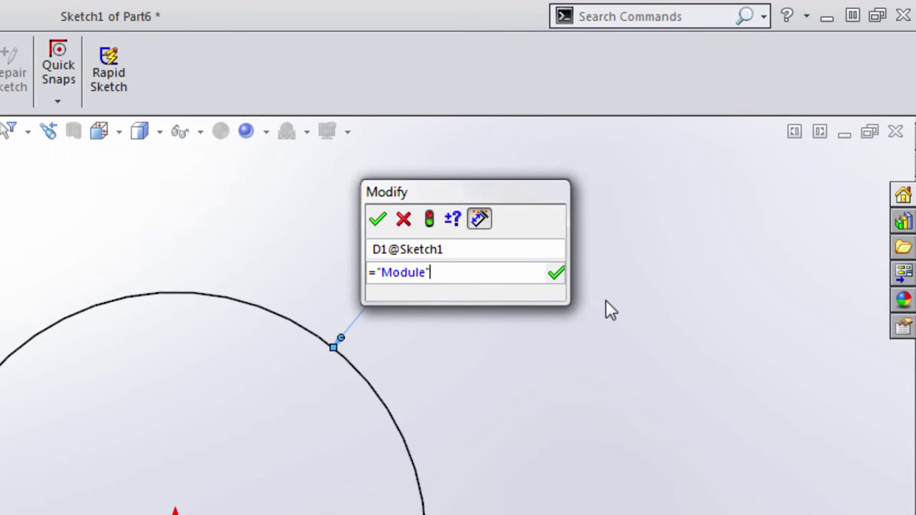
pyautogui.write('*')
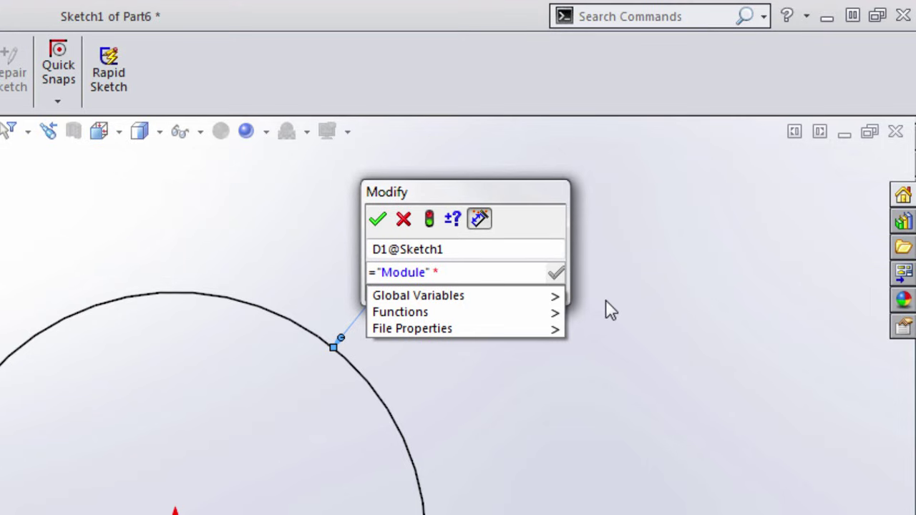
pyautogui.click(516, 292)
pyautogui.click(613, 317)
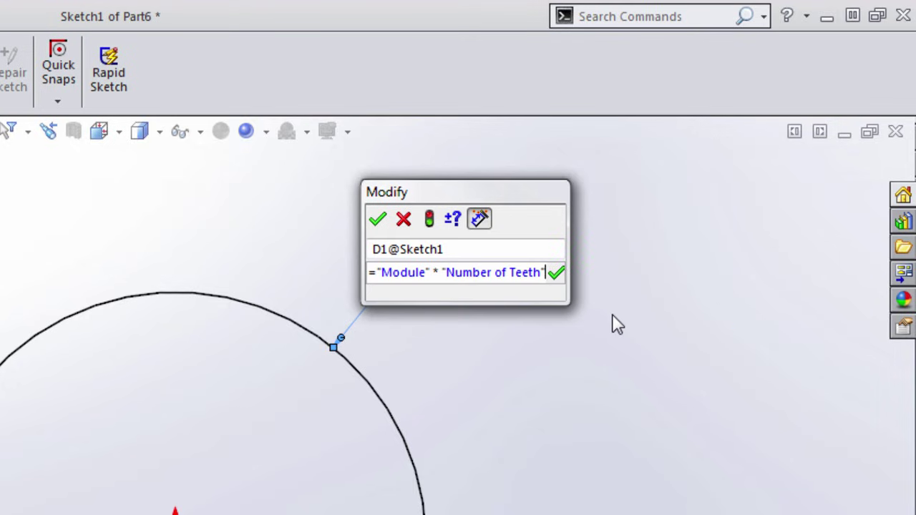
pyautogui.click(558, 276)
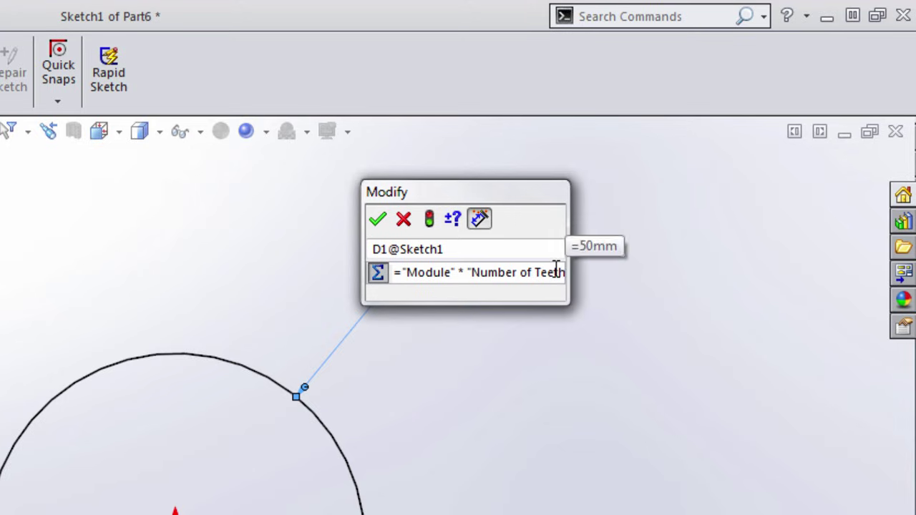
pyautogui.click(377, 219)
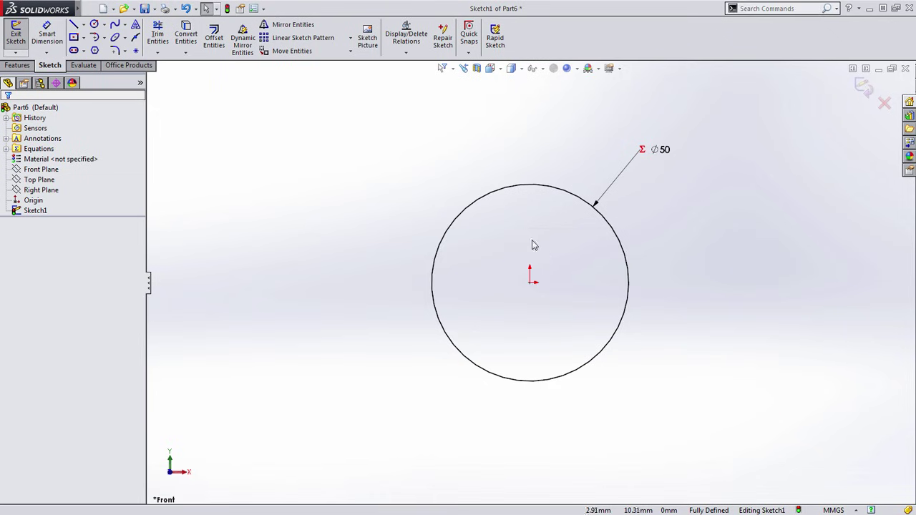
# Draw a larger circle about 64 mm in diameter centred on the origin and start the Smart Dimension tool
pyautogui.press('s')
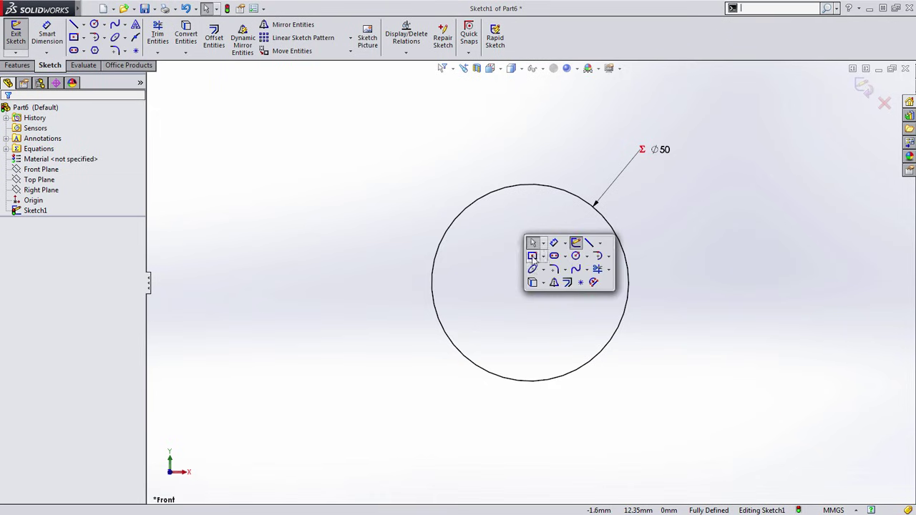
pyautogui.click(575, 255)
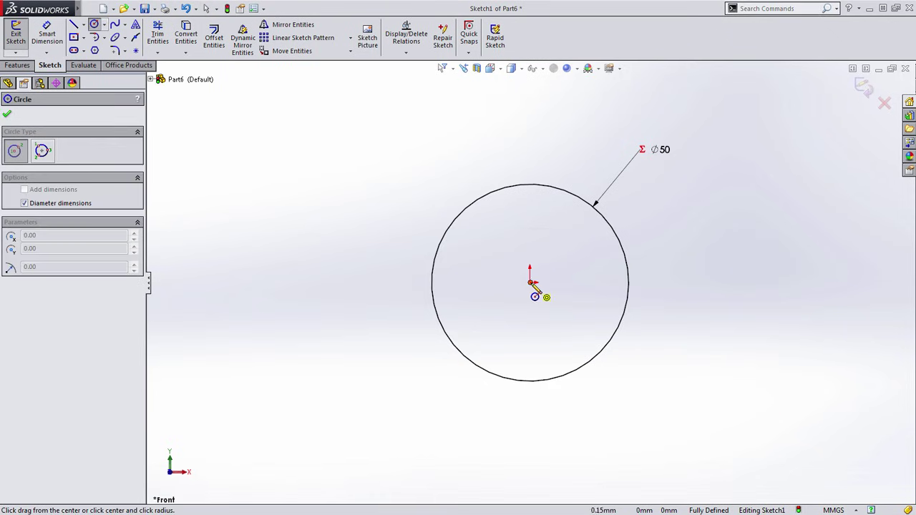
pyautogui.click(529, 280)
pyautogui.click(455, 177)
pyautogui.press('Escape')
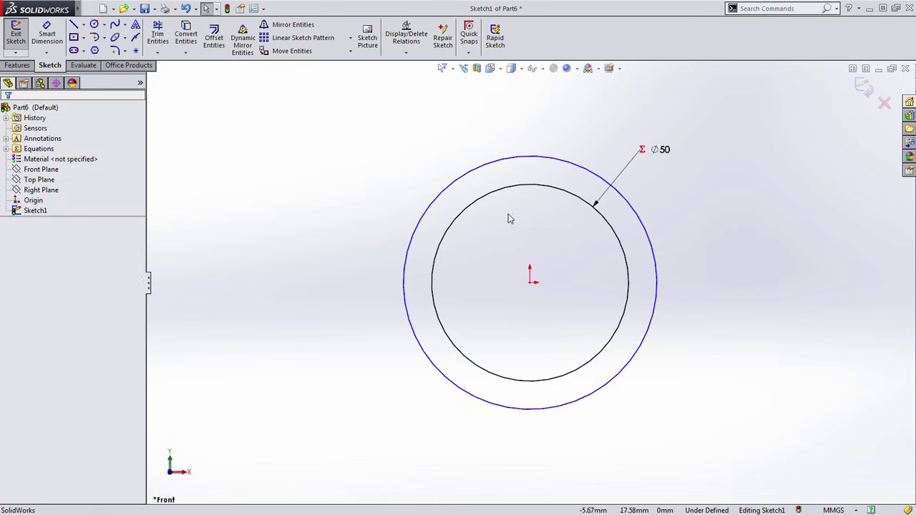
pyautogui.scroll(-1, 509, 218)
pyautogui.press('s')
pyautogui.click(542, 228)
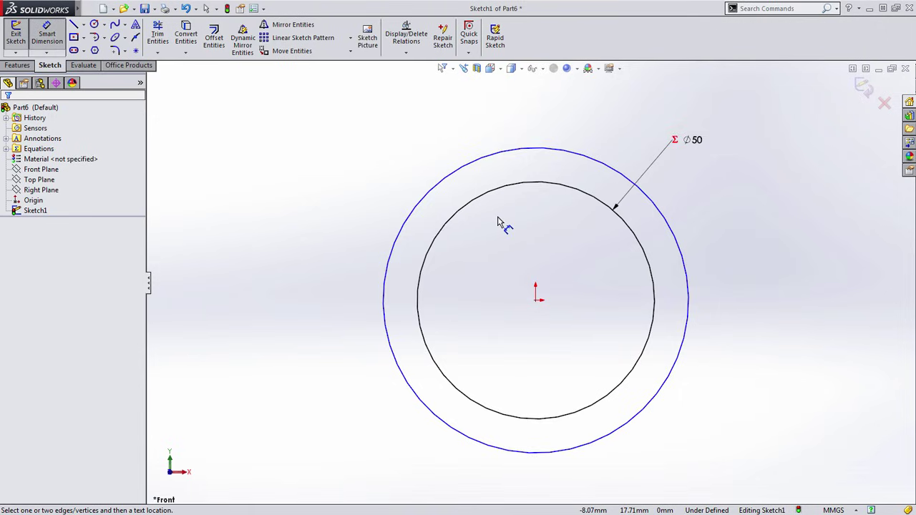
pyautogui.click(457, 211)
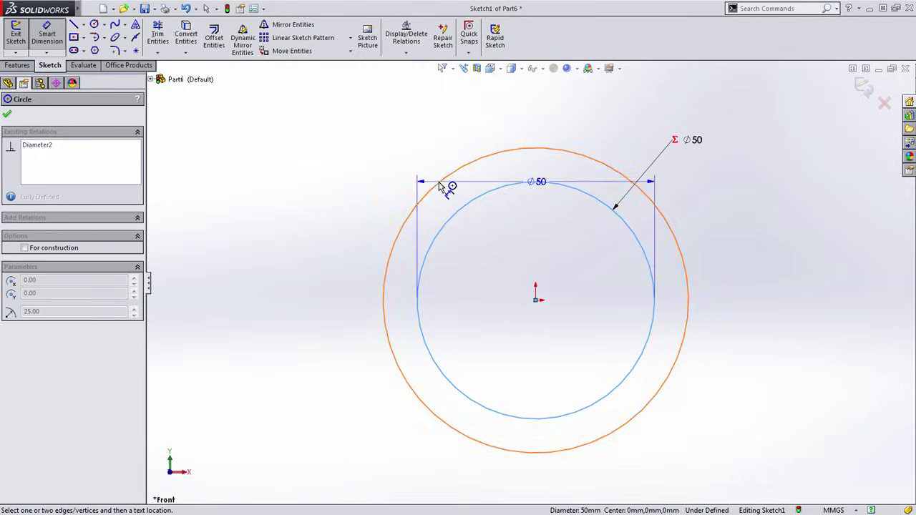
pyautogui.click(440, 187)
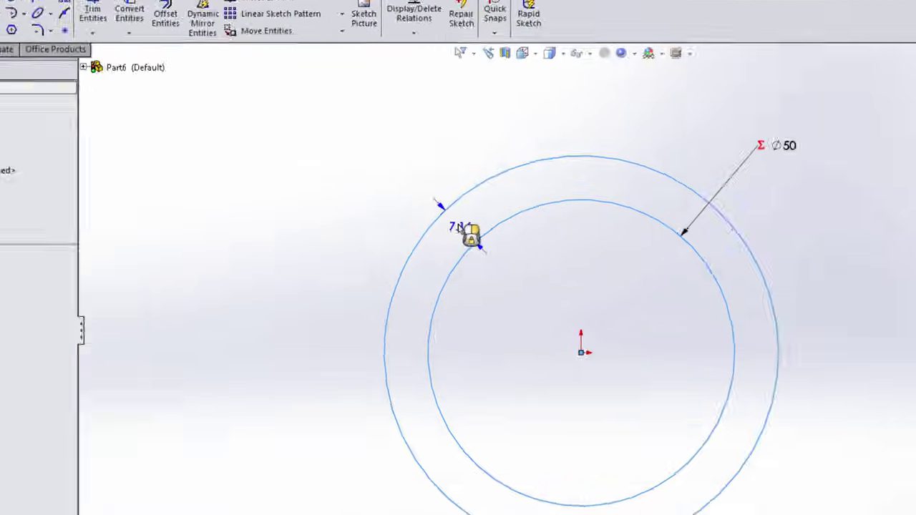
pyautogui.click(460, 228)
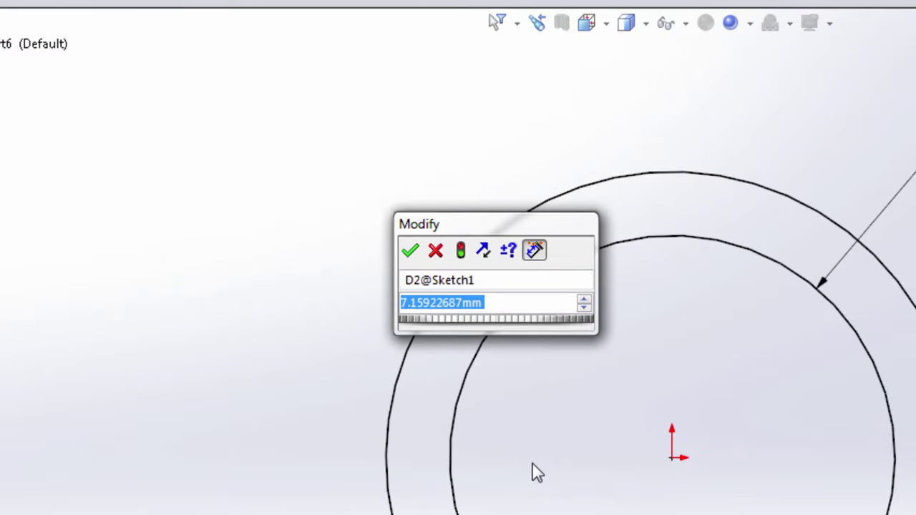
pyautogui.write('2')
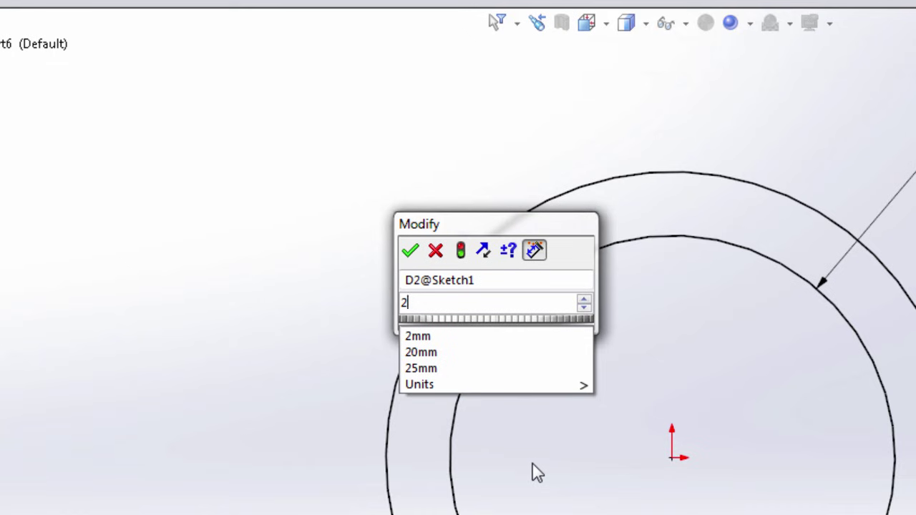
pyautogui.press('BackSpace')
pyautogui.write('=')
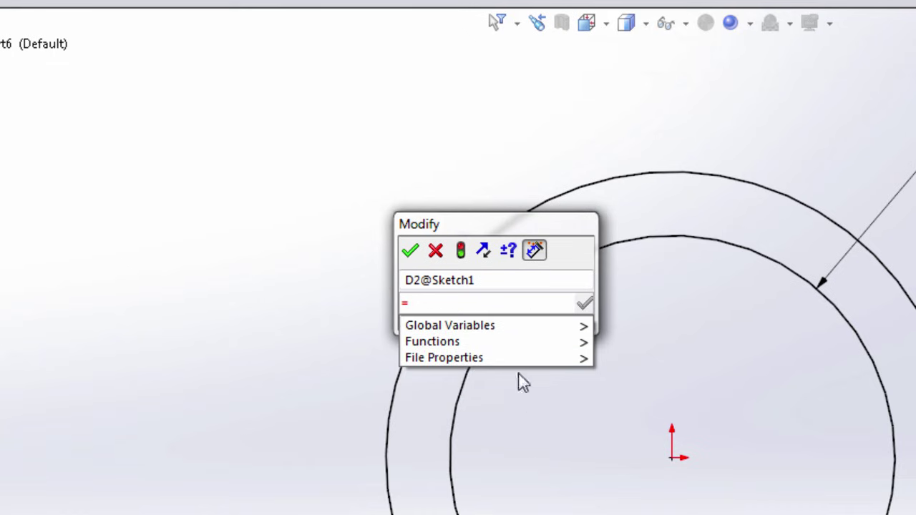
pyautogui.moveTo(515, 327)
pyautogui.click(629, 328)
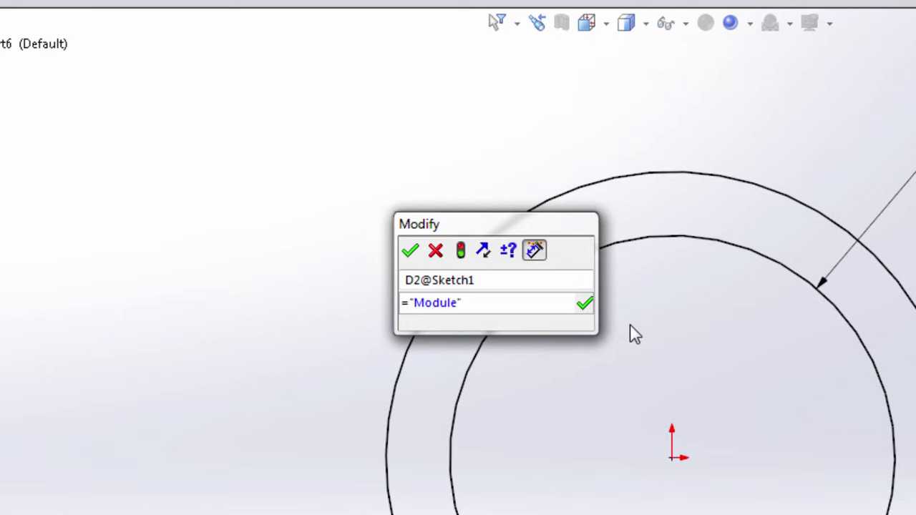
pyautogui.click(437, 251)
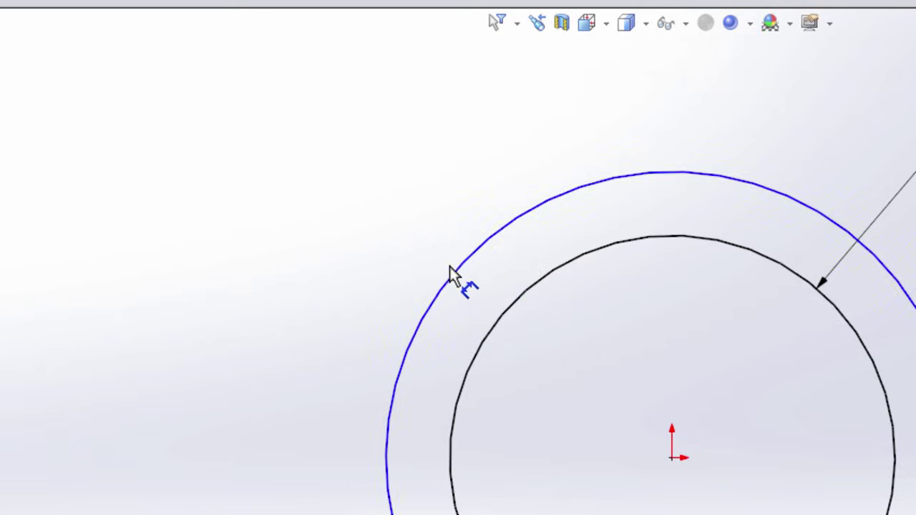
# Dimension the outer circle's diameter outside its upper left and set it with the equation ("Number of Teeth" + 2) * "Module"
pyautogui.click(454, 271)
pyautogui.click(286, 142)
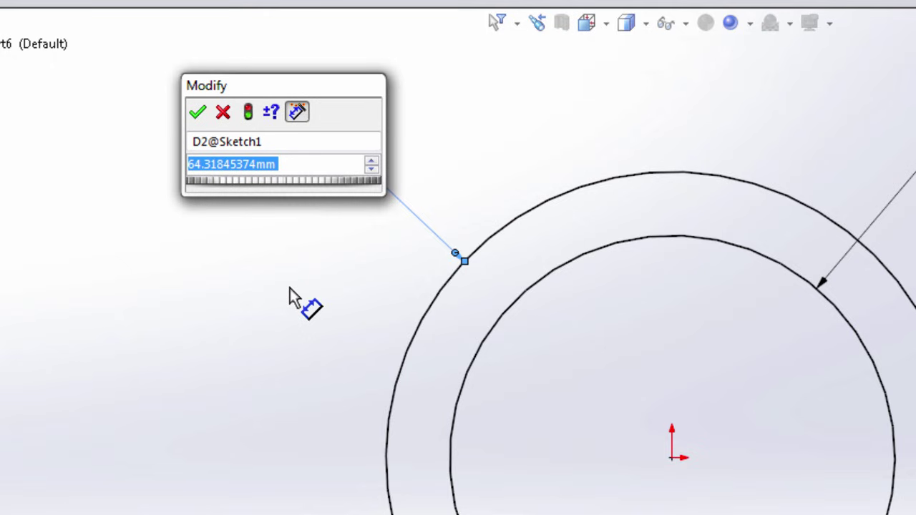
pyautogui.write('=')
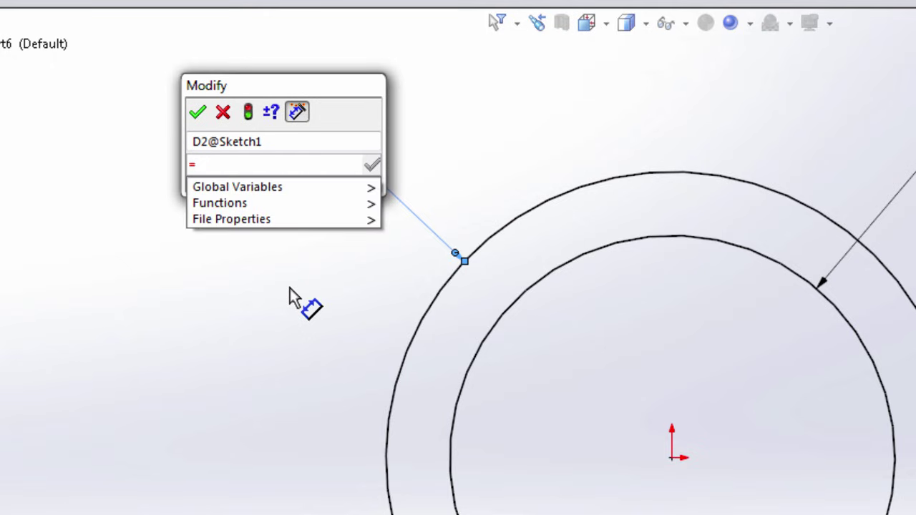
pyautogui.write('(')
pyautogui.write('Nu')
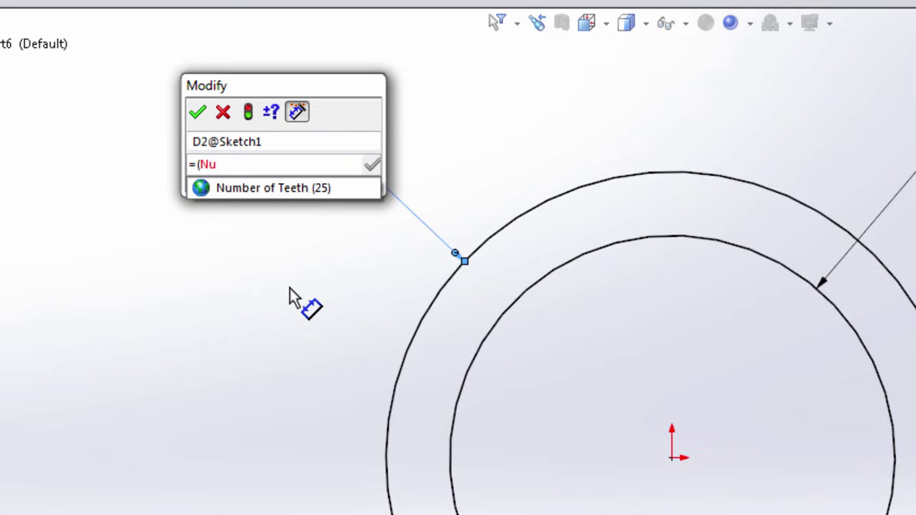
pyautogui.click(242, 185)
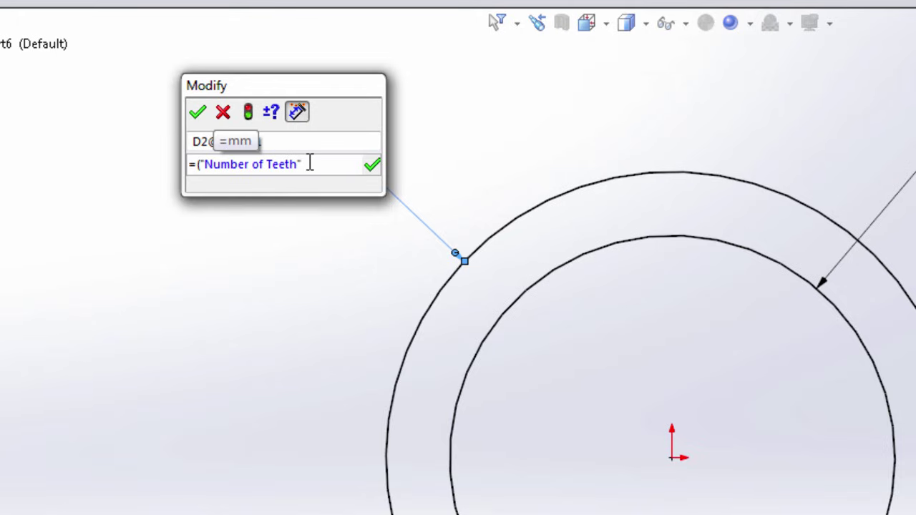
pyautogui.write('+ 2')
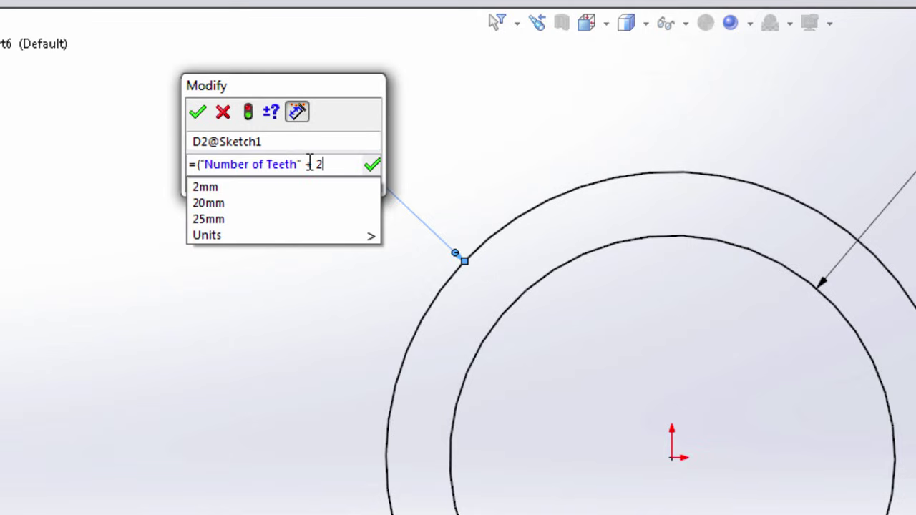
pyautogui.write(')')
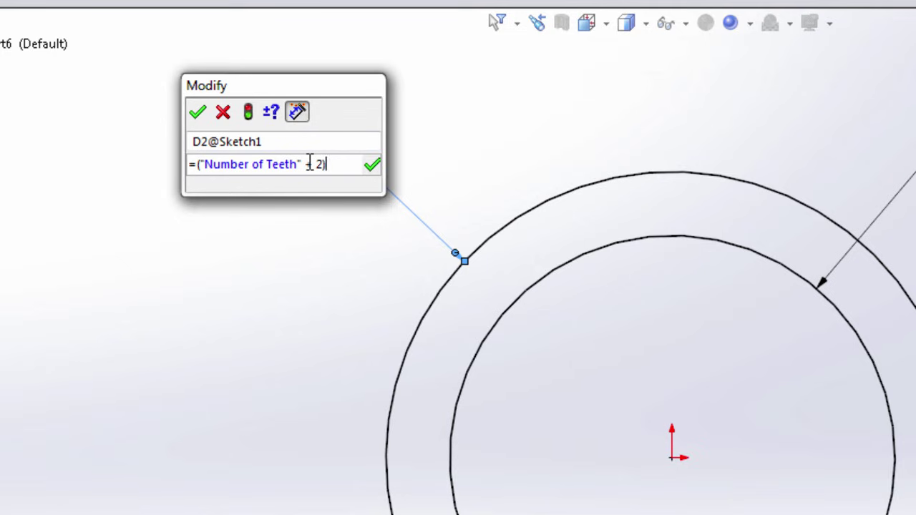
pyautogui.write(' *')
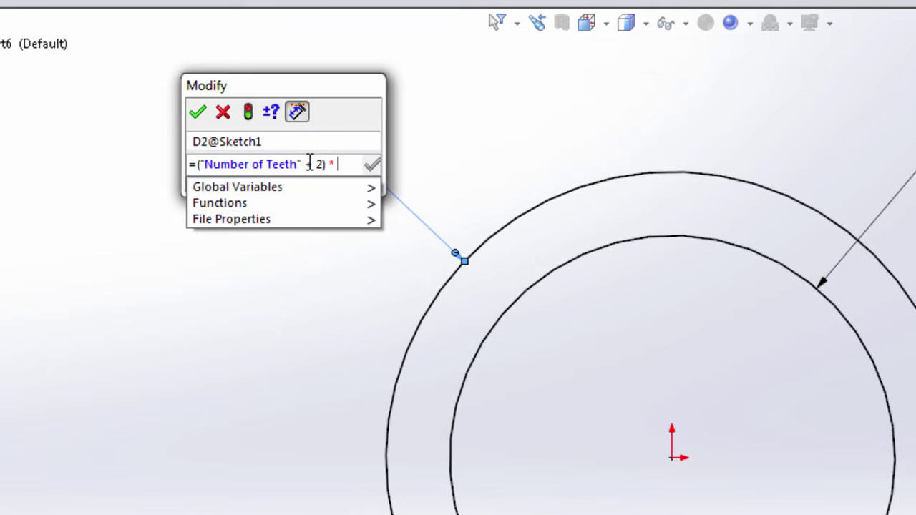
pyautogui.write(' M')
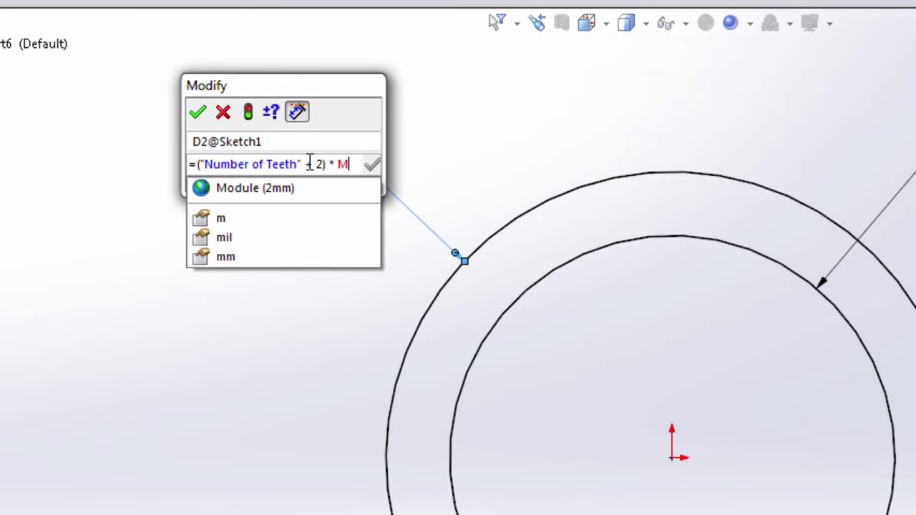
pyautogui.write('od')
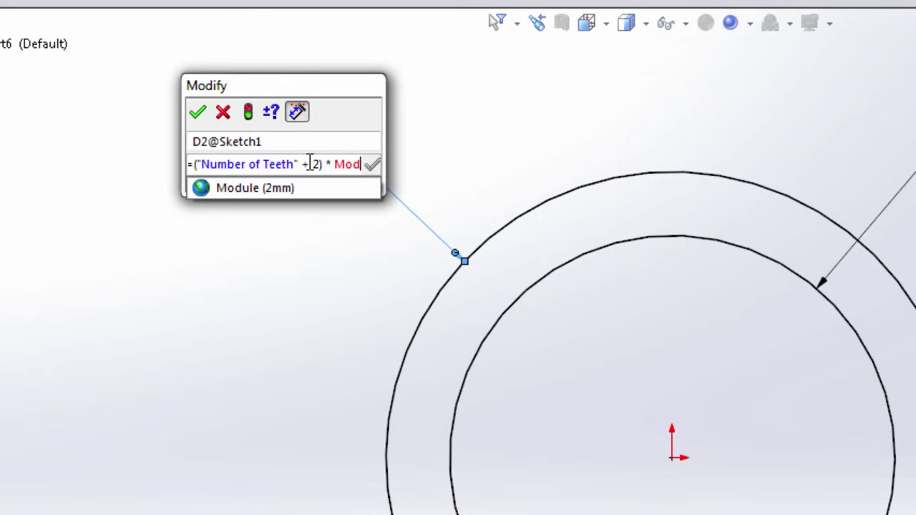
pyautogui.click(253, 189)
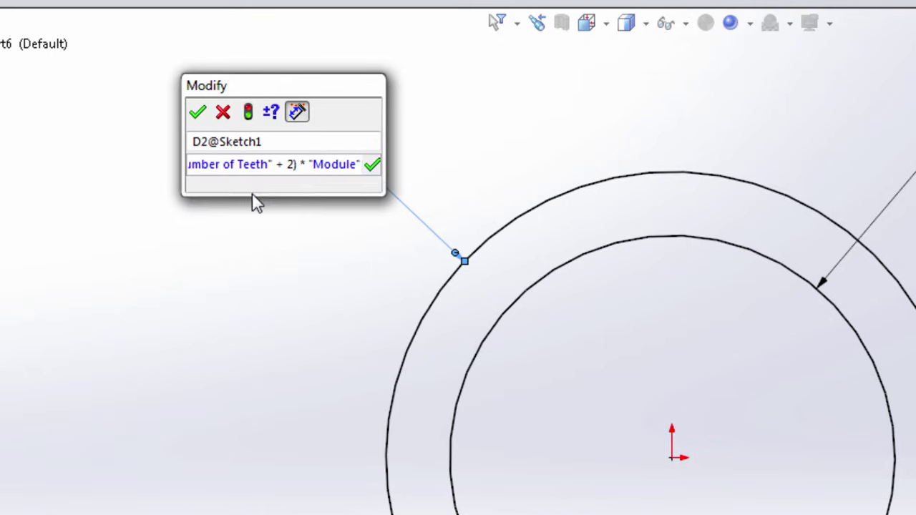
pyautogui.click(372, 167)
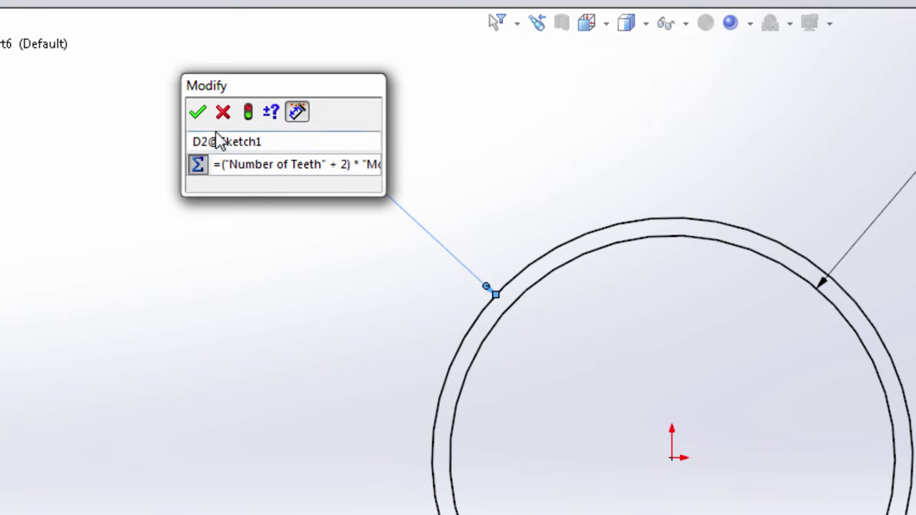
pyautogui.click(198, 113)
pyautogui.press('Escape')
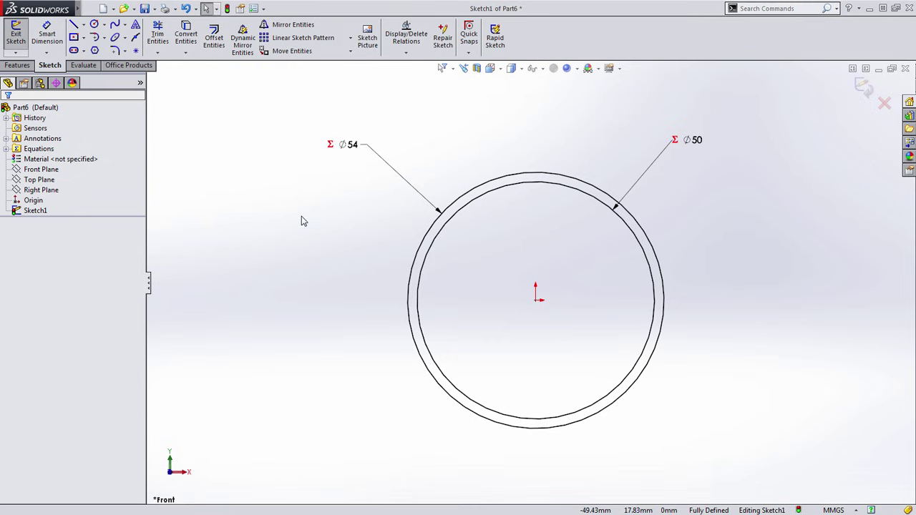
# Measure the minimum distance between the two concentric circles and close the measurement
pyautogui.press('m')
pyautogui.click(464, 200)
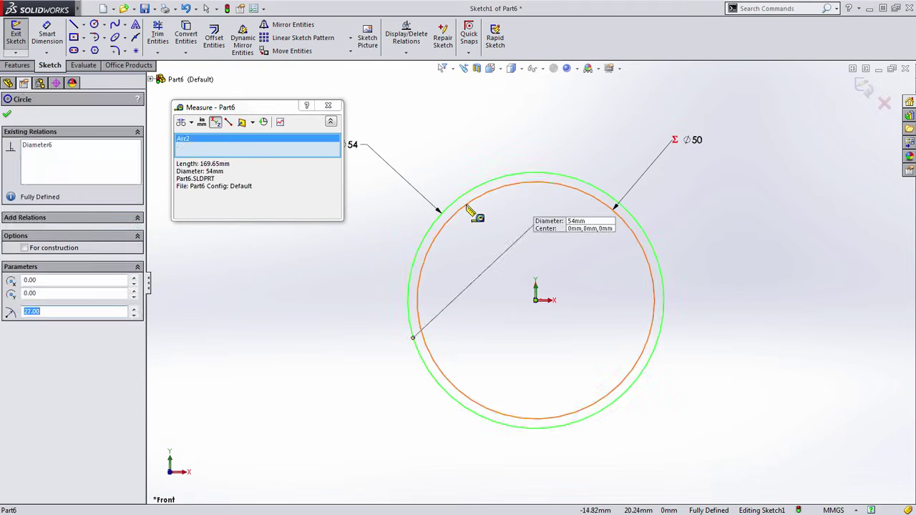
pyautogui.click(468, 208)
pyautogui.moveTo(562, 251); pyautogui.dragTo(275, 283)
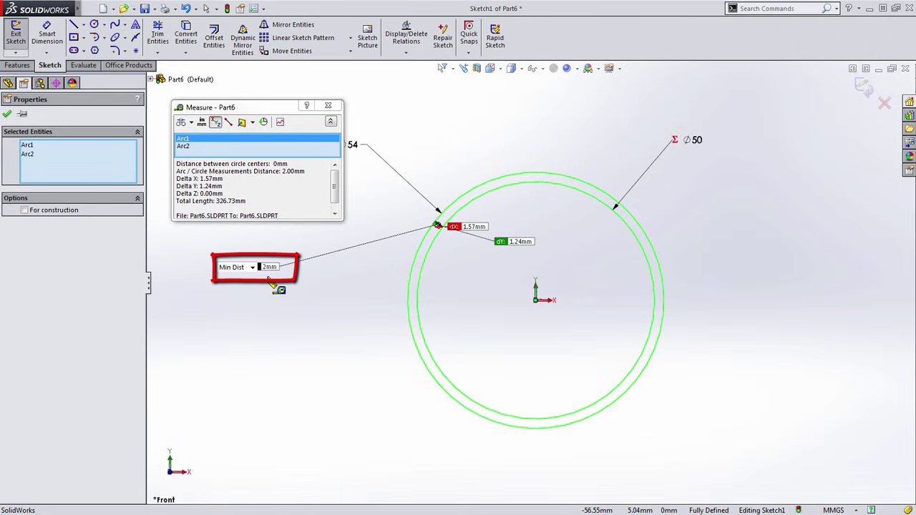
pyautogui.press('Escape')
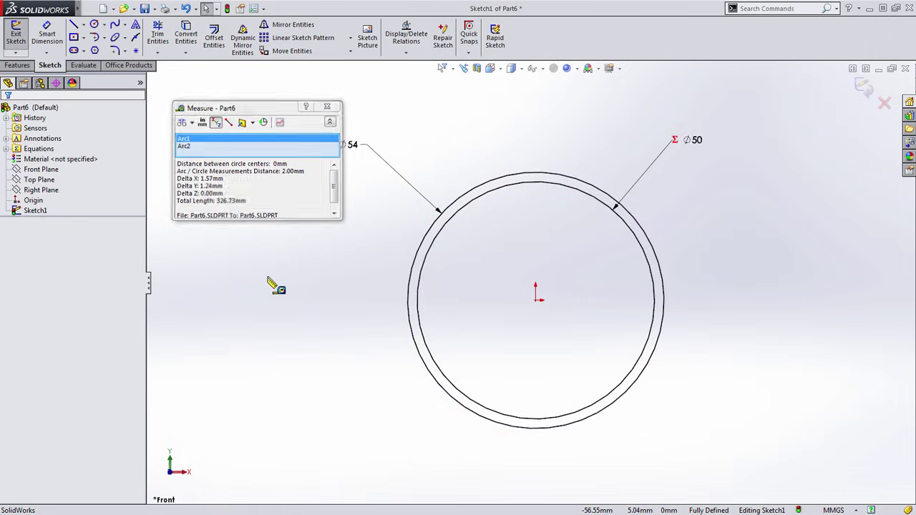
pyautogui.press('Escape')
# Draw a third circle about 40 mm in diameter inside the other two, centred on the origin
pyautogui.press('s')
pyautogui.click(375, 247)
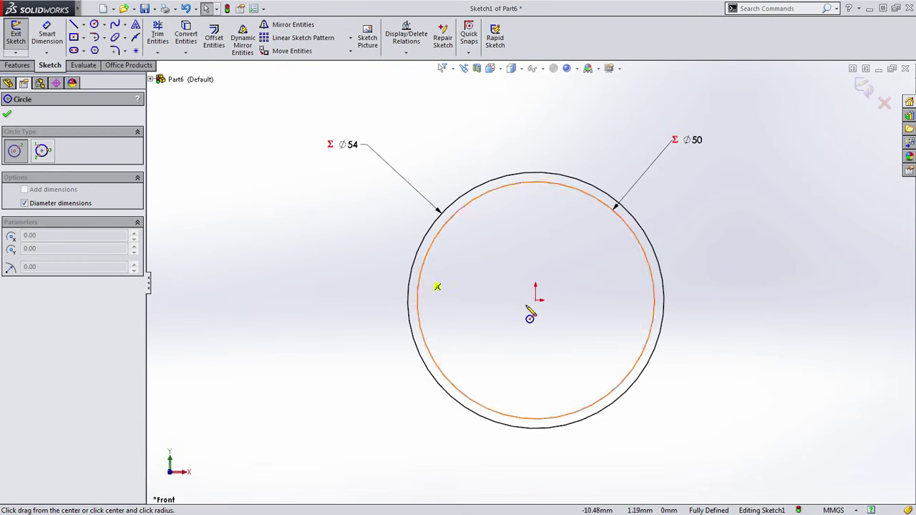
pyautogui.click(538, 299)
pyautogui.click(592, 226)
pyautogui.press('Escape')
# Dimension the radial gap between the outer circle and the innermost circle on their upper right side
pyautogui.scroll(-5, 648, 269)
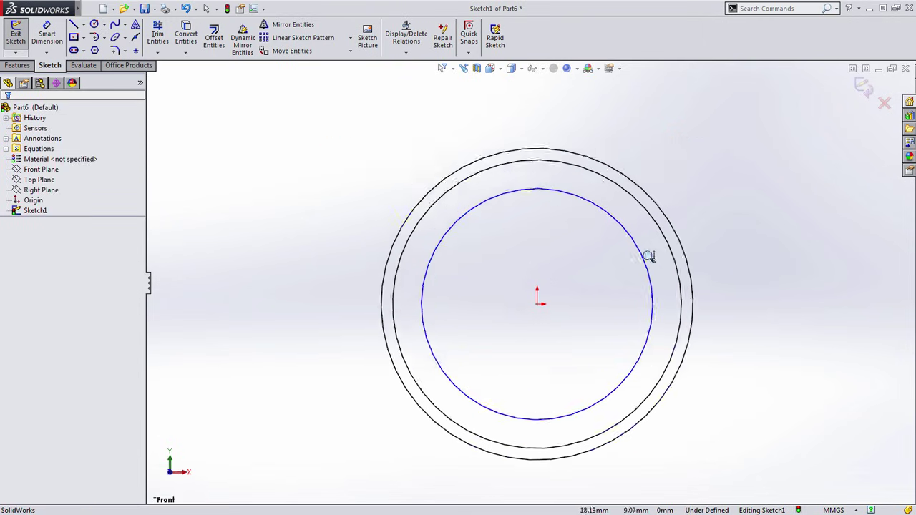
pyautogui.keyDown('ctrl'); pyautogui.moveTo(522, 261); pyautogui.dragTo(500, 274, button='middle'); pyautogui.keyUp('ctrl')
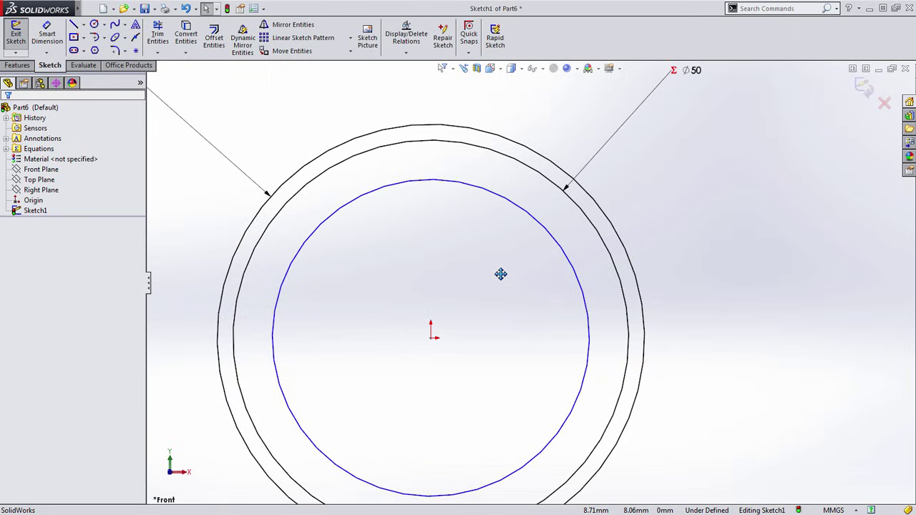
pyautogui.press('s')
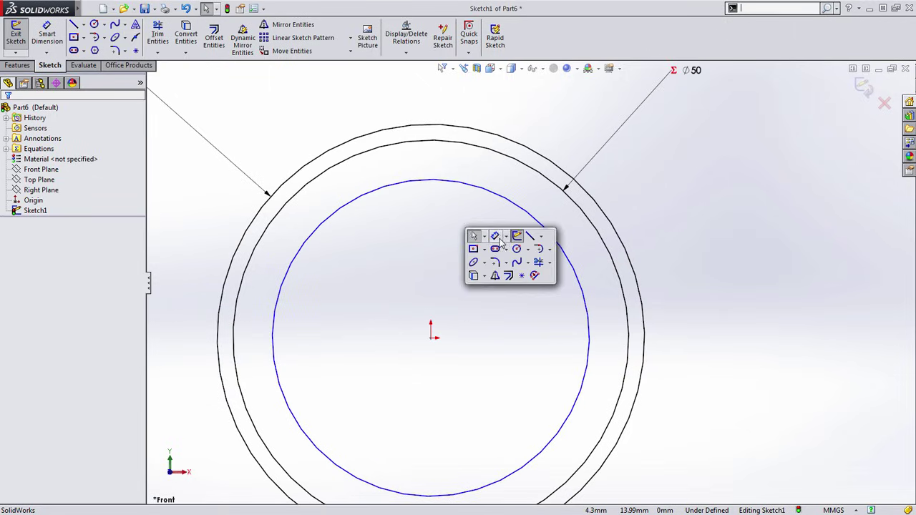
pyautogui.click(499, 241)
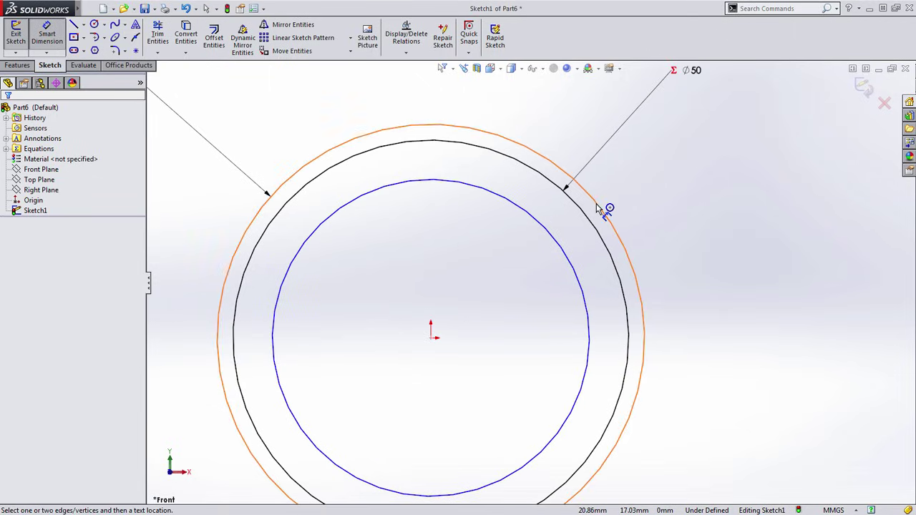
pyautogui.click(603, 208)
pyautogui.click(557, 242)
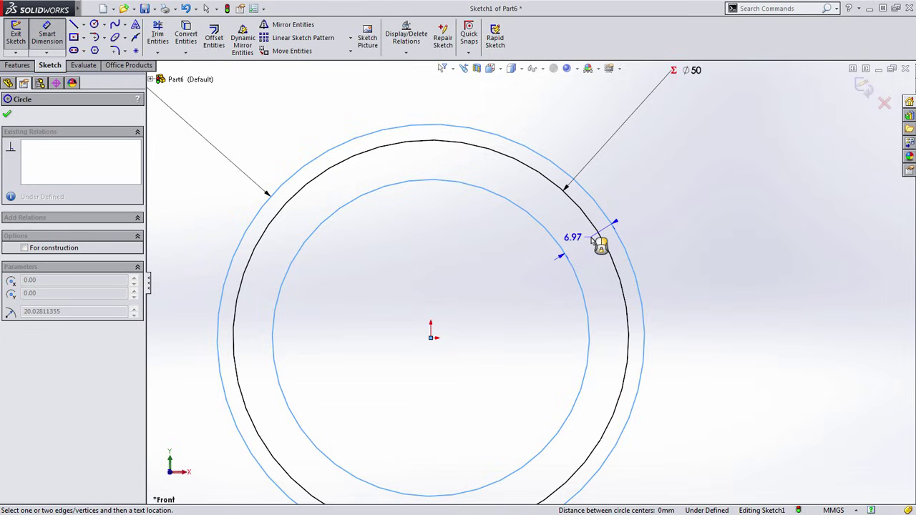
pyautogui.click(593, 240)
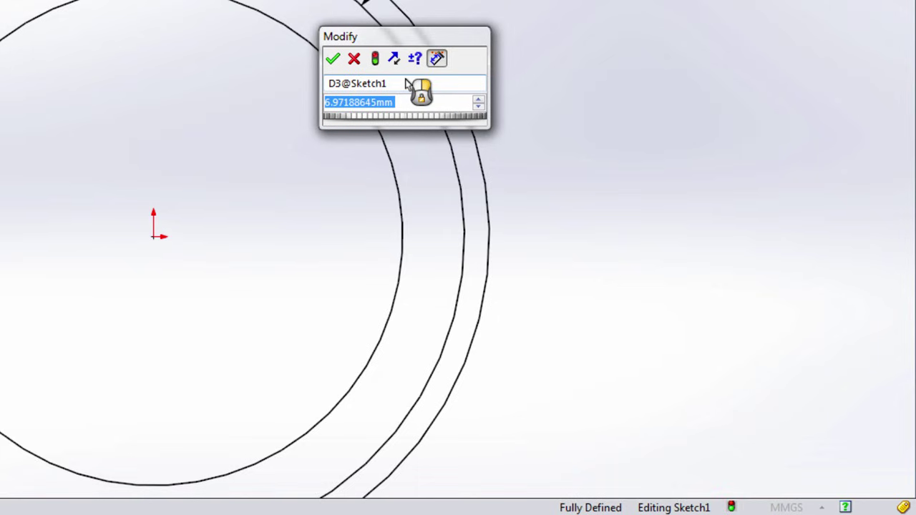
# Set the gap dimension with the equation "Module" * if("Module"=>1.25,2.25,2.4)
pyautogui.write('=modu')
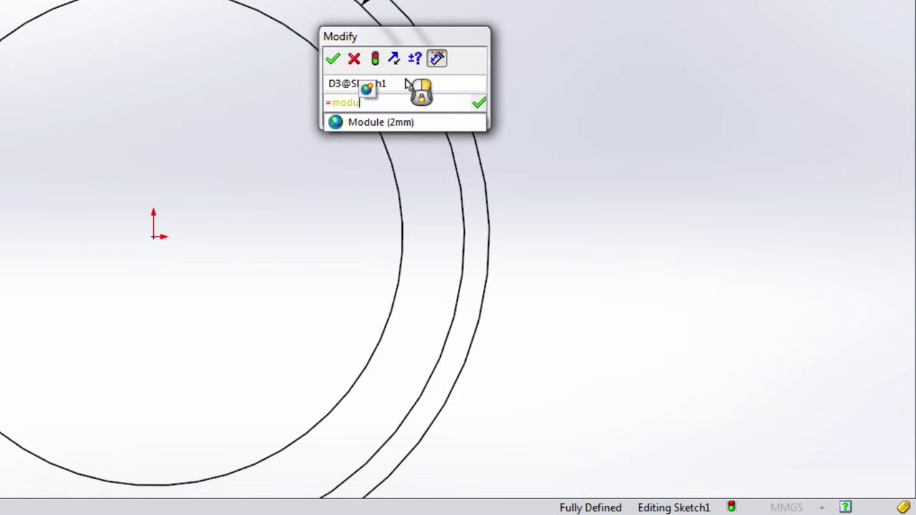
pyautogui.click(390, 123)
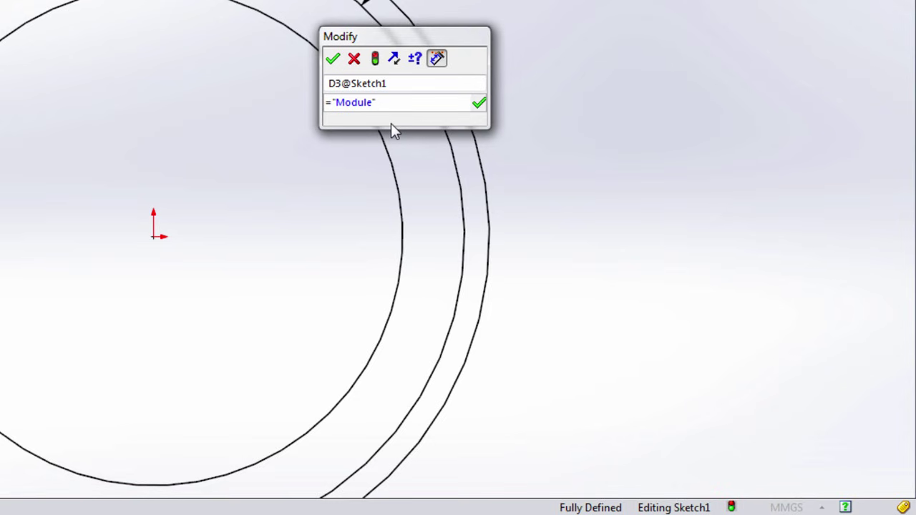
pyautogui.write('*')
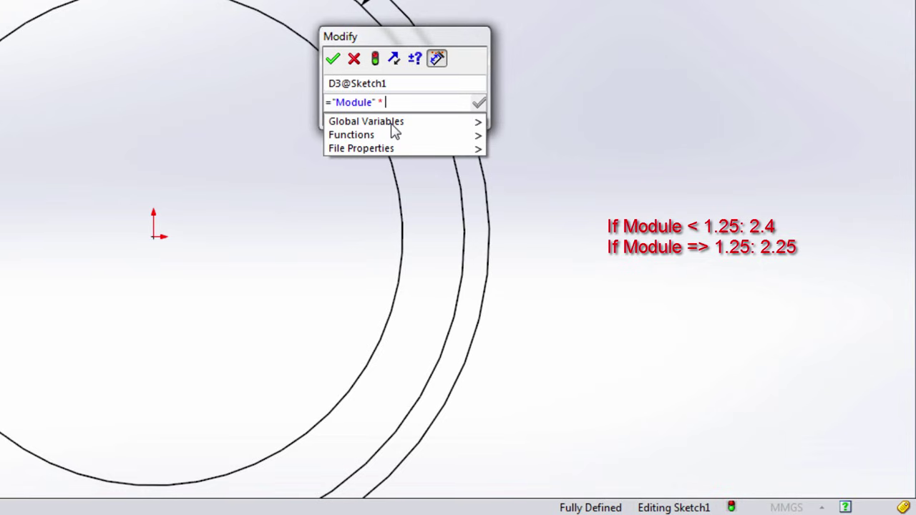
pyautogui.moveTo(398, 135)
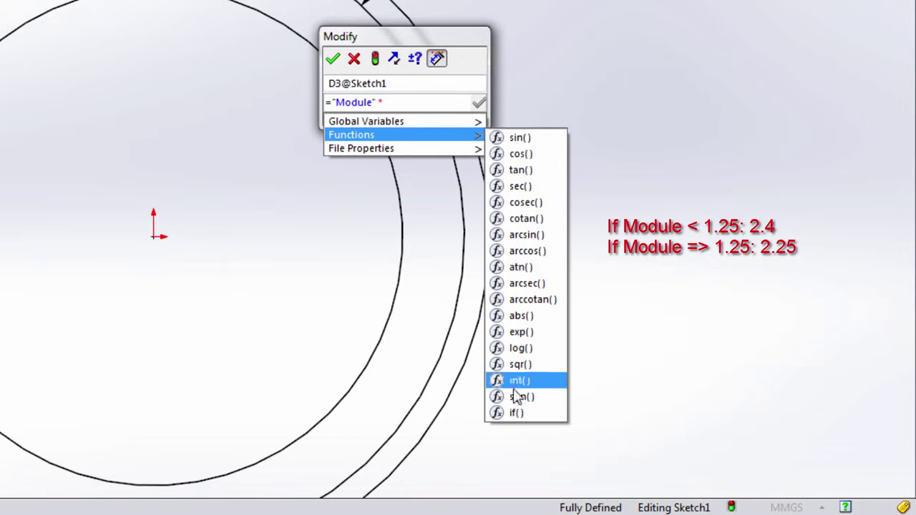
pyautogui.click(513, 413)
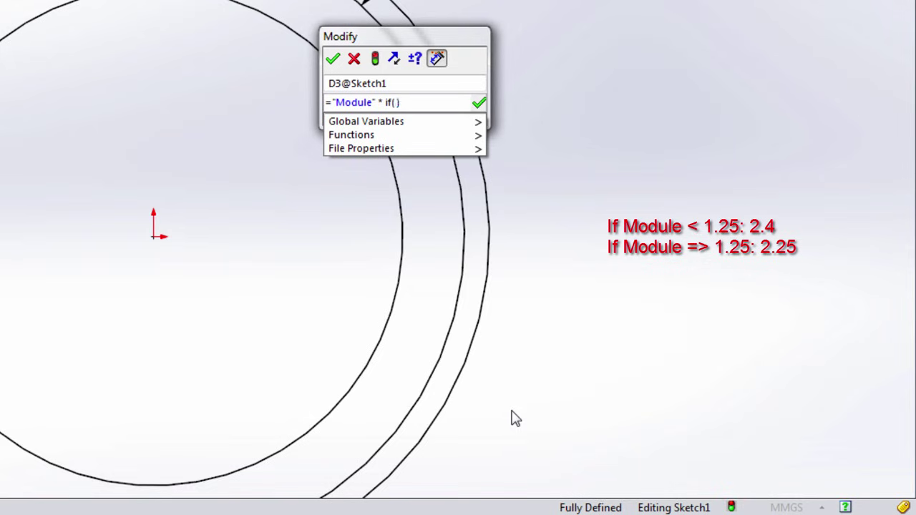
pyautogui.write('mod')
pyautogui.click(404, 122)
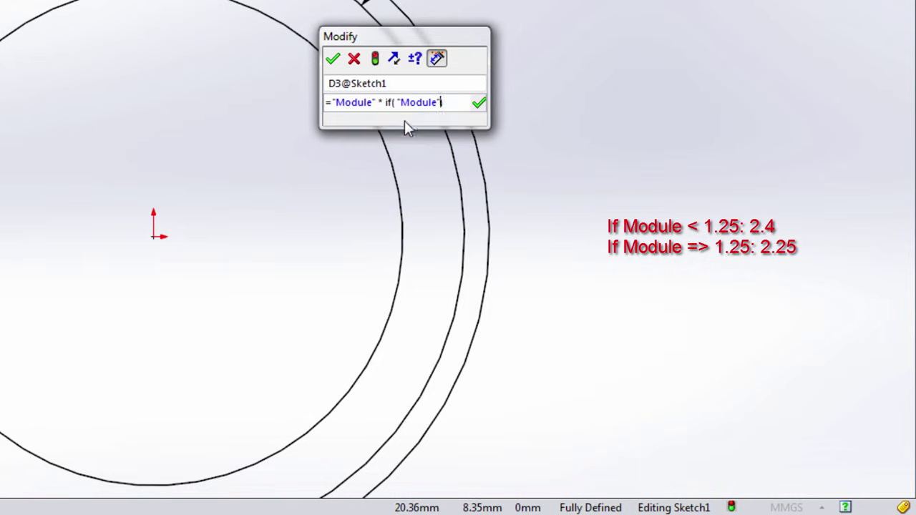
pyautogui.write('=>1.25')
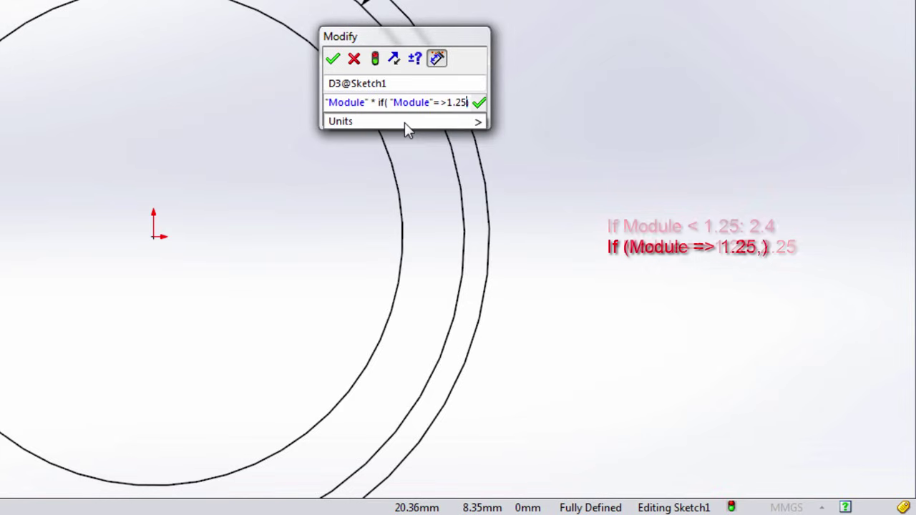
pyautogui.write(',')
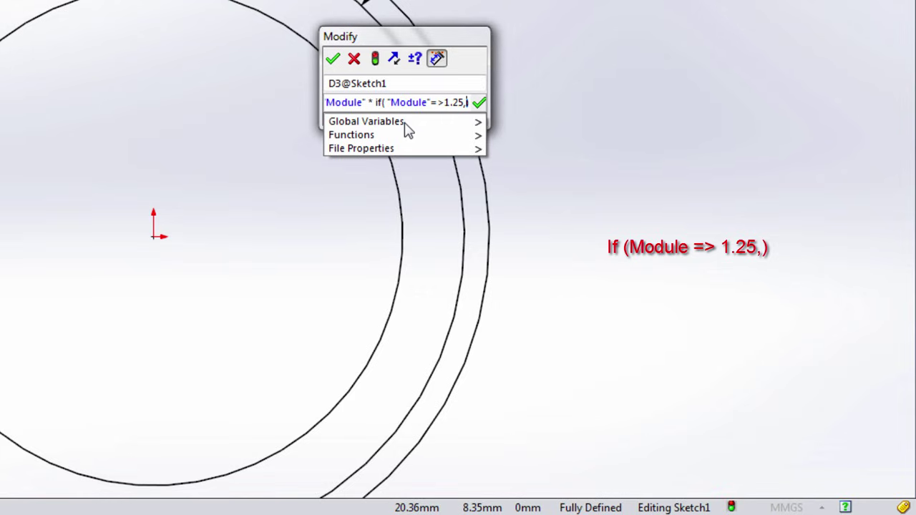
pyautogui.write('2.25')
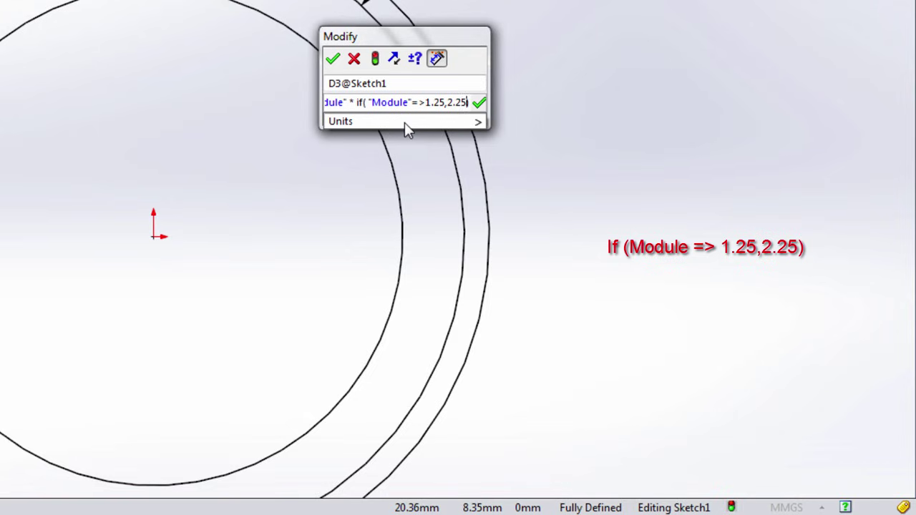
pyautogui.write(',')
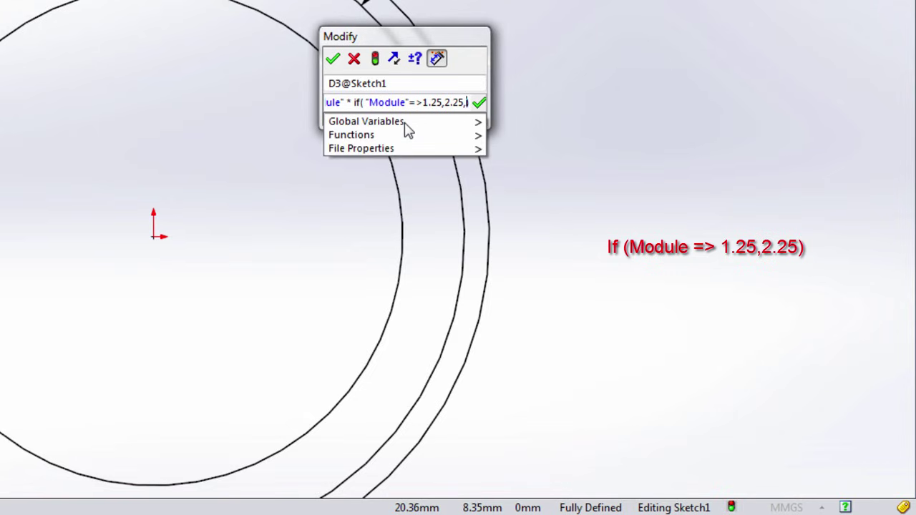
pyautogui.write('2.4')
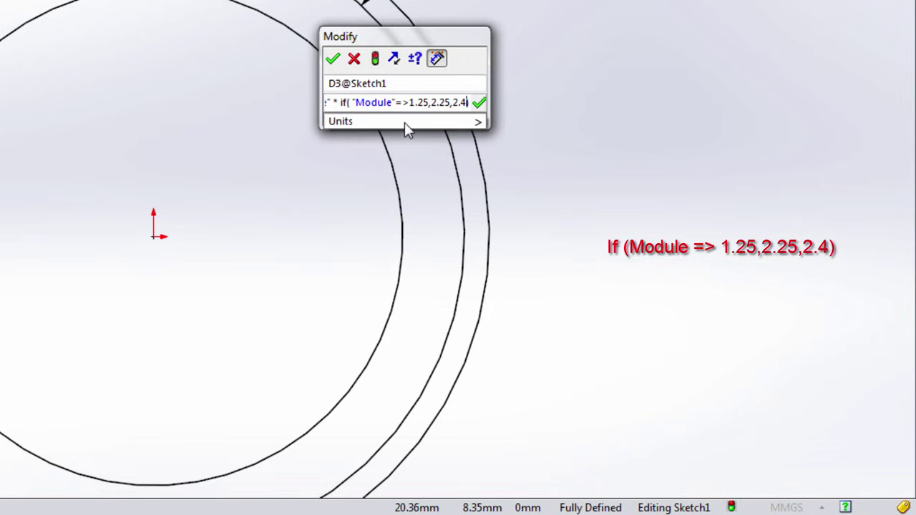
pyautogui.click(480, 104)
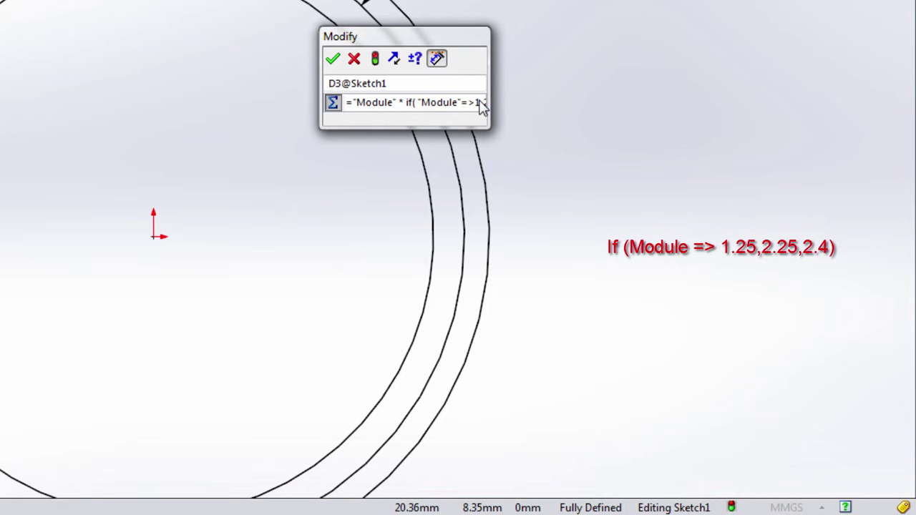
pyautogui.click(332, 59)
# Move the gap dimension outside the circles and the outer diameter dimension closer to them, and exit the sketch
pyautogui.moveTo(389, 76); pyautogui.dragTo(550, 21)
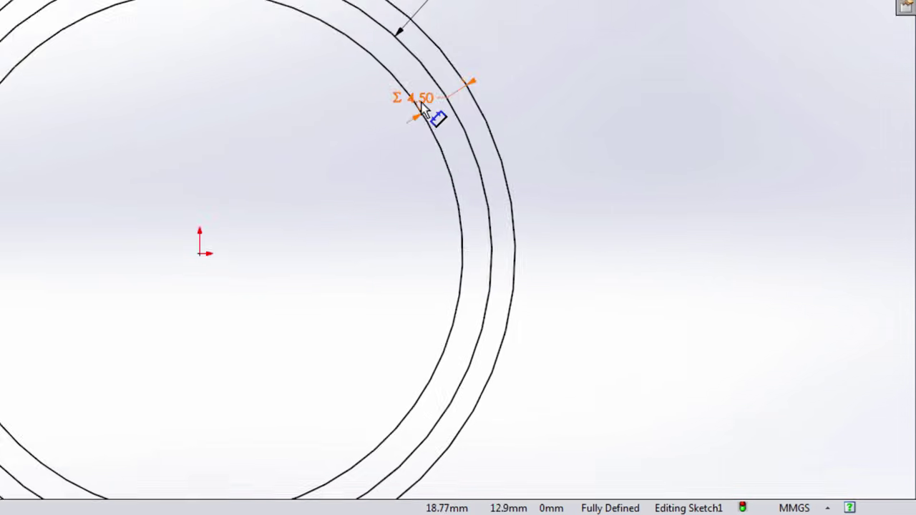
pyautogui.press('Escape')
pyautogui.scroll(3, 654, 281)
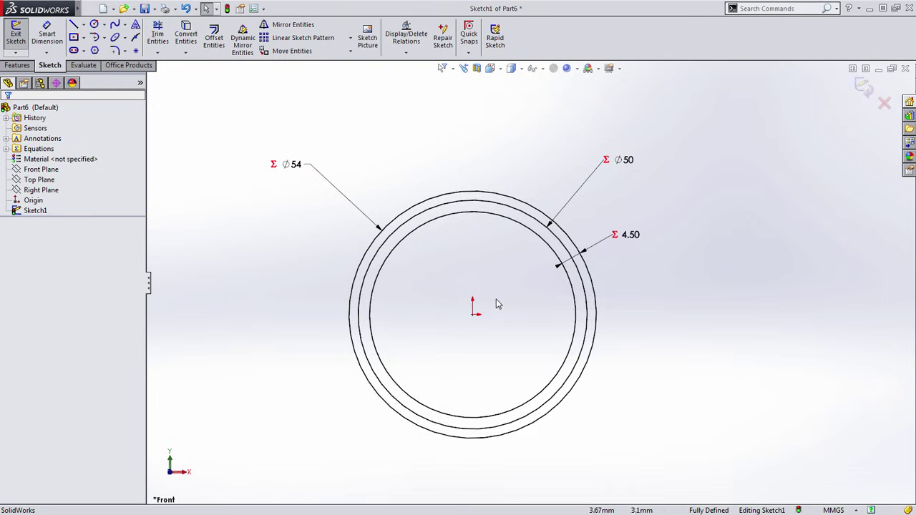
pyautogui.keyDown('ctrl'); pyautogui.moveTo(495, 300); pyautogui.dragTo(563, 279, button='middle'); pyautogui.keyUp('ctrl')
pyautogui.moveTo(368, 153); pyautogui.dragTo(427, 203)
pyautogui.click(584, 282)
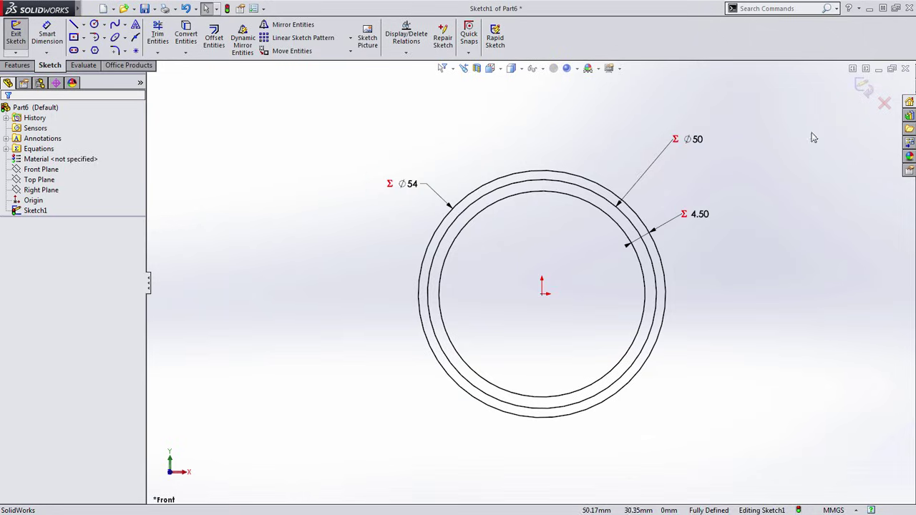
pyautogui.click(863, 88)
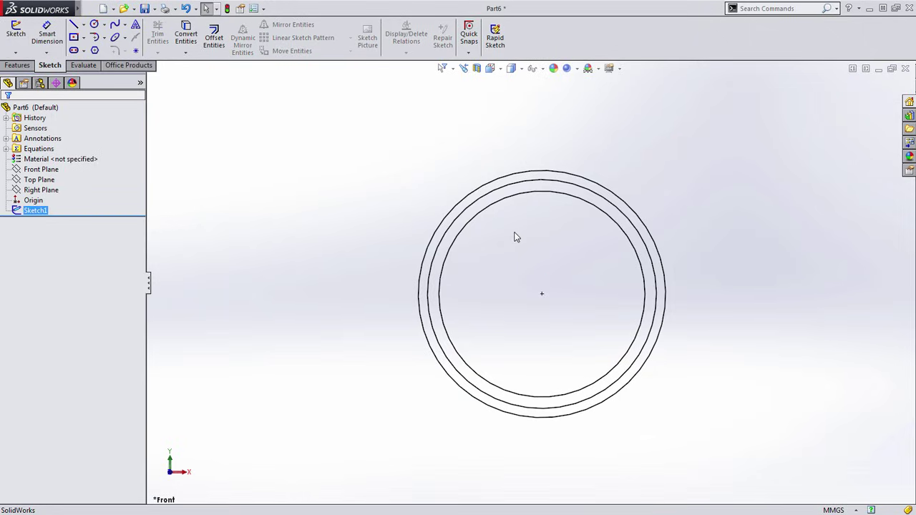
# Extrude the full outer circle contour of the sketch as a boss, Mid Plane, with a total depth of 20 mm
pyautogui.press('s')
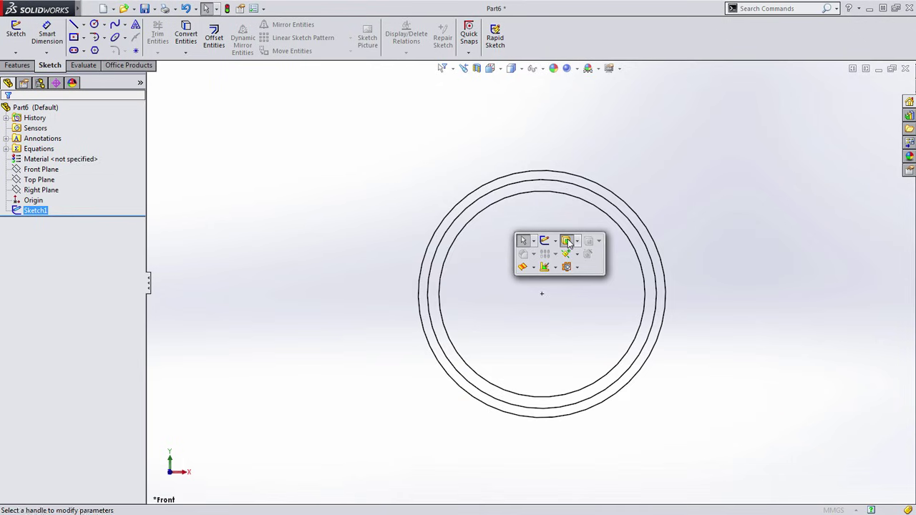
pyautogui.click(566, 242)
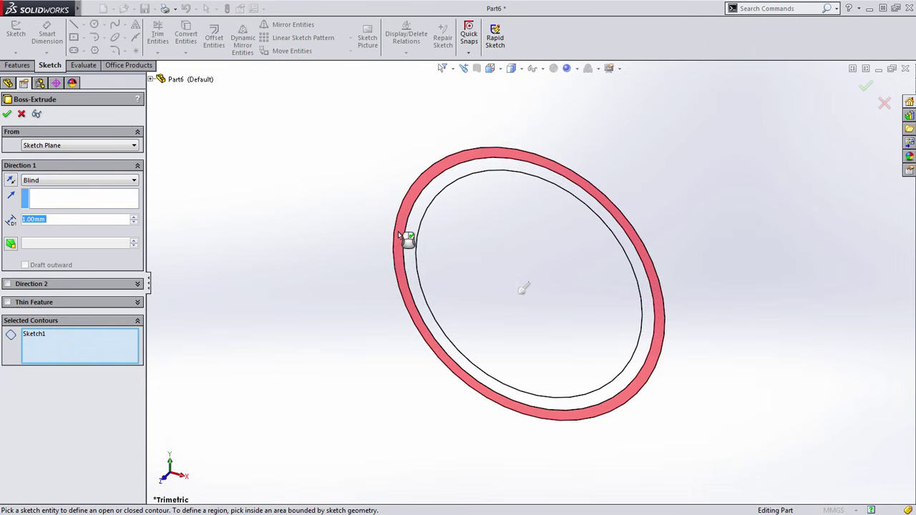
pyautogui.click(397, 223)
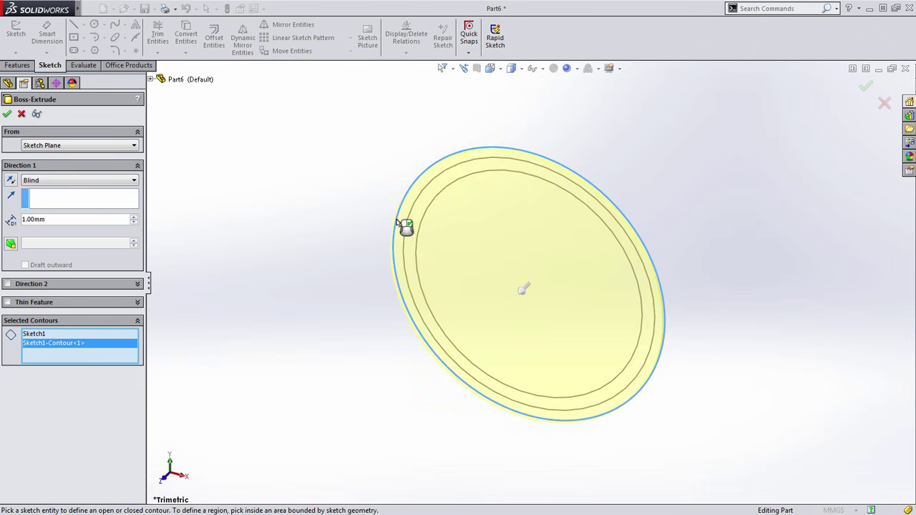
pyautogui.rightClick(310, 151)
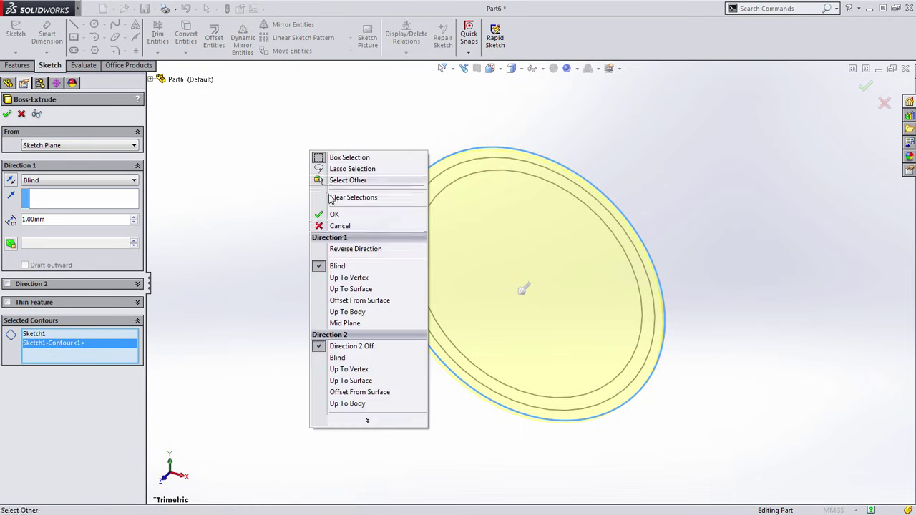
pyautogui.click(343, 323)
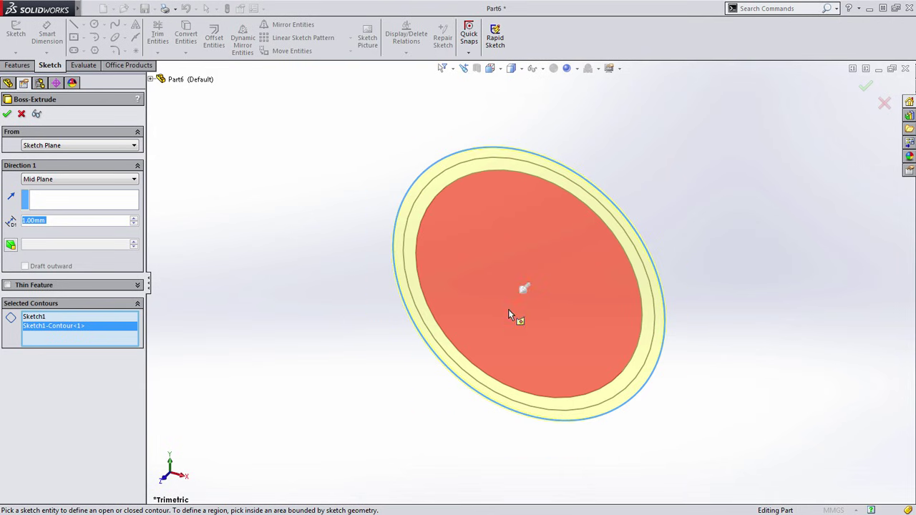
pyautogui.moveTo(523, 292); pyautogui.dragTo(523, 316)
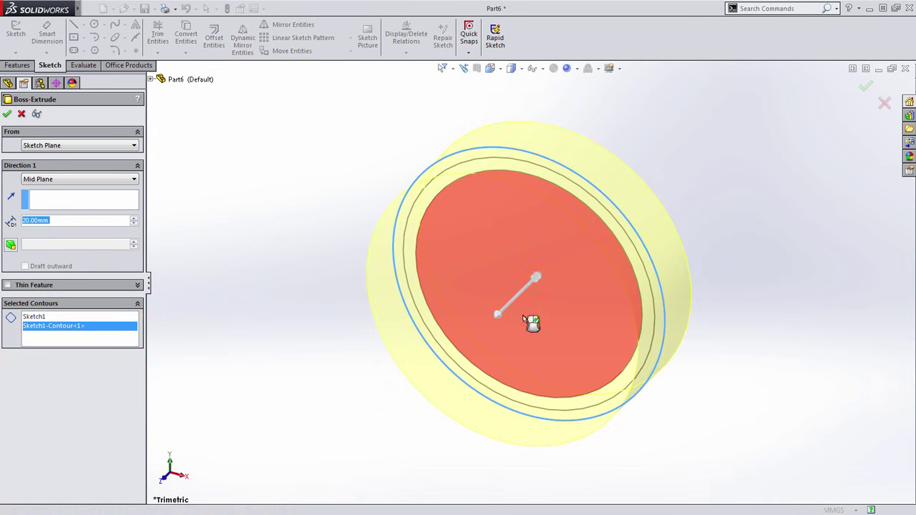
pyautogui.press('Return')
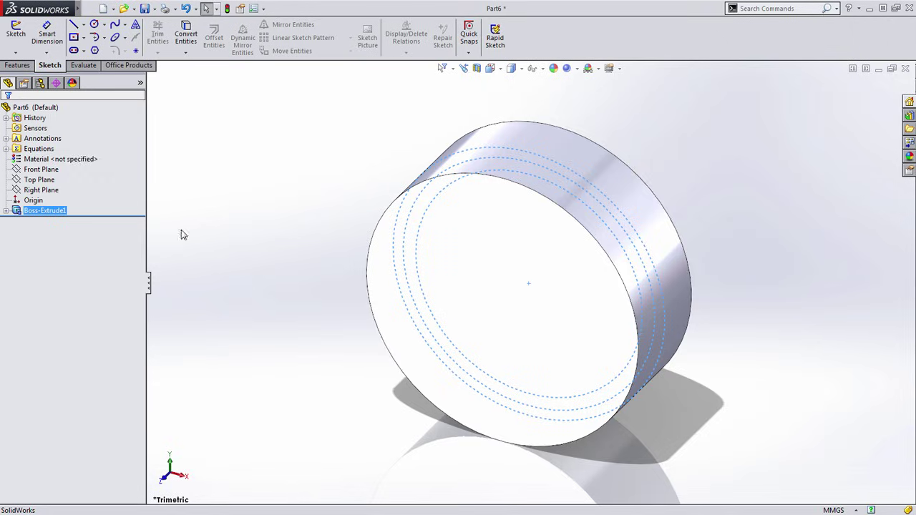
# Assign Plain Carbon Steel as the part's material
pyautogui.rightClick(81, 158)
pyautogui.click(112, 205)
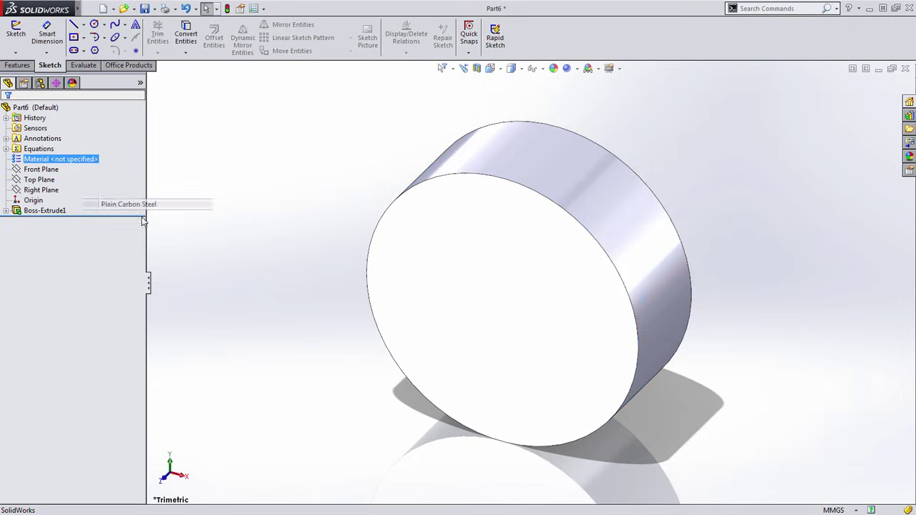
pyautogui.moveTo(322, 310); pyautogui.dragTo(269, 296, button='middle')
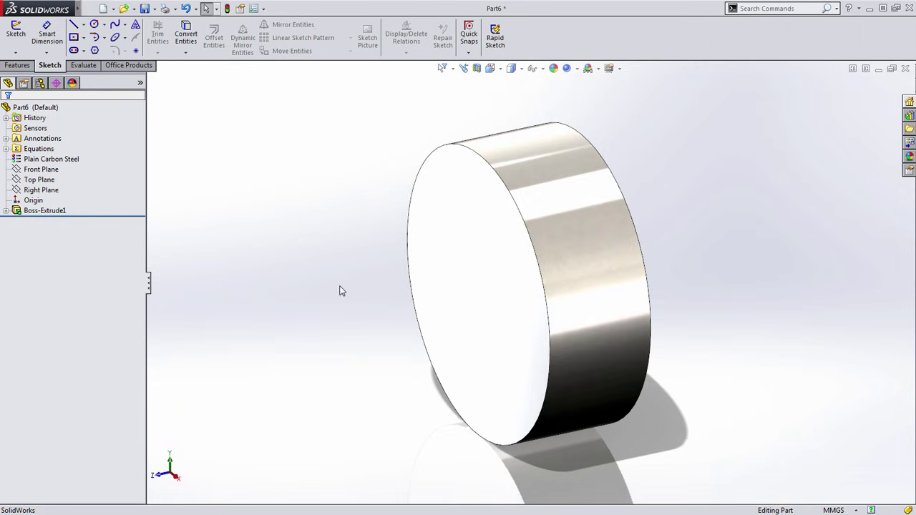
# Examine where the Front Plane and the origin lie relative to the extruded disc
pyautogui.moveTo(339, 282); pyautogui.dragTo(310, 282, button='middle')
pyautogui.click(40, 168)
pyautogui.moveTo(383, 286)
pyautogui.mouseDown(button='middle')
pyautogui.moveTo(394, 276)
pyautogui.moveTo(470, 320)
pyautogui.mouseUp(button='middle')
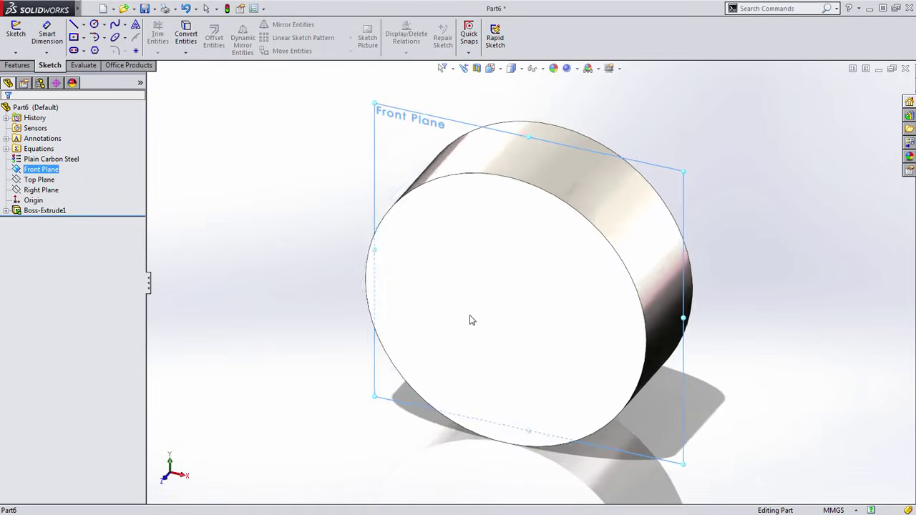
pyautogui.scroll(2, 470, 316)
pyautogui.click(335, 297)
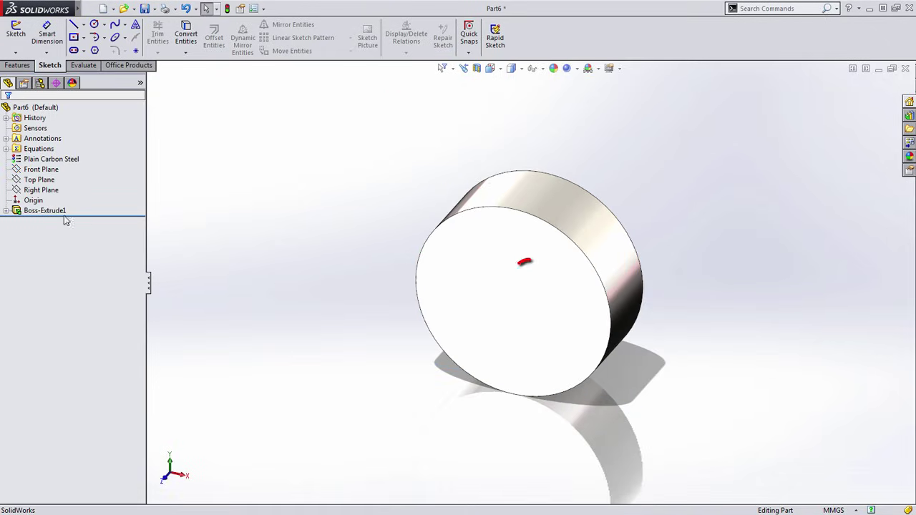
pyautogui.click(32, 201)
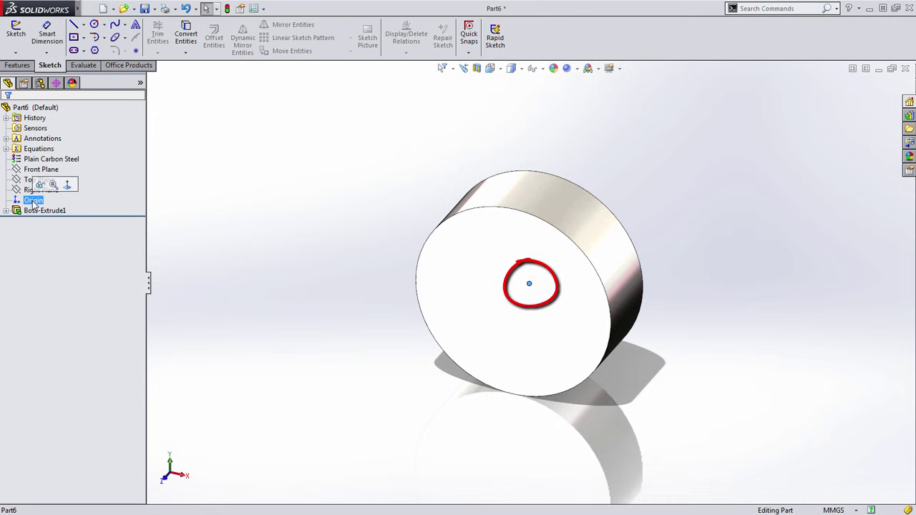
pyautogui.moveTo(662, 391)
pyautogui.mouseDown(button='middle')
pyautogui.moveTo(674, 388)
pyautogui.moveTo(602, 380)
pyautogui.moveTo(675, 388)
pyautogui.mouseUp(button='middle')
pyautogui.click(679, 385)
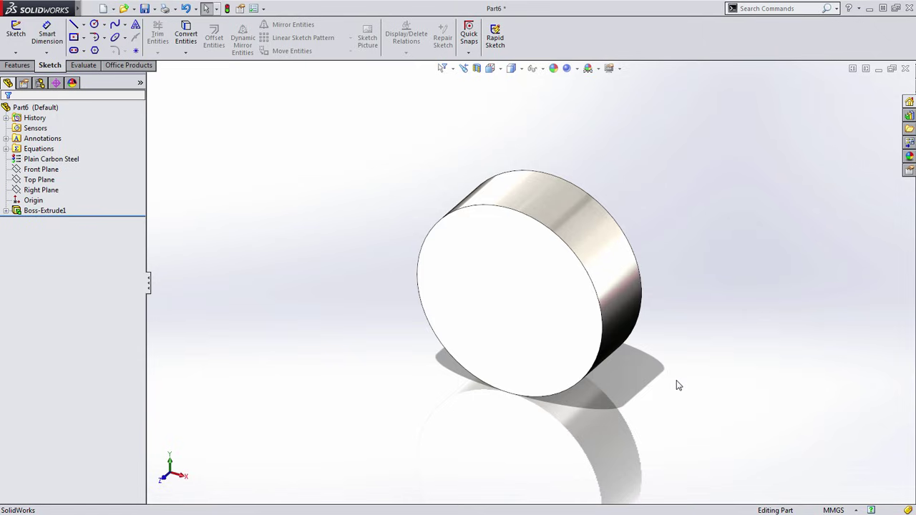
# Start a sketch on the Front Plane and draw a vertical construction line from the origin to the disc's top edge
pyautogui.click(47, 171)
pyautogui.click(56, 154)
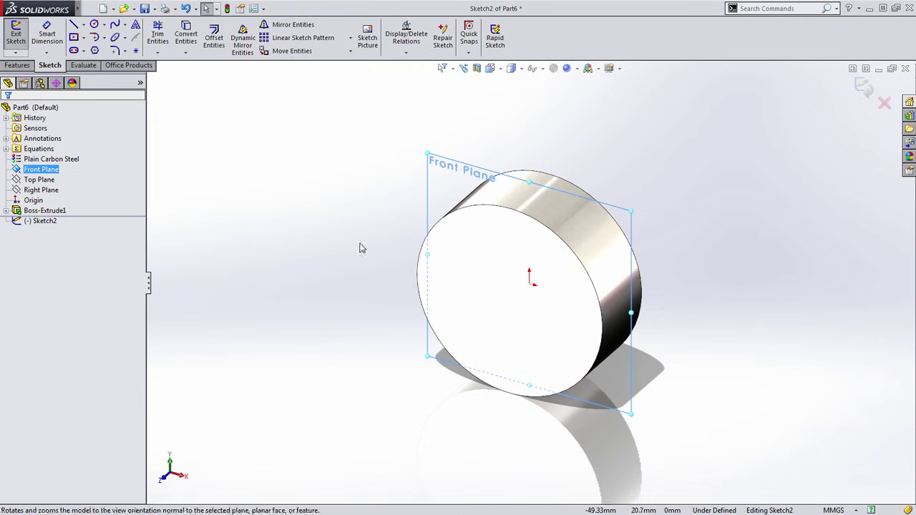
pyautogui.click(759, 178)
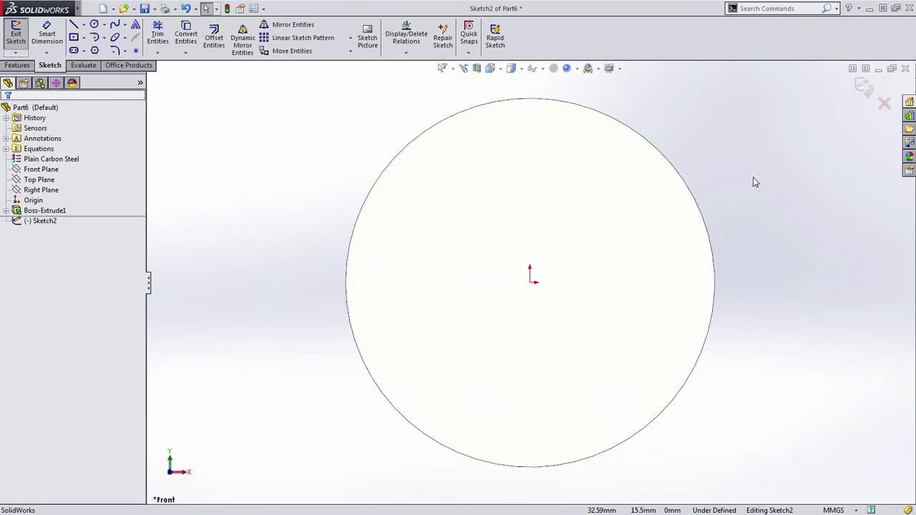
pyautogui.press('s')
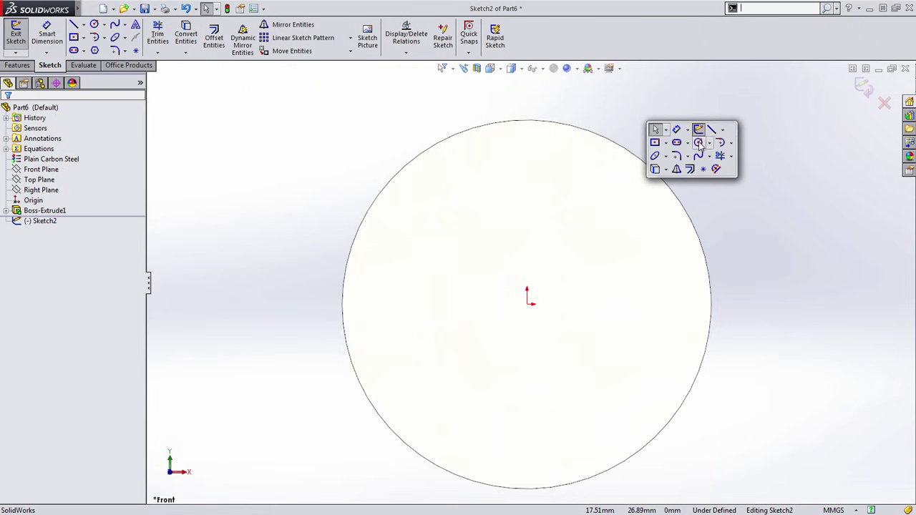
pyautogui.click(723, 131)
pyautogui.click(737, 153)
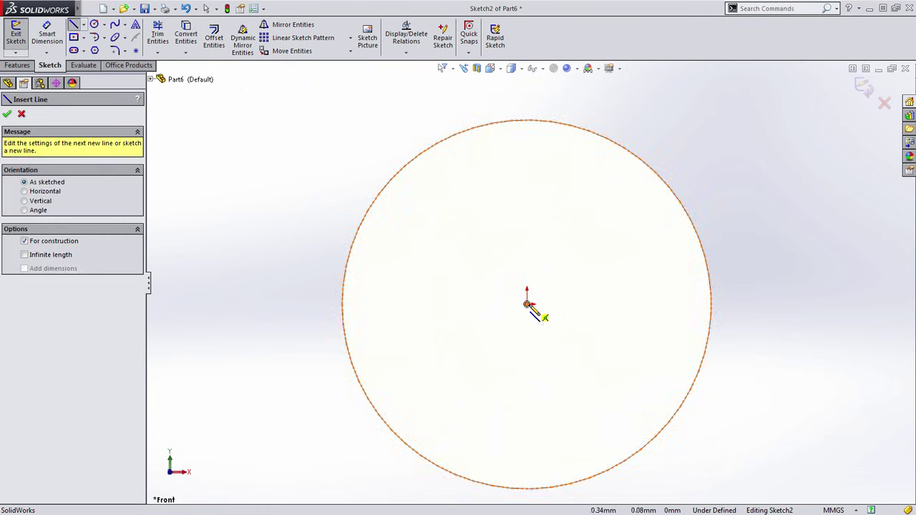
pyautogui.click(528, 303)
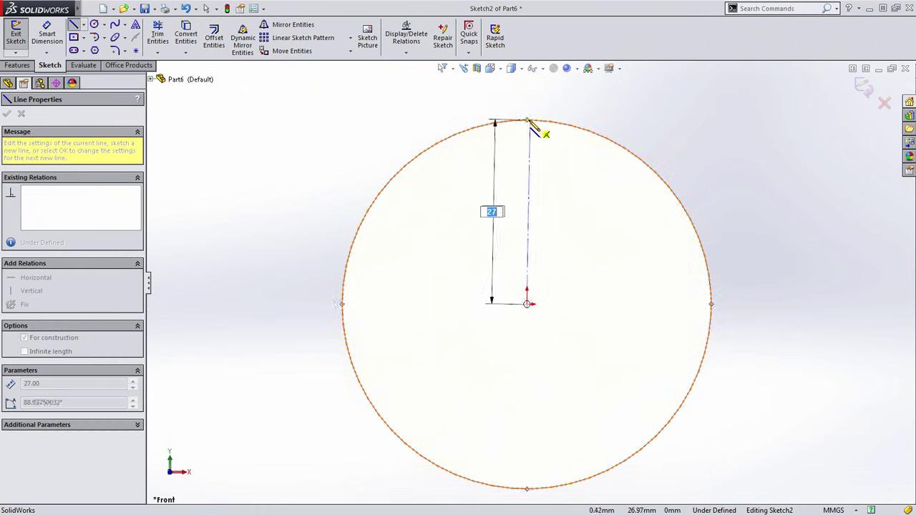
pyautogui.click(527, 121)
pyautogui.press('Escape')
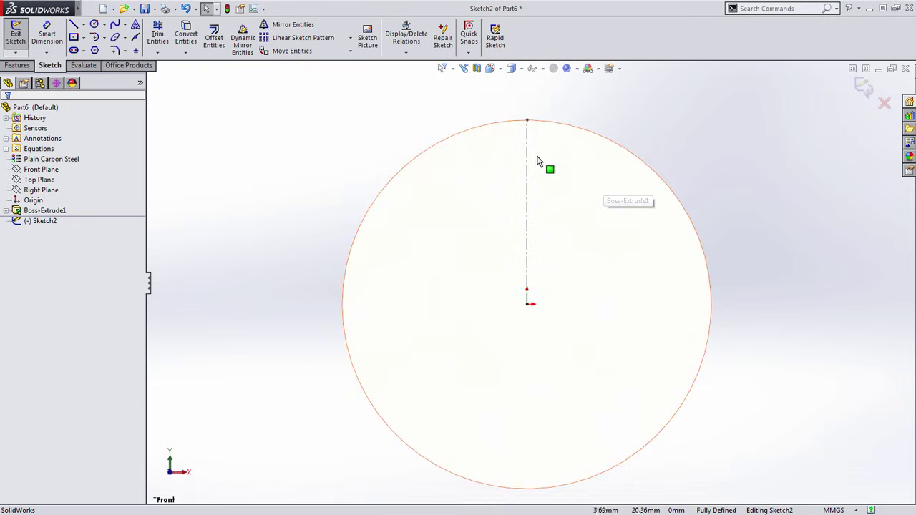
# Sketch a three-point arc with a radius of about 7.33 mm across the disc's edge, just left of the centerline
pyautogui.scroll(-2, 541, 160)
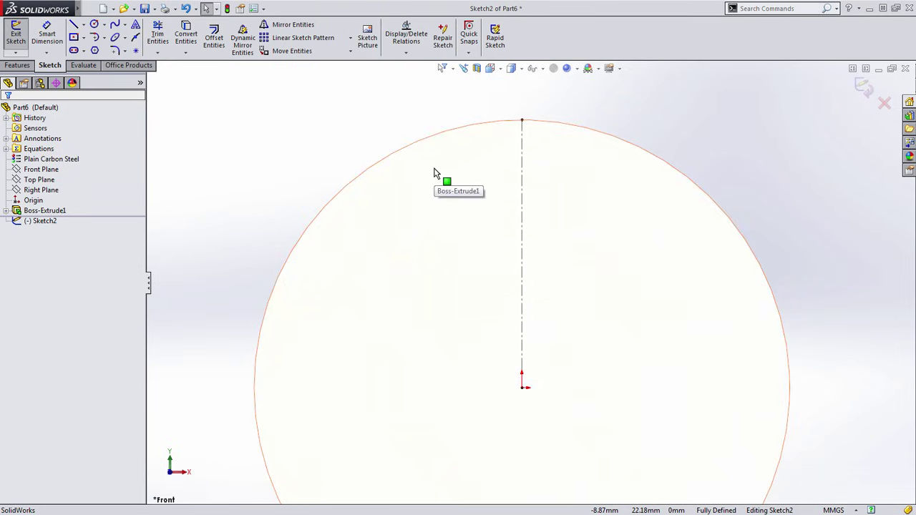
pyautogui.press('s')
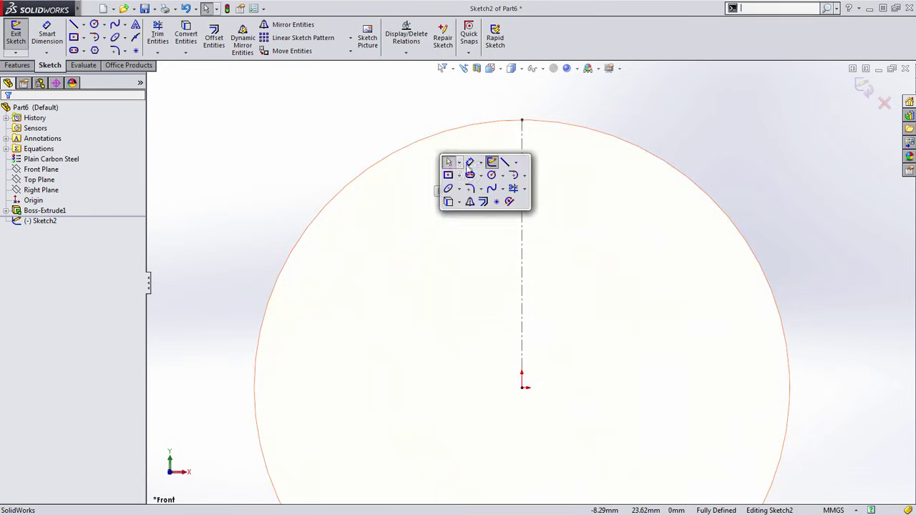
pyautogui.click(523, 178)
pyautogui.click(521, 203)
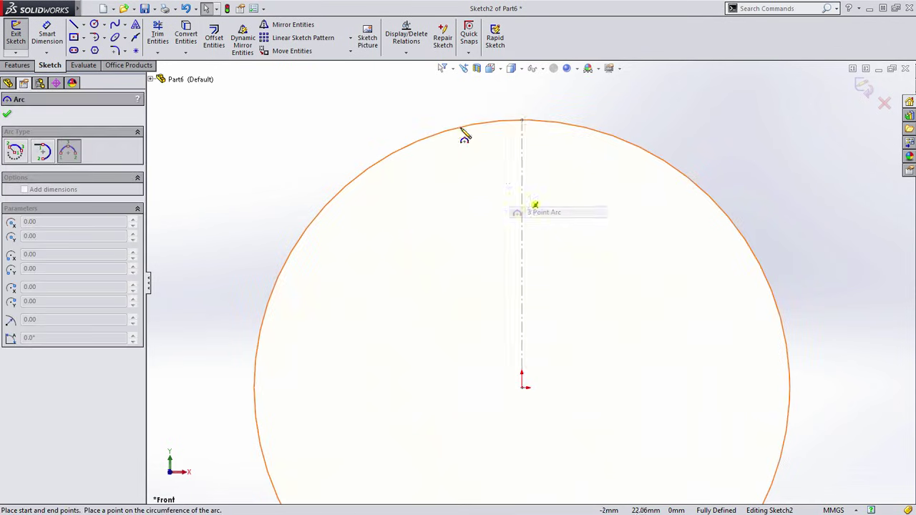
pyautogui.click(461, 107)
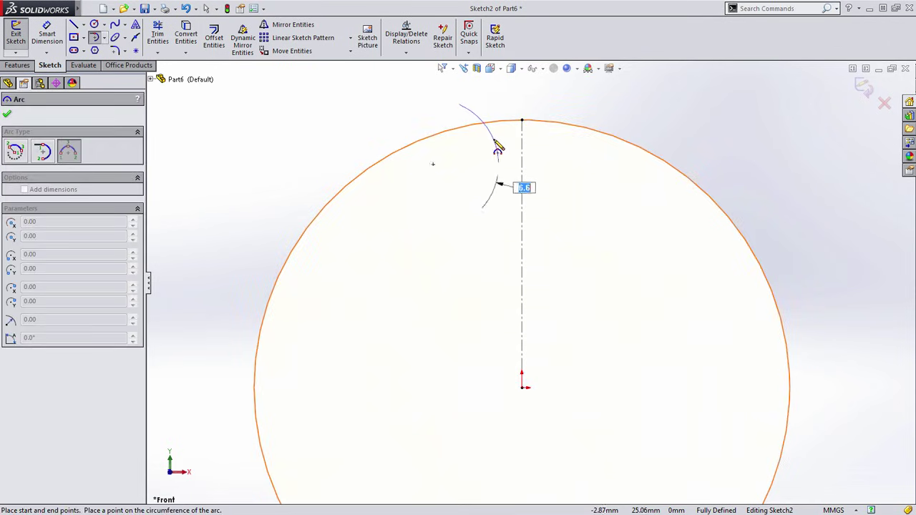
pyautogui.click(498, 159)
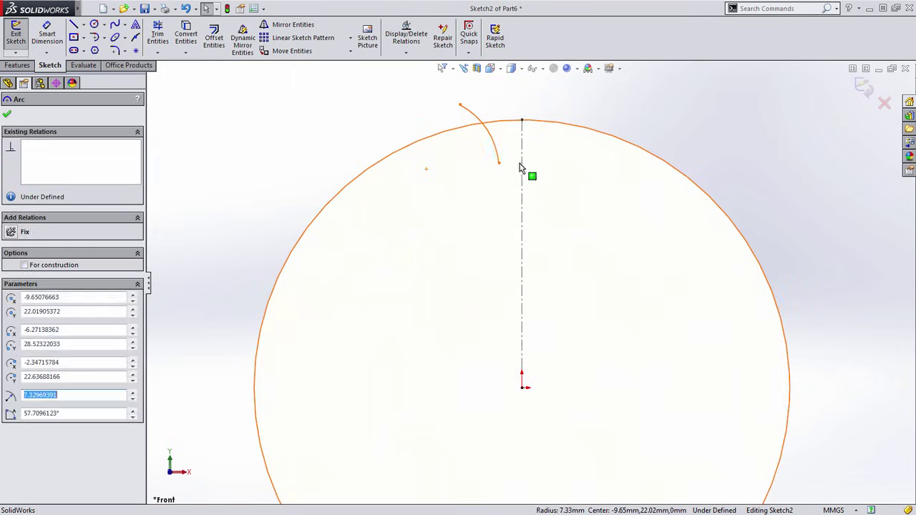
# Mirror the tooth flank arc about the vertical construction line, keeping the original
pyautogui.keyDown('ctrl'); pyautogui.click(522, 161); pyautogui.keyUp('ctrl')
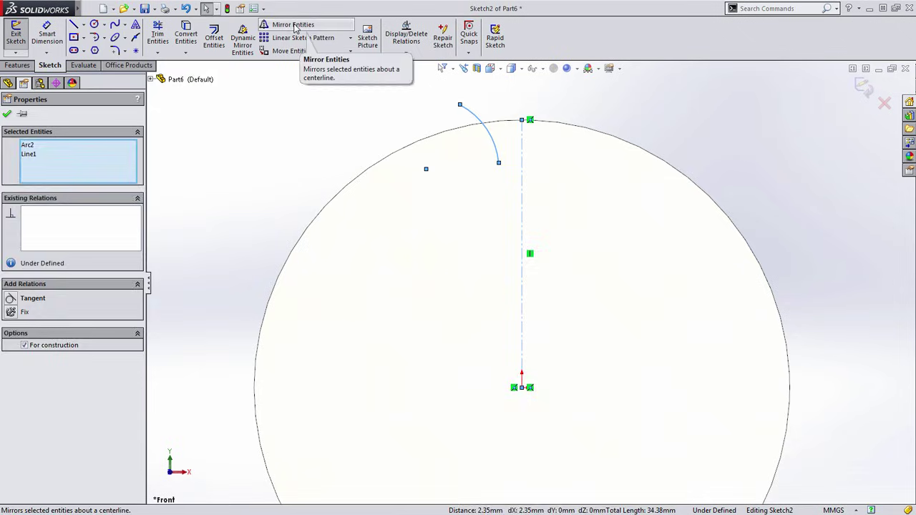
pyautogui.click(318, 161)
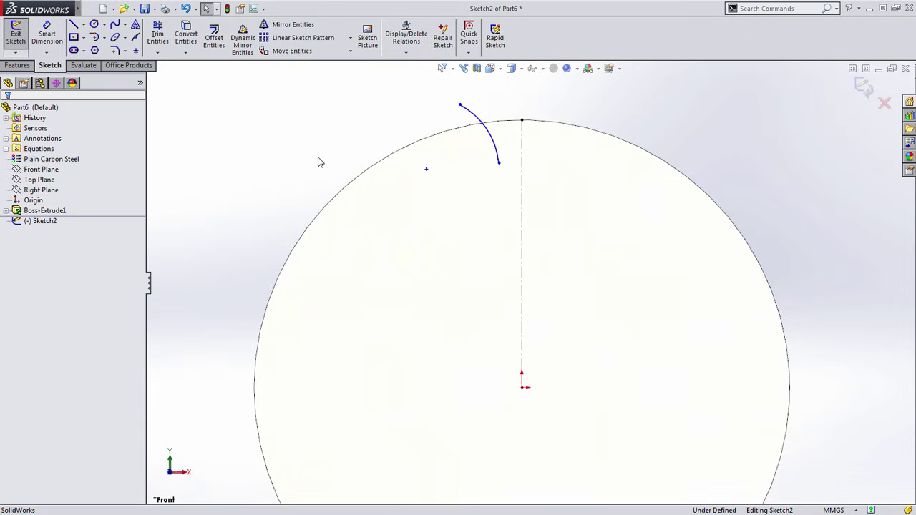
pyautogui.click(293, 26)
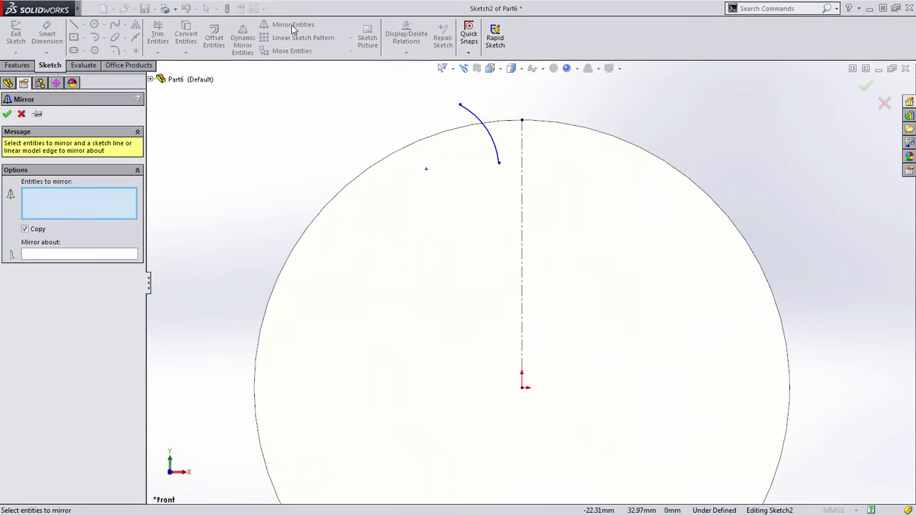
pyautogui.click(476, 121)
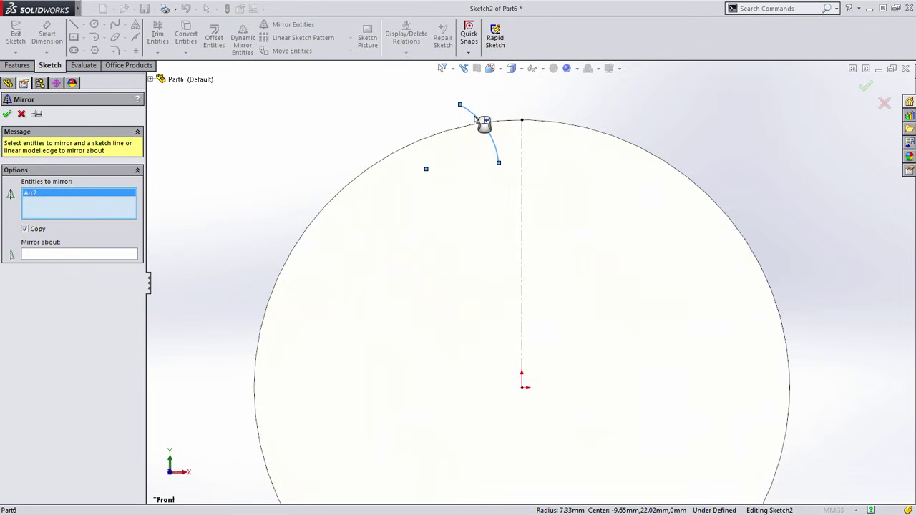
pyautogui.rightClick(483, 124)
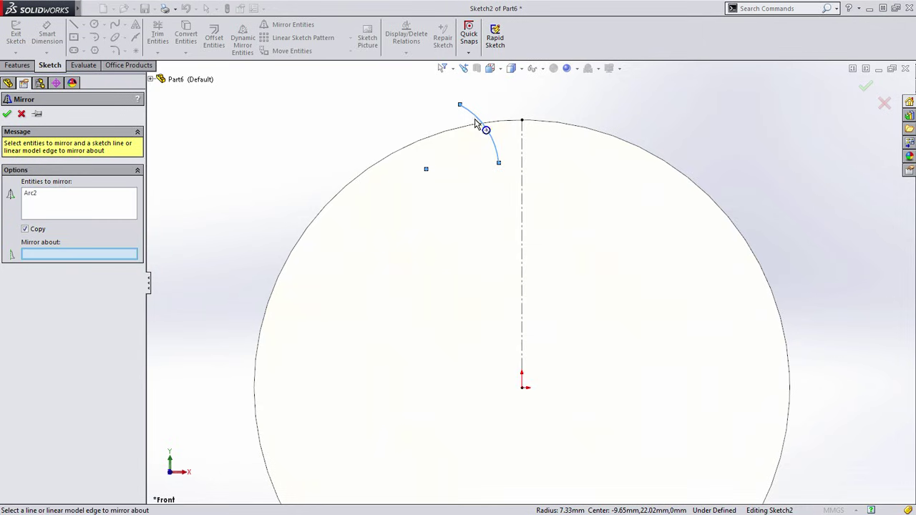
pyautogui.click(520, 160)
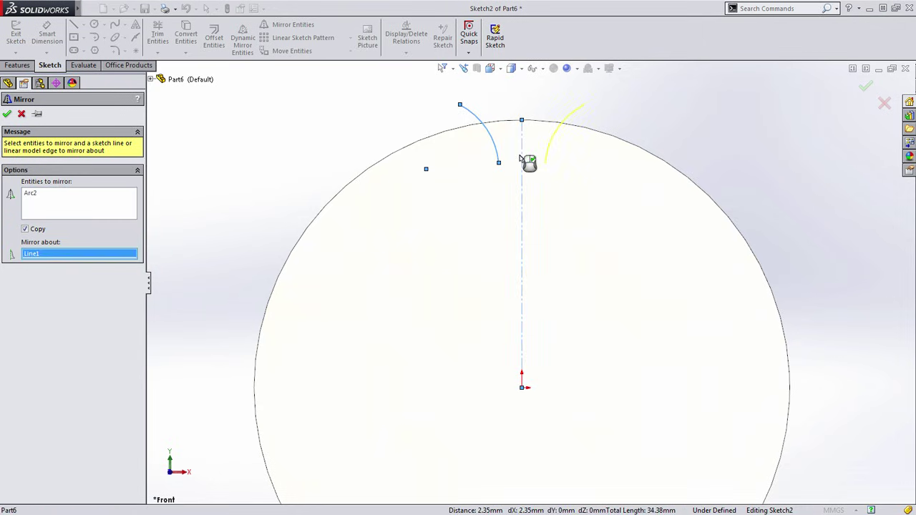
pyautogui.rightClick(521, 158)
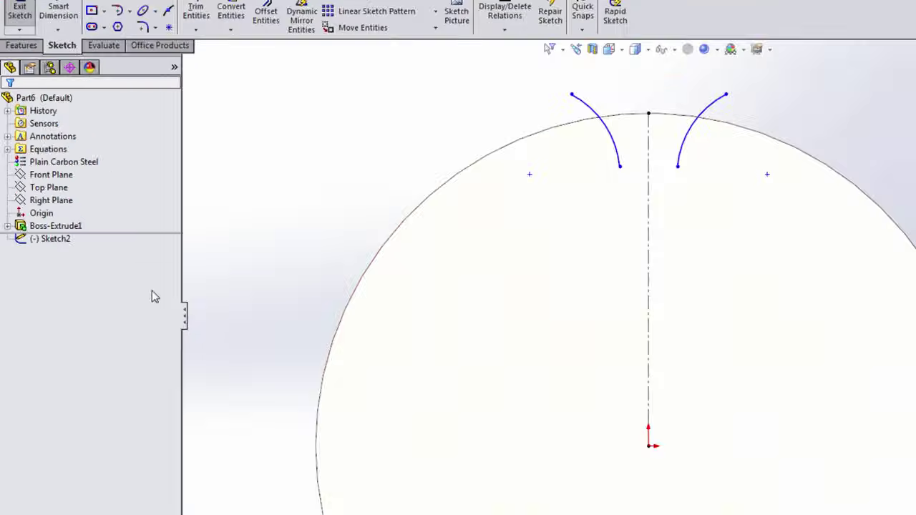
# Show Sketch1 of the Boss-Extrude1 feature so its circles can be referenced
pyautogui.moveTo(25, 221); pyautogui.dragTo(10, 214)
pyautogui.click(11, 262)
pyautogui.click(66, 280)
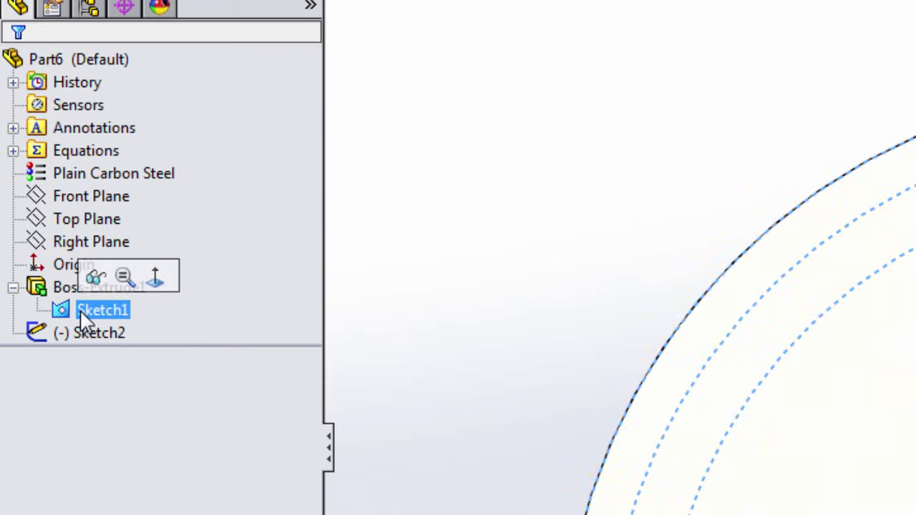
pyautogui.click(96, 279)
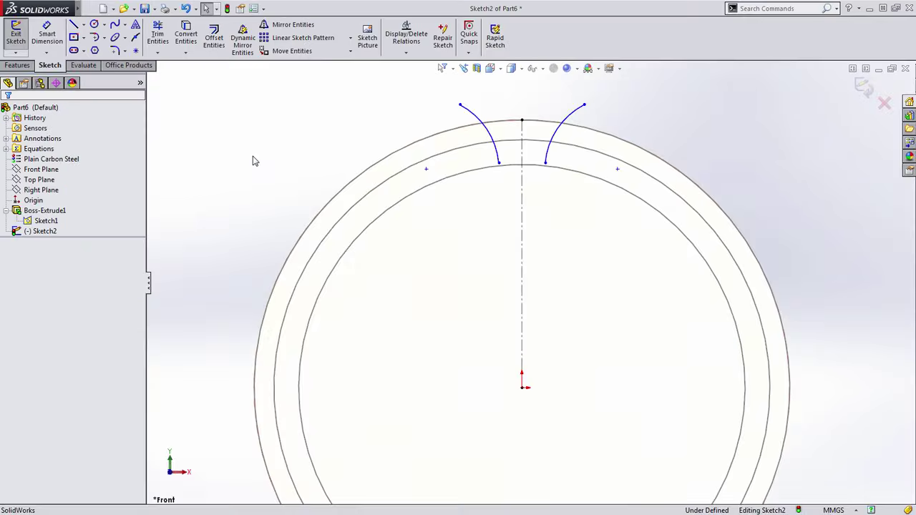
# Convert the inner root circle into the current sketch and attach the left flank arc's lower endpoint to it
pyautogui.press('s')
pyautogui.click(259, 175)
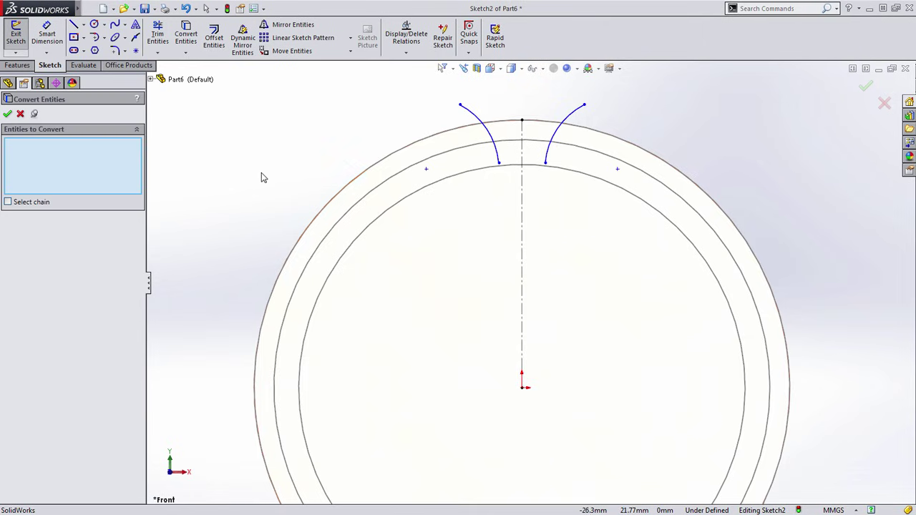
pyautogui.rightClick(483, 173)
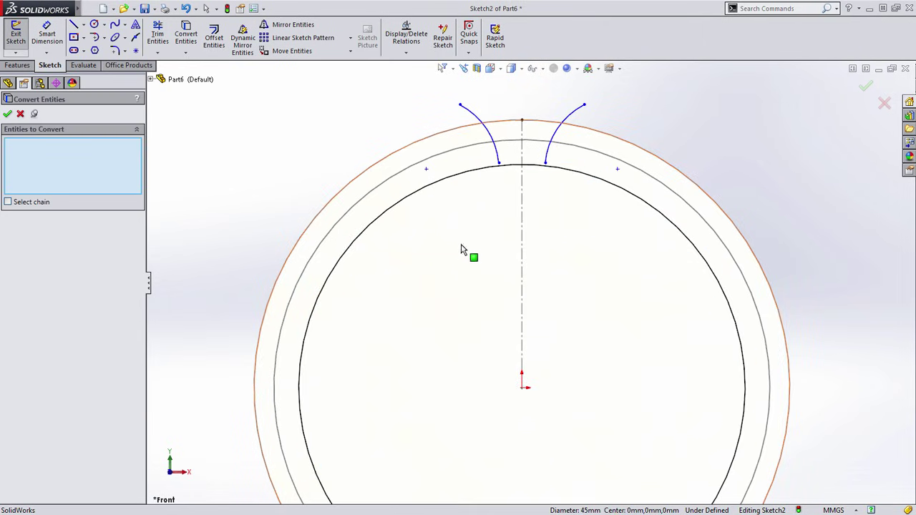
pyautogui.scroll(-3, 515, 187)
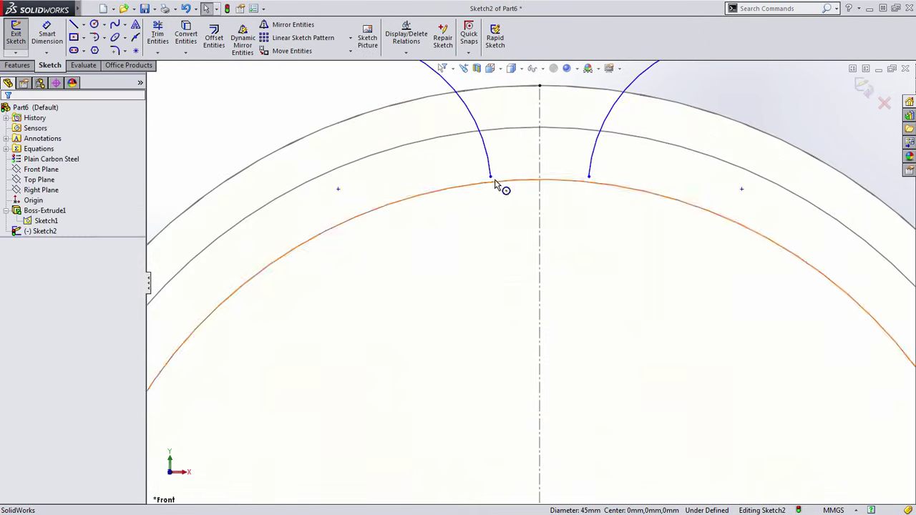
pyautogui.moveTo(497, 166); pyautogui.dragTo(495, 183)
pyautogui.click(485, 247)
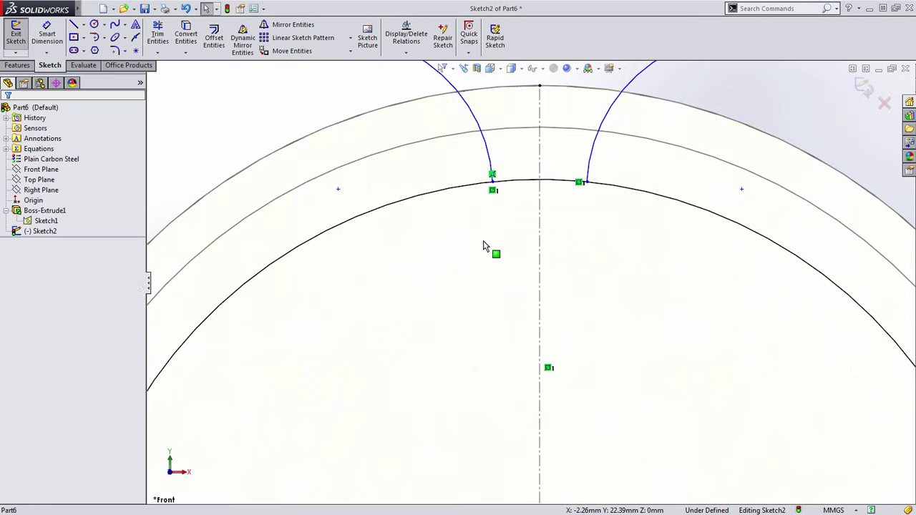
# Turn off the display of sketches in the view, leaving only the active sketch shown
pyautogui.scroll(2, 483, 246)
pyautogui.press('z')
pyautogui.moveTo(547, 245)
pyautogui.mouseDown(button='middle')
pyautogui.moveTo(543, 286)
pyautogui.moveTo(672, 207)
pyautogui.mouseUp(button='middle')
pyautogui.click(687, 200)
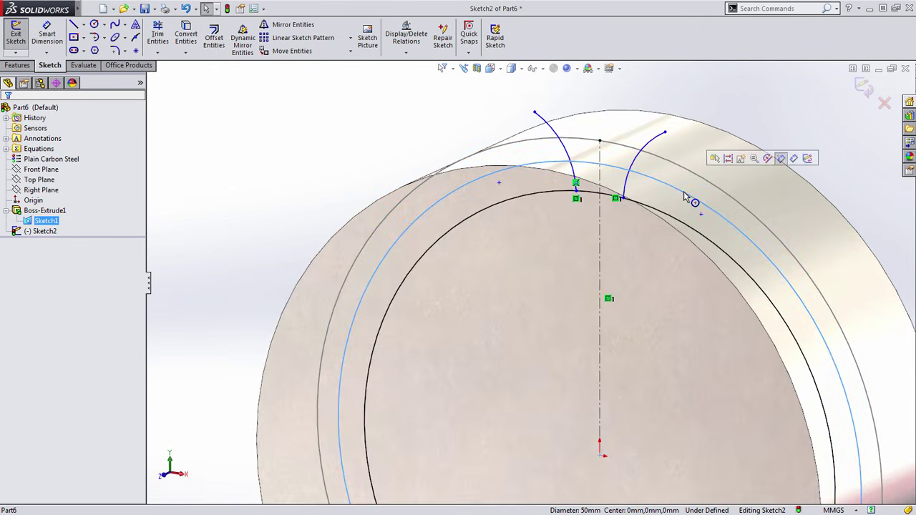
pyautogui.press('Escape')
pyautogui.click(542, 68)
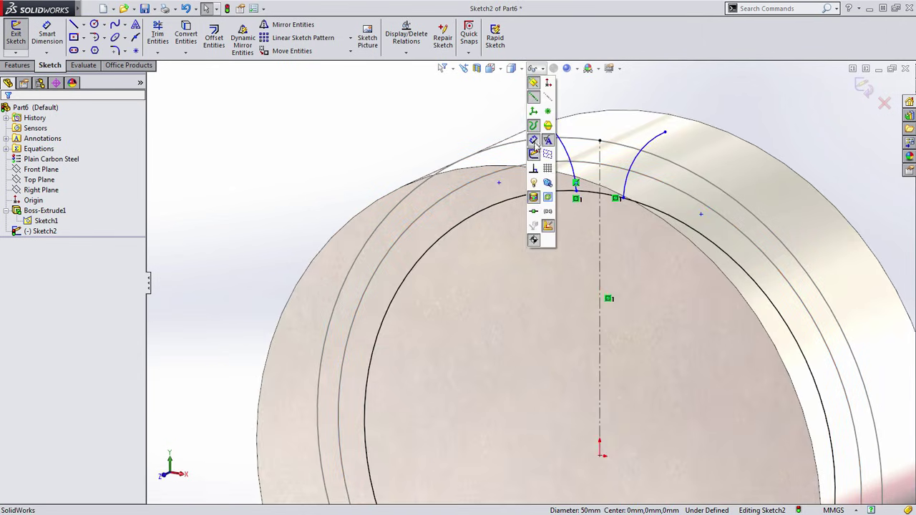
pyautogui.click(533, 154)
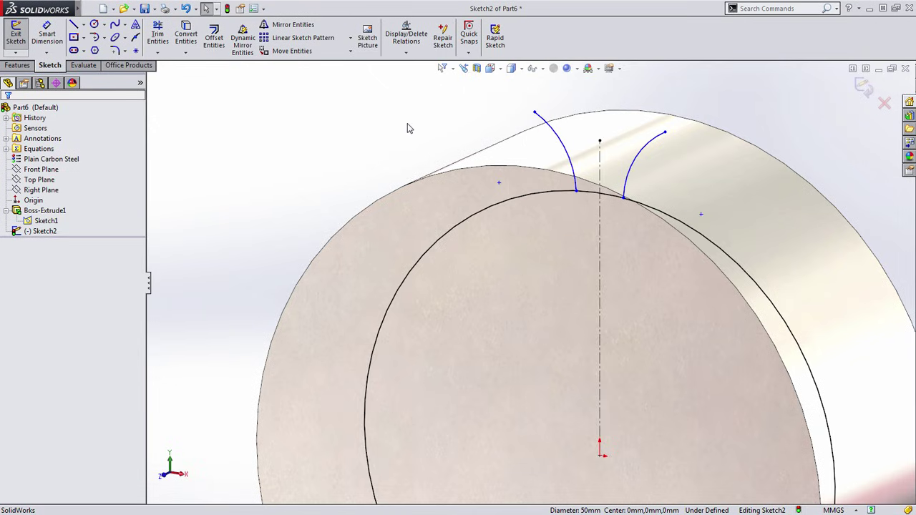
pyautogui.moveTo(407, 124); pyautogui.dragTo(430, 193, button='middle')
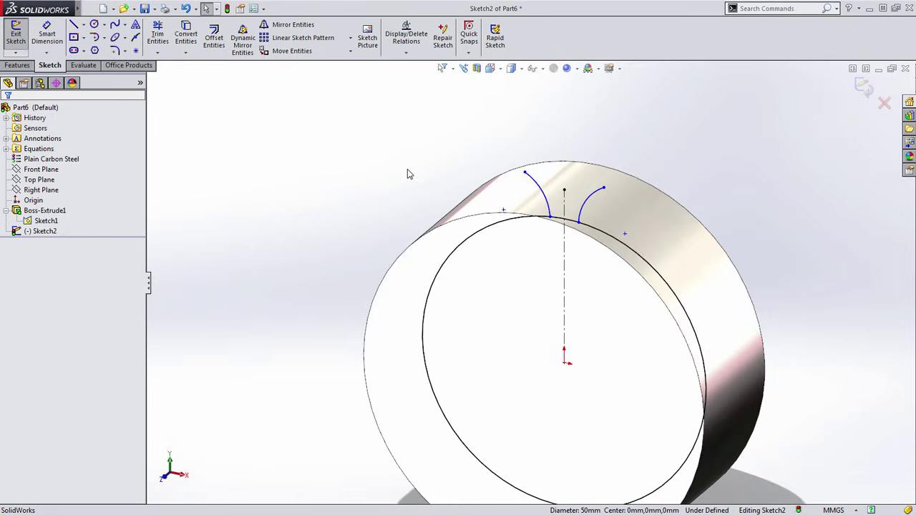
# Trim the converted root circle to the short arc between the two flank arcs and return to the front view
pyautogui.press('s')
pyautogui.click(465, 171)
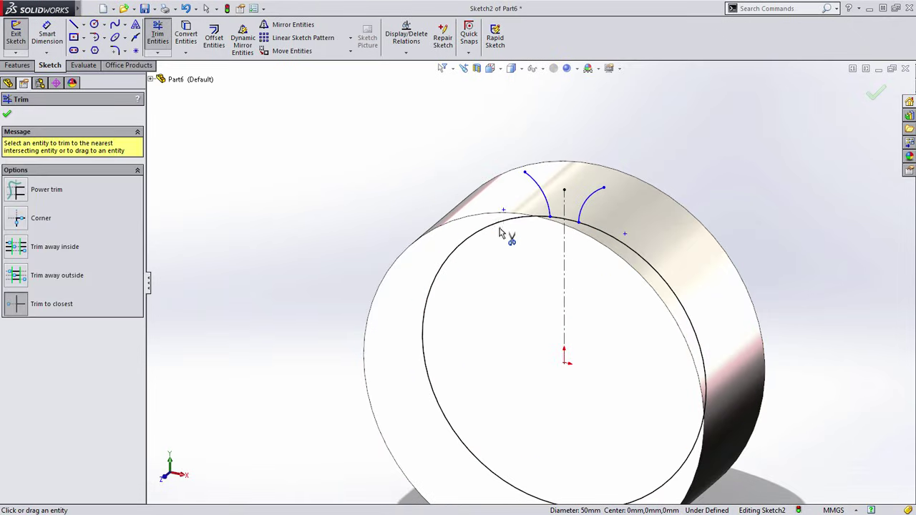
pyautogui.click(507, 229)
pyautogui.hotkey('ctrl', '1')
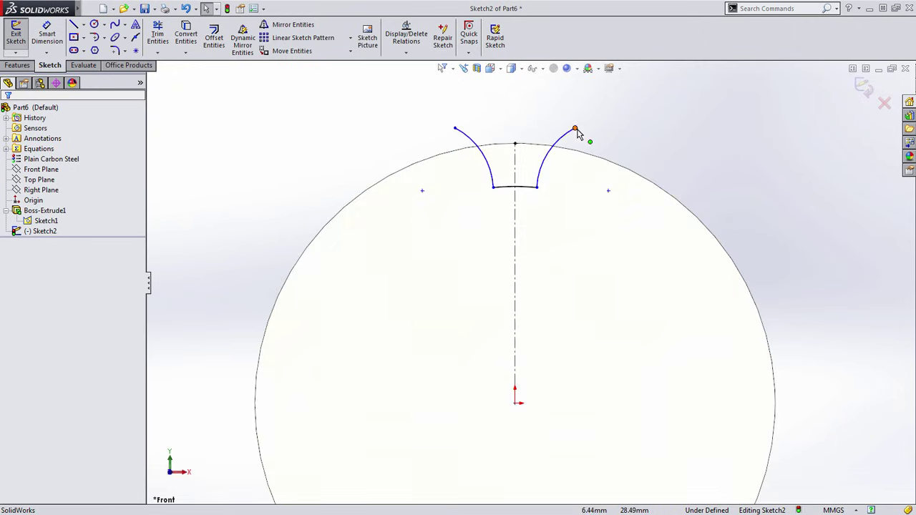
# Offset the disc's outer edge outward by 1 mm to create a larger concentric circle
pyautogui.scroll(-1, 525, 154)
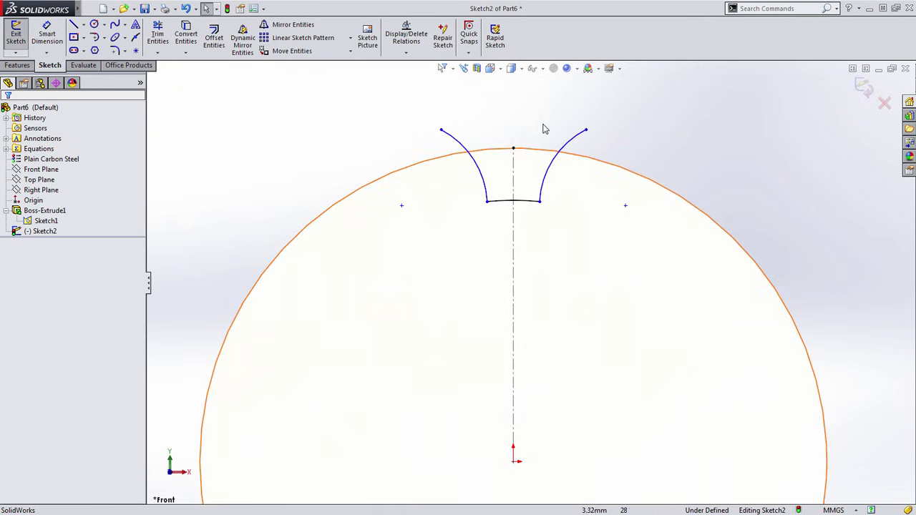
pyautogui.press('s')
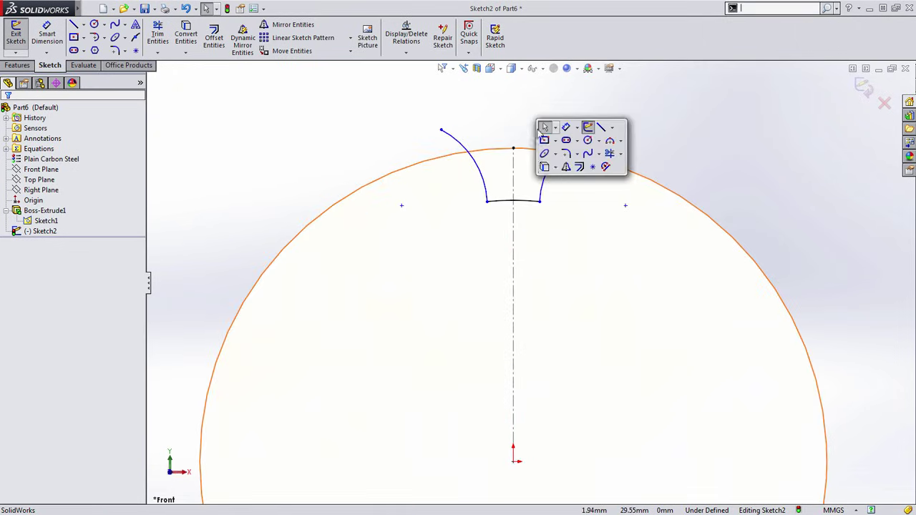
pyautogui.click(578, 167)
pyautogui.click(592, 166)
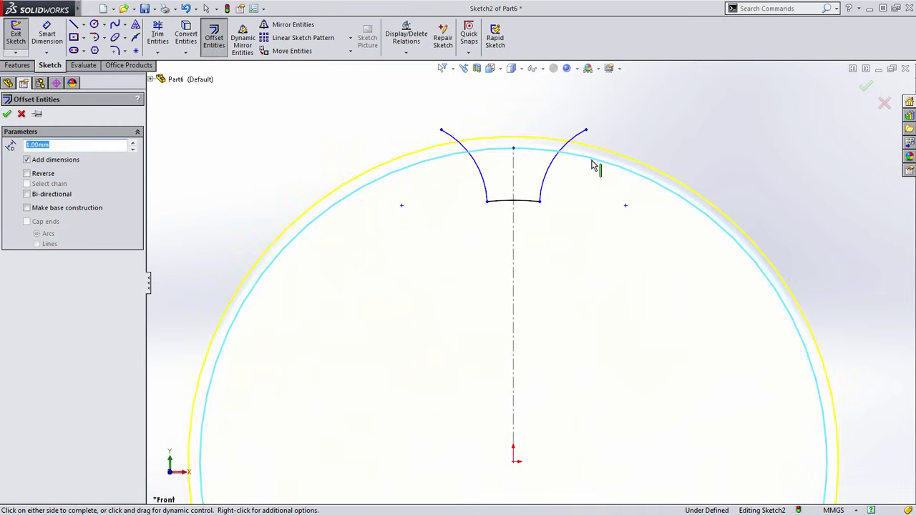
pyautogui.click(591, 165)
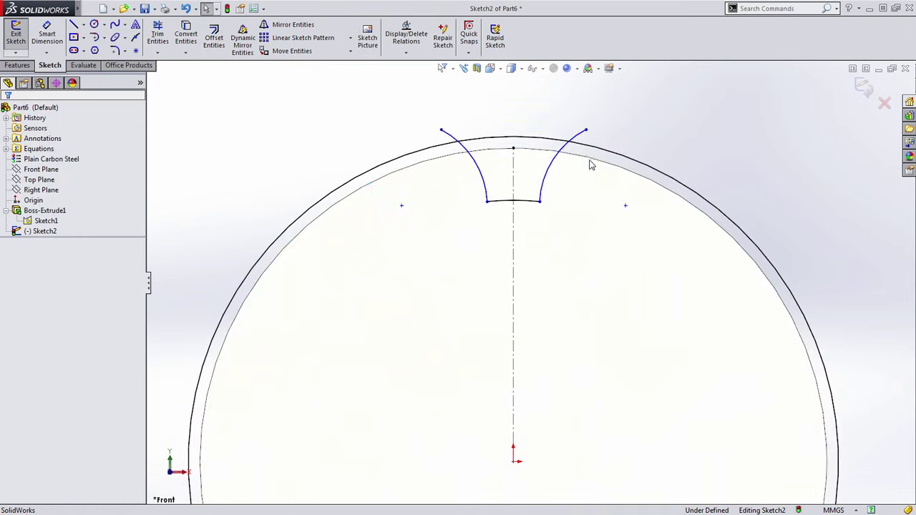
# Attach the upper endpoint of the left flank arc to the offset circle
pyautogui.scroll(-5, 513, 146)
pyautogui.moveTo(365, 157); pyautogui.dragTo(418, 180)
pyautogui.scroll(5, 372, 192)
# Trim the 1 mm offset circle to the short arc spanning the upper ends of the two flank arcs
pyautogui.keyDown('ctrl'); pyautogui.moveTo(546, 360); pyautogui.dragTo(540, 267, button='middle'); pyautogui.keyUp('ctrl')
pyautogui.scroll(1, 531, 269)
pyautogui.press('s')
pyautogui.click(424, 186)
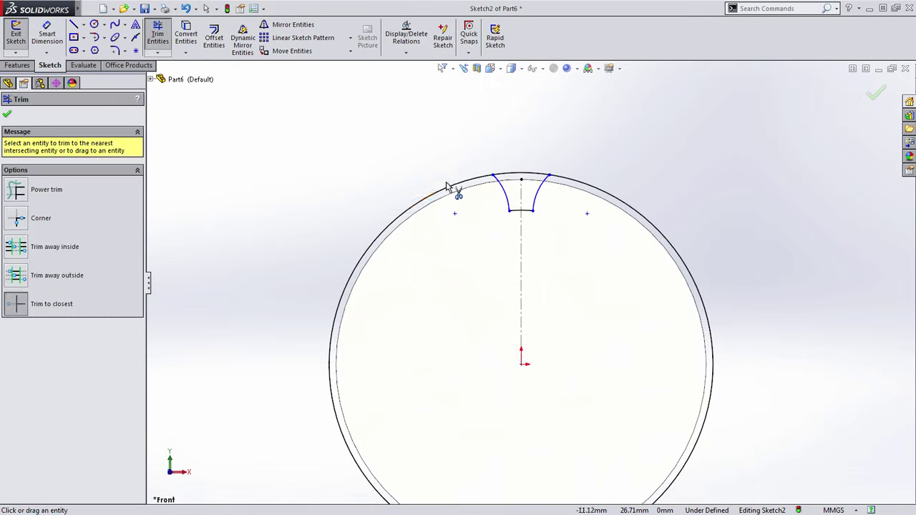
pyautogui.click(458, 184)
pyautogui.press('Escape')
pyautogui.scroll(-3, 530, 201)
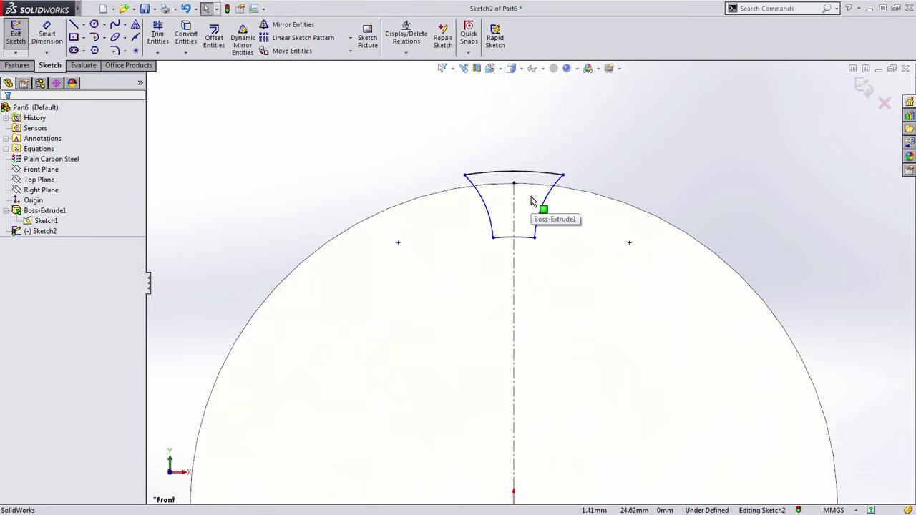
pyautogui.scroll(-2, 535, 197)
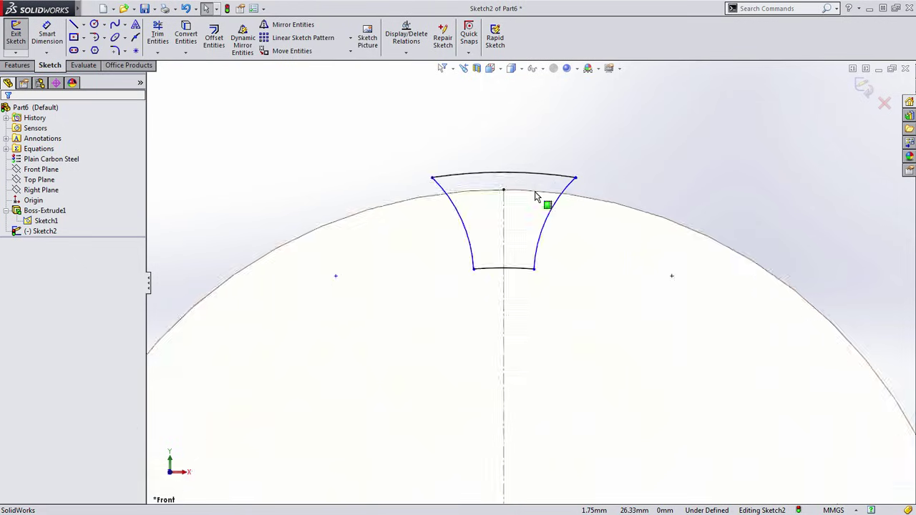
# Nudge the left flank's lower endpoint slightly inward and turn the display of sketches back on
pyautogui.moveTo(474, 268)
pyautogui.mouseDown()
pyautogui.moveTo(458, 285)
pyautogui.moveTo(491, 276)
pyautogui.moveTo(443, 279)
pyautogui.moveTo(484, 272)
pyautogui.moveTo(476, 269)
pyautogui.mouseUp()
pyautogui.click(642, 162)
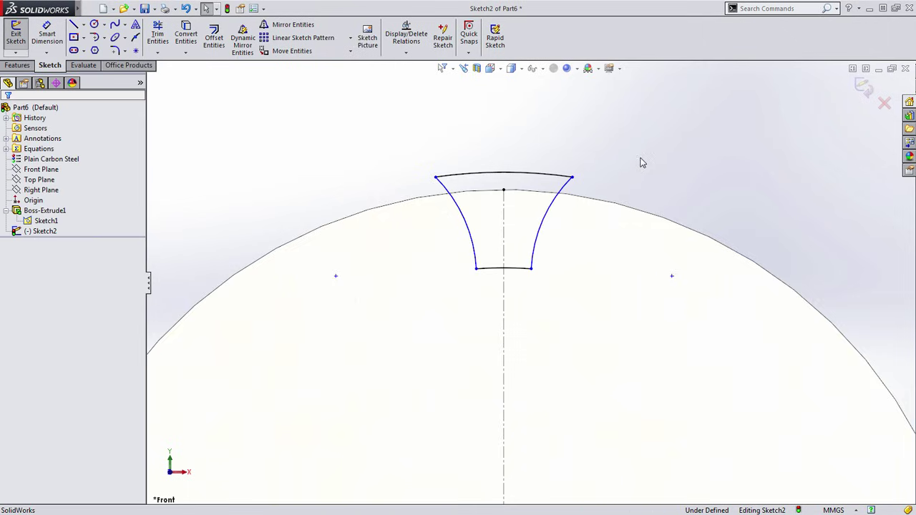
pyautogui.scroll(-2, 493, 246)
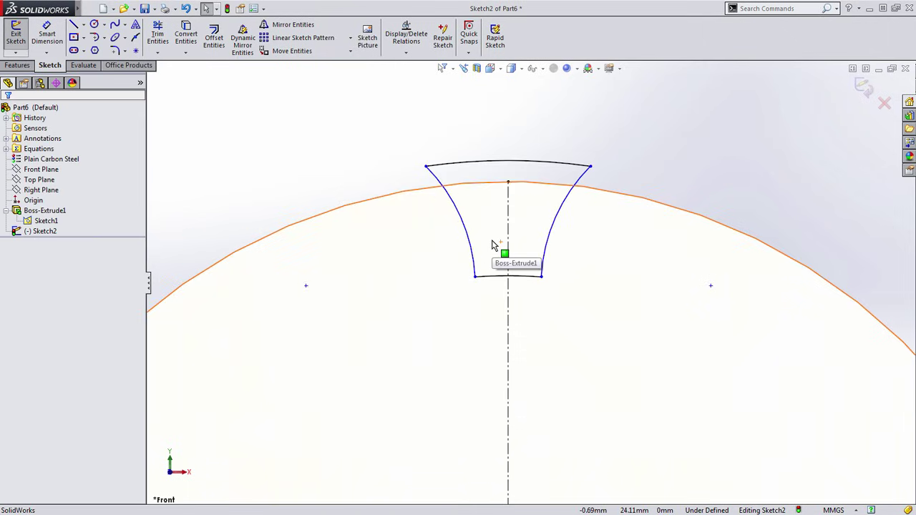
pyautogui.click(541, 69)
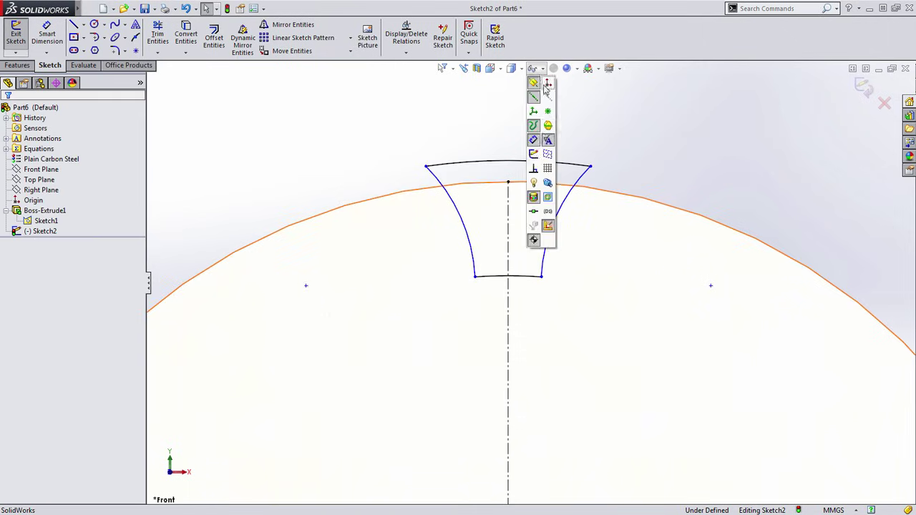
pyautogui.click(538, 143)
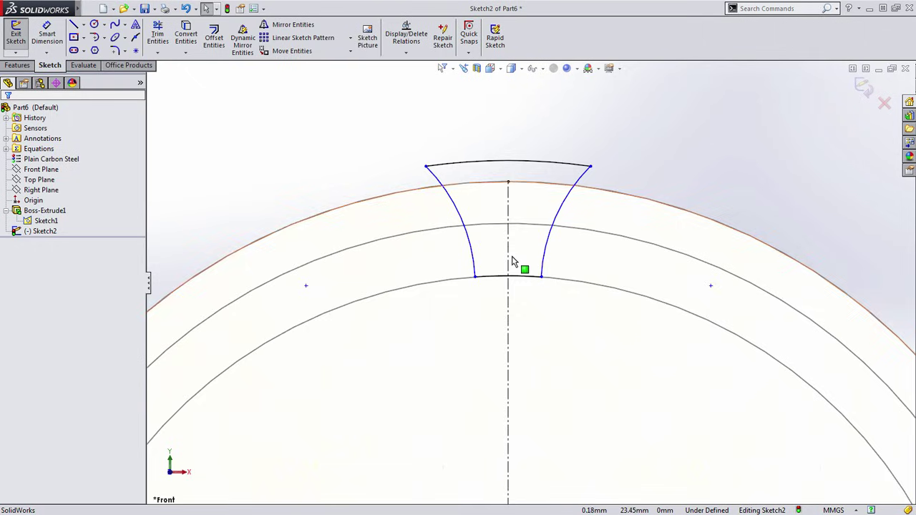
# Draw a horizontal centerline about 8.5 mm long across the tooth gap, between the root circle and the middle circle
pyautogui.scroll(-3, 510, 260)
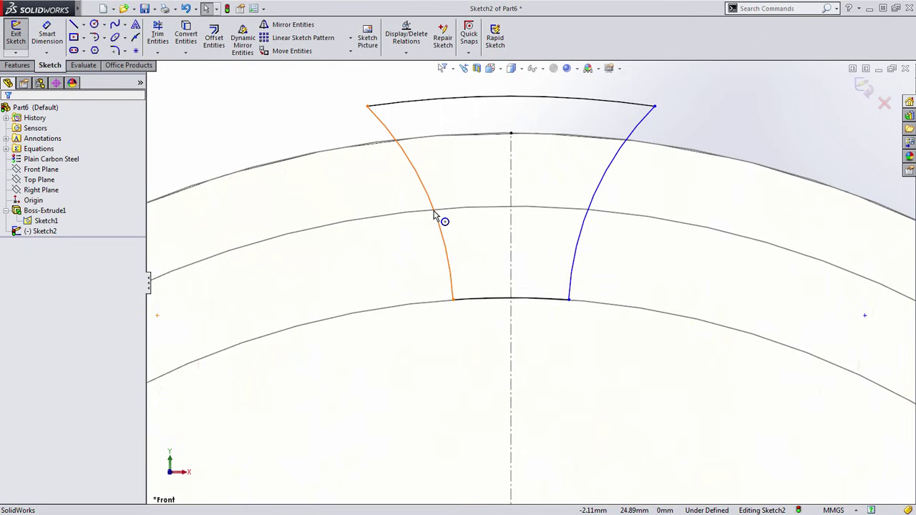
pyautogui.press('s')
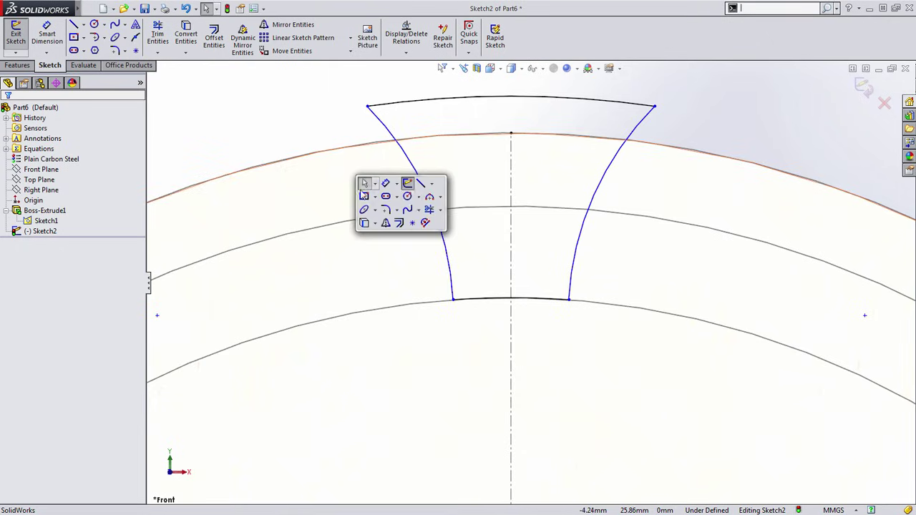
pyautogui.click(433, 185)
pyautogui.click(442, 209)
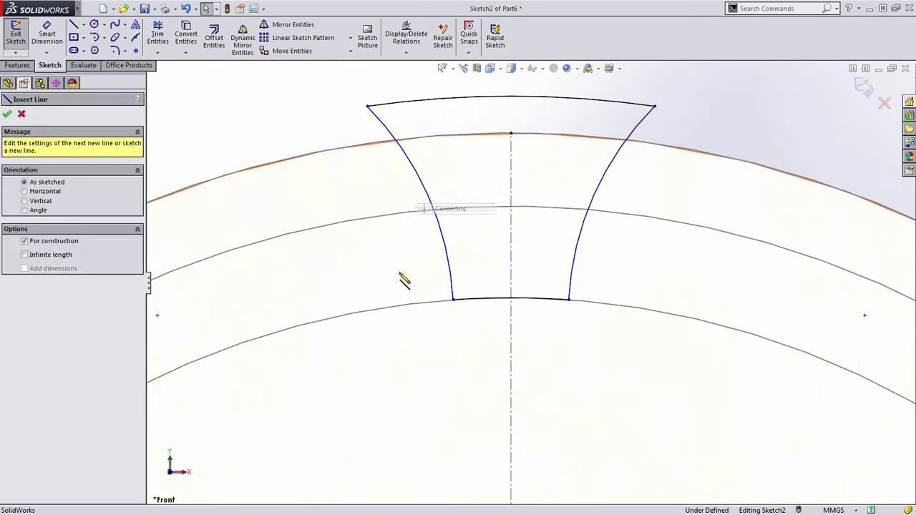
pyautogui.click(354, 244)
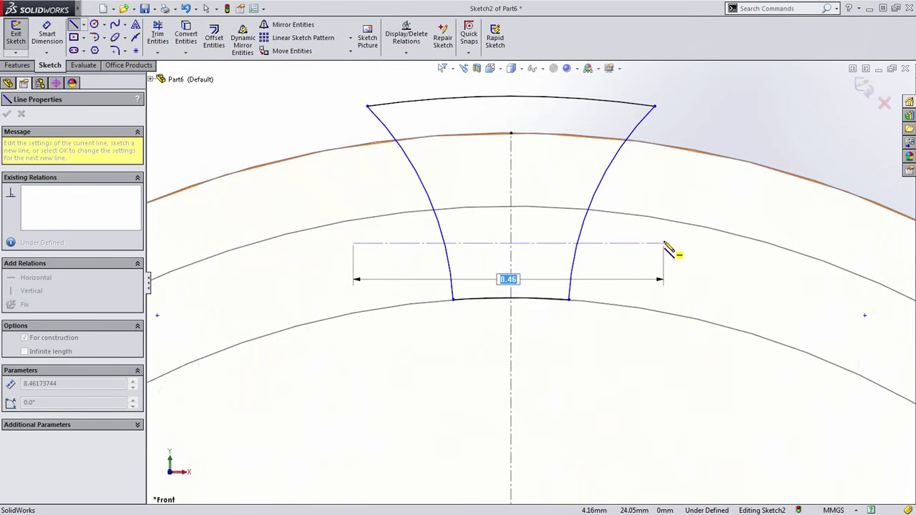
pyautogui.click(666, 245)
pyautogui.press('Escape')
# Add an intersection relation placing the horizontal centerline's left endpoint where the middle circle meets the left flank arc
pyautogui.click(353, 243)
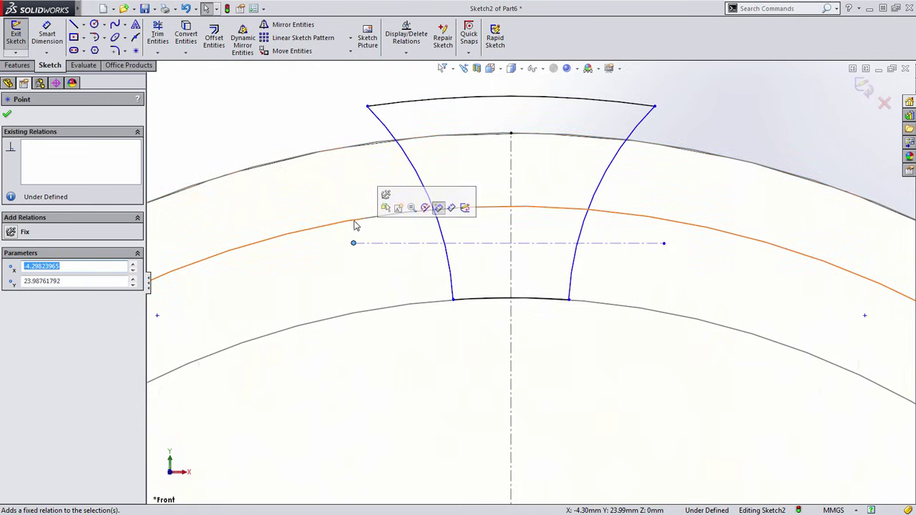
pyautogui.keyDown('ctrl'); pyautogui.click(377, 222); pyautogui.keyUp('ctrl')
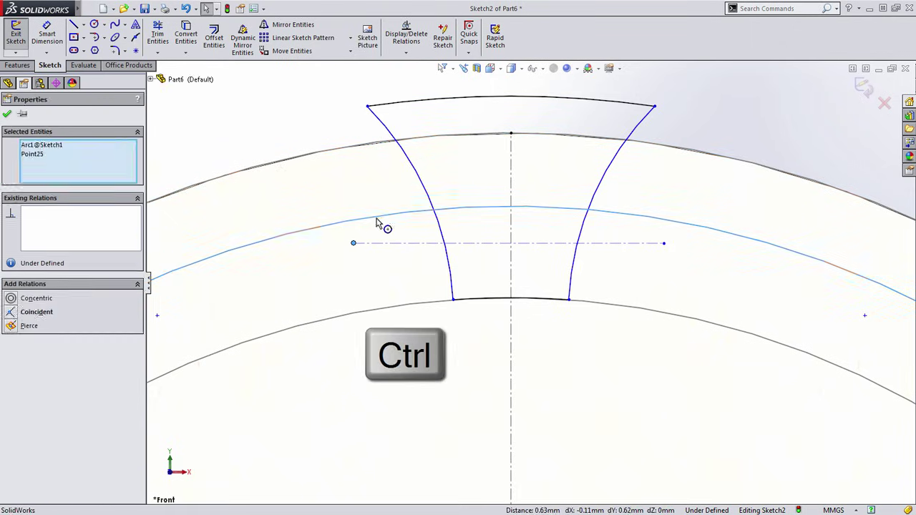
pyautogui.keyDown('ctrl'); pyautogui.click(432, 201); pyautogui.keyUp('ctrl')
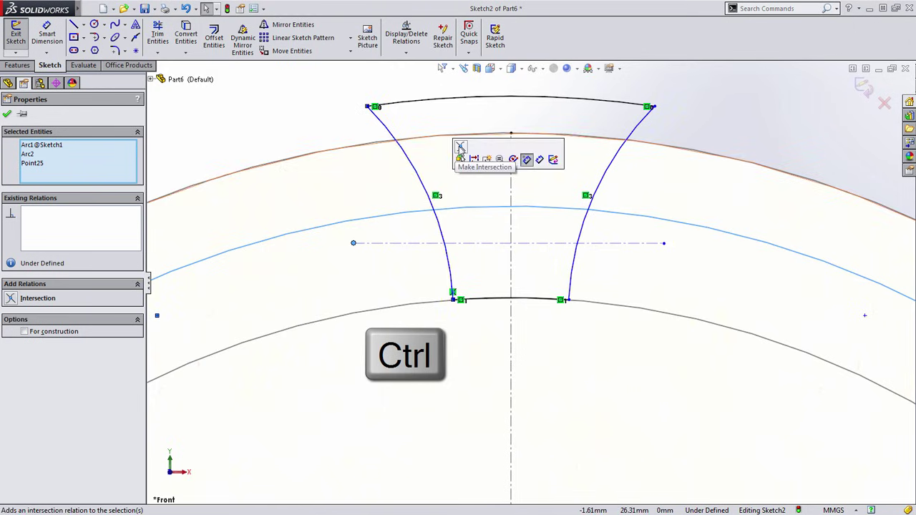
pyautogui.click(460, 147)
pyautogui.click(536, 225)
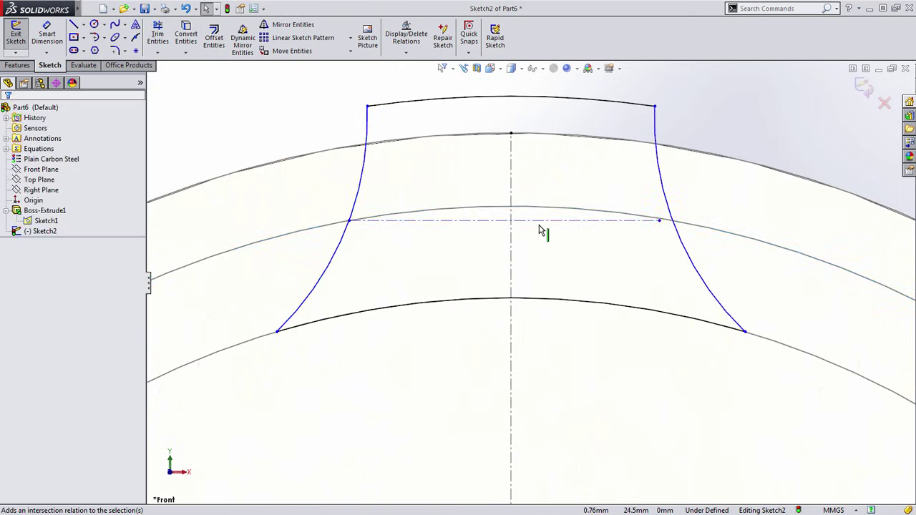
# Add an intersection relation placing the horizontal centerline's right endpoint where the middle circle meets the right flank arc
pyautogui.click(659, 220)
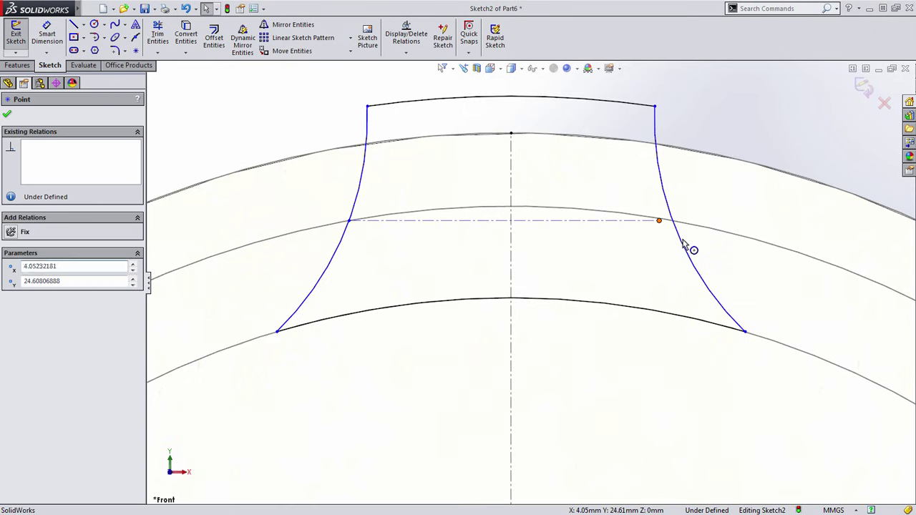
pyautogui.keyDown('ctrl'); pyautogui.click(684, 243); pyautogui.keyUp('ctrl')
pyautogui.keyDown('ctrl'); pyautogui.click(694, 229); pyautogui.keyUp('ctrl')
pyautogui.click(726, 182)
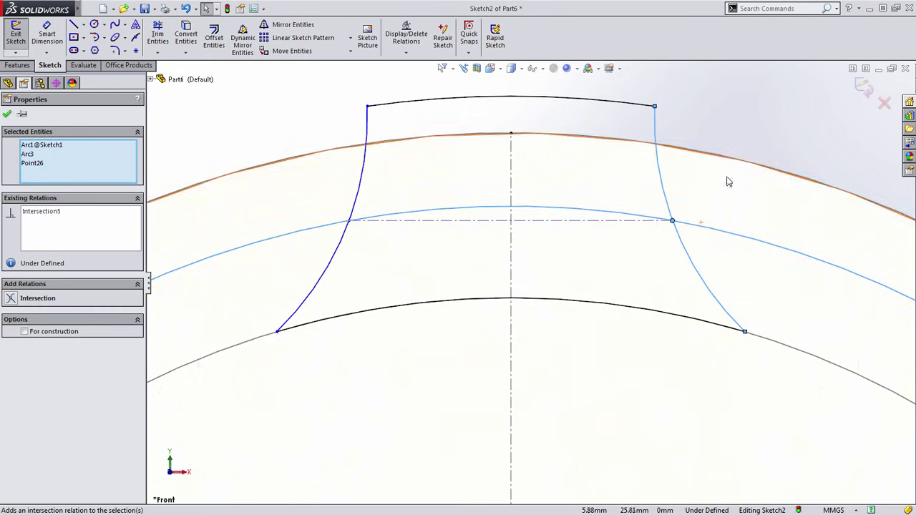
pyautogui.click(724, 205)
# Move the left flank's lower endpoint inward along the root circle so the gap is narrower at its base
pyautogui.scroll(4, 450, 346)
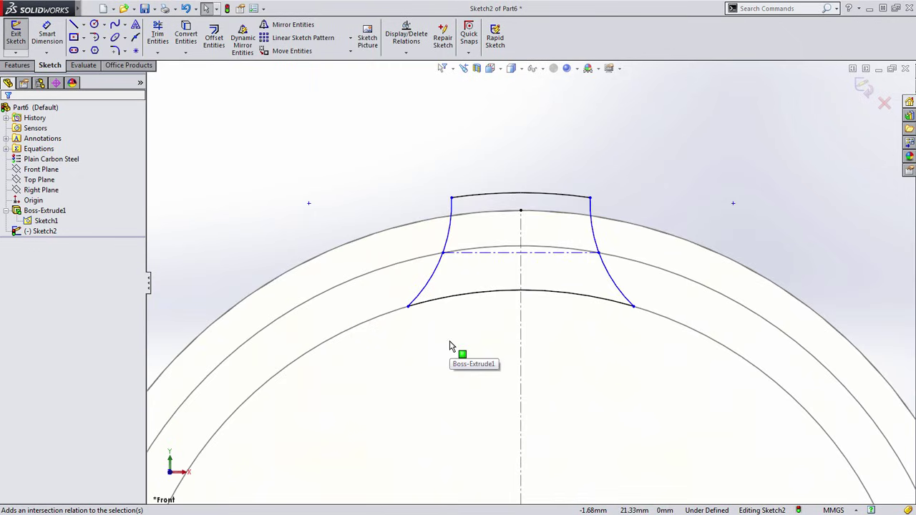
pyautogui.keyDown('ctrl'); pyautogui.moveTo(460, 382); pyautogui.dragTo(467, 270, button='middle'); pyautogui.keyUp('ctrl')
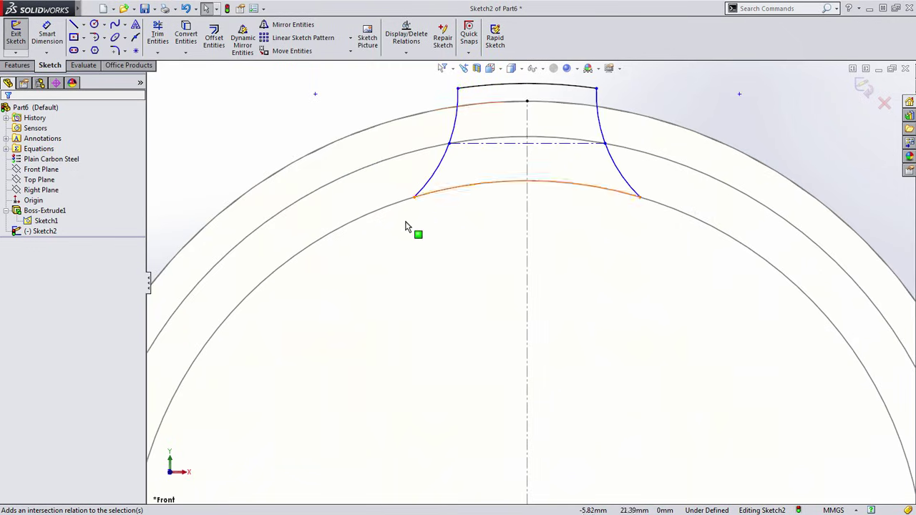
pyautogui.moveTo(415, 198); pyautogui.dragTo(470, 203)
pyautogui.scroll(2, 467, 246)
pyautogui.click(722, 177)
pyautogui.keyDown('ctrl'); pyautogui.moveTo(685, 292); pyautogui.dragTo(675, 244, button='middle'); pyautogui.keyUp('ctrl')
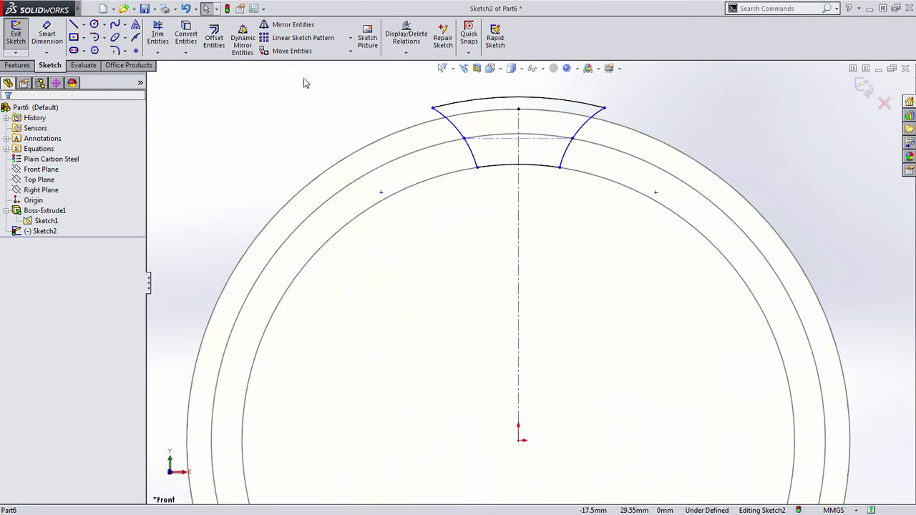
# Draw a centerline from the origin to the lower endpoint of the left flank arc
pyautogui.press('s')
pyautogui.click(380, 87)
pyautogui.click(371, 108)
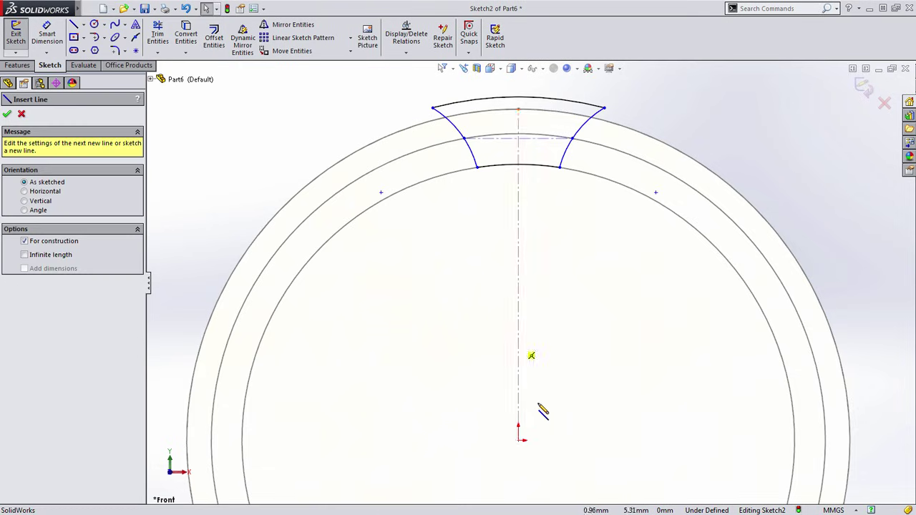
pyautogui.click(518, 440)
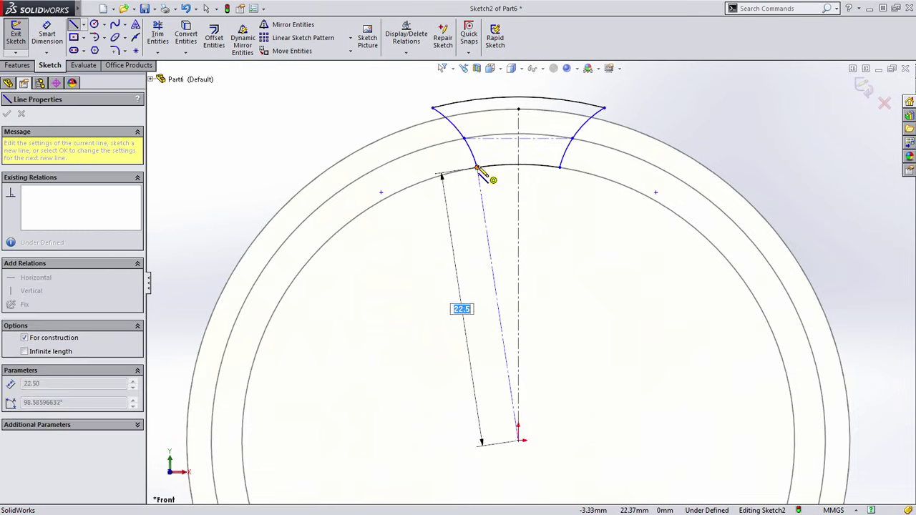
pyautogui.click(477, 166)
pyautogui.press('Escape')
pyautogui.scroll(-3, 501, 181)
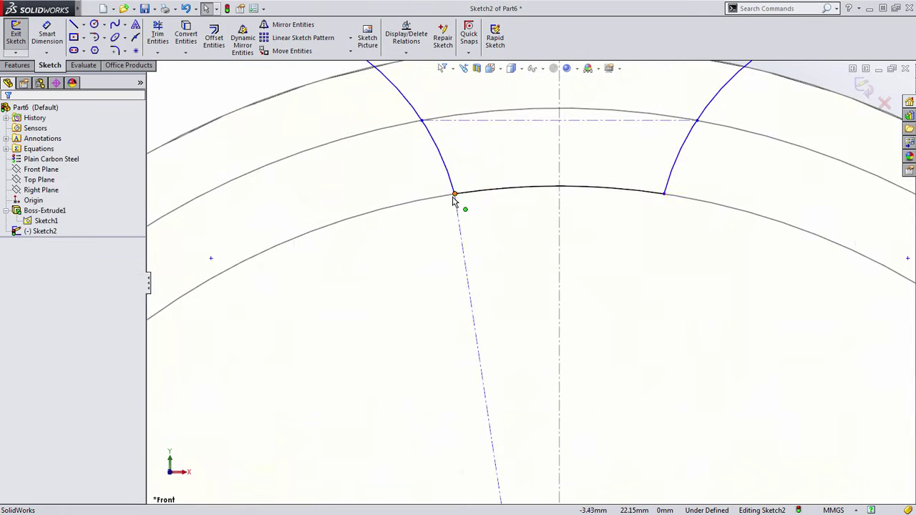
# Make the left flank arc tangent to the centerline running from the origin to its lower endpoint
pyautogui.click(464, 193)
pyautogui.scroll(-2, 484, 188)
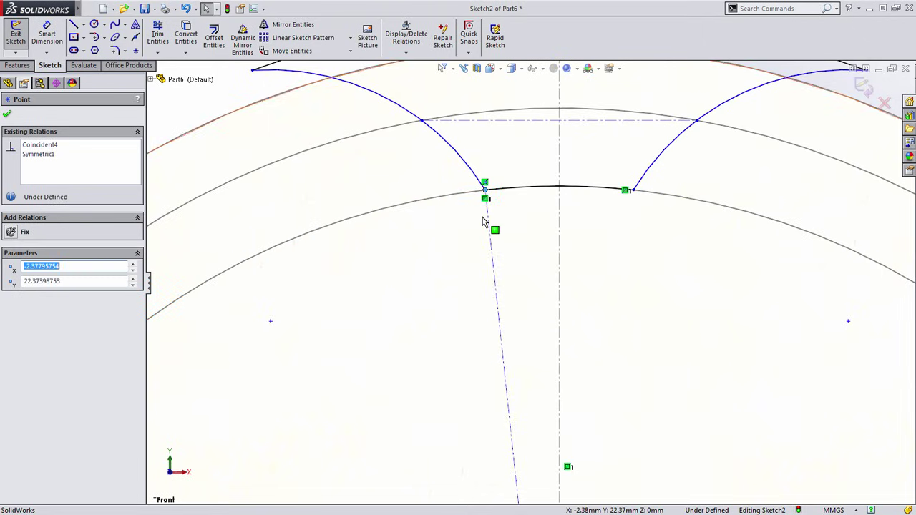
pyautogui.click(492, 227)
pyautogui.keyDown('ctrl'); pyautogui.click(469, 172); pyautogui.keyUp('ctrl')
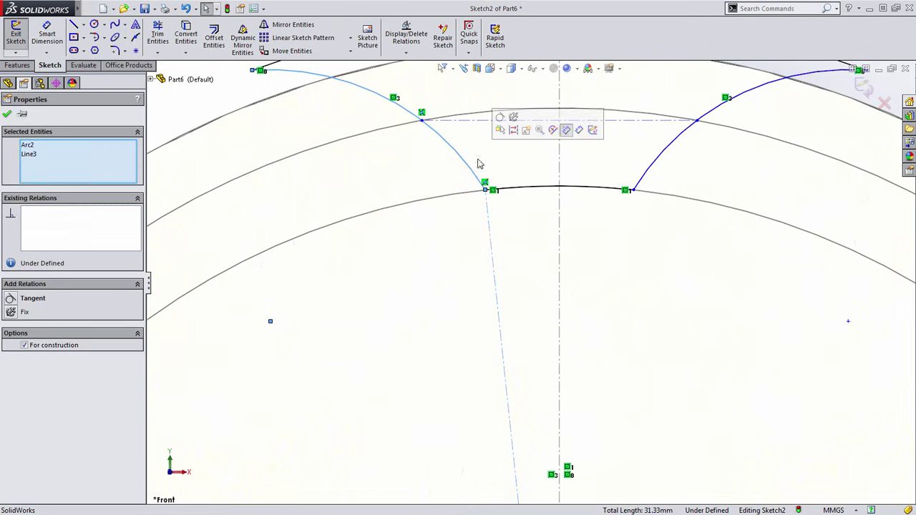
pyautogui.click(505, 122)
pyautogui.click(512, 232)
pyautogui.scroll(5, 511, 233)
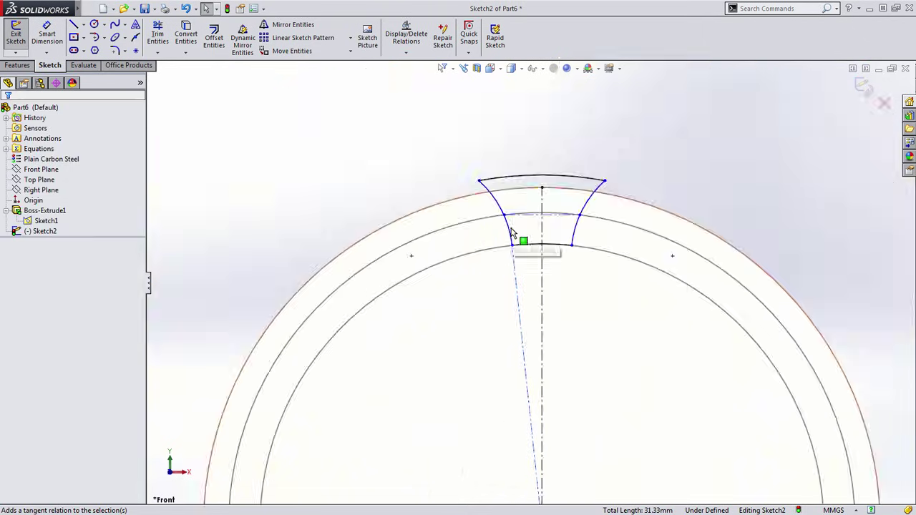
# Draw a slanted centerline from the vertical centerline below the gap up to the top closing arc, near the left flank
pyautogui.keyDown('ctrl'); pyautogui.moveTo(580, 307); pyautogui.dragTo(522, 284, button='middle'); pyautogui.keyUp('ctrl')
pyautogui.scroll(-4, 490, 194)
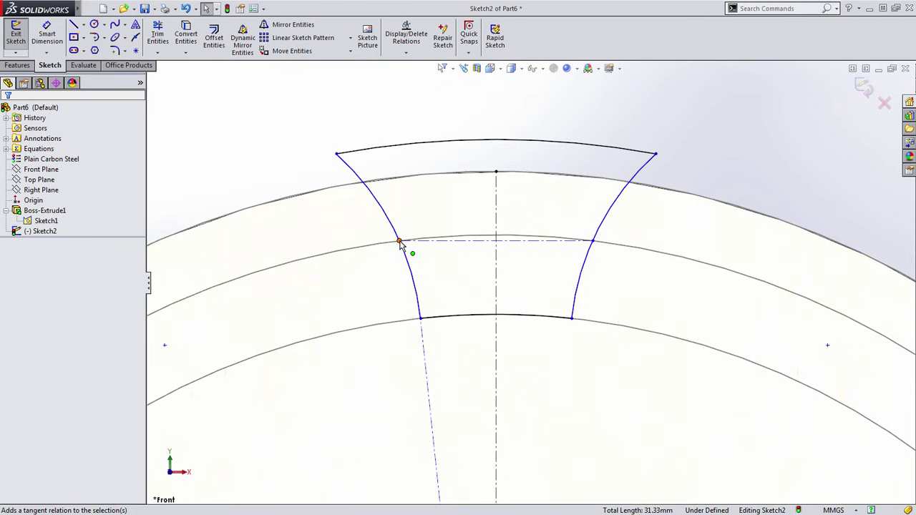
pyautogui.press('s')
pyautogui.click(491, 212)
pyautogui.click(512, 239)
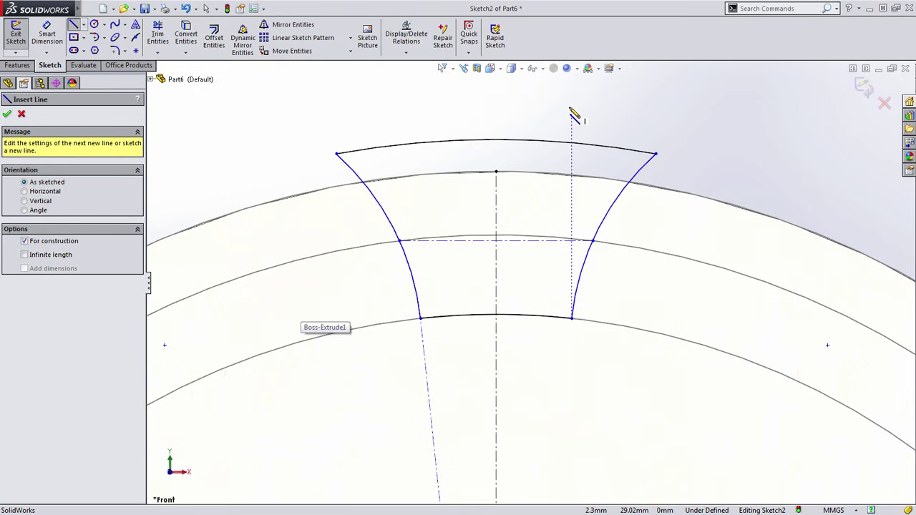
pyautogui.click(496, 447)
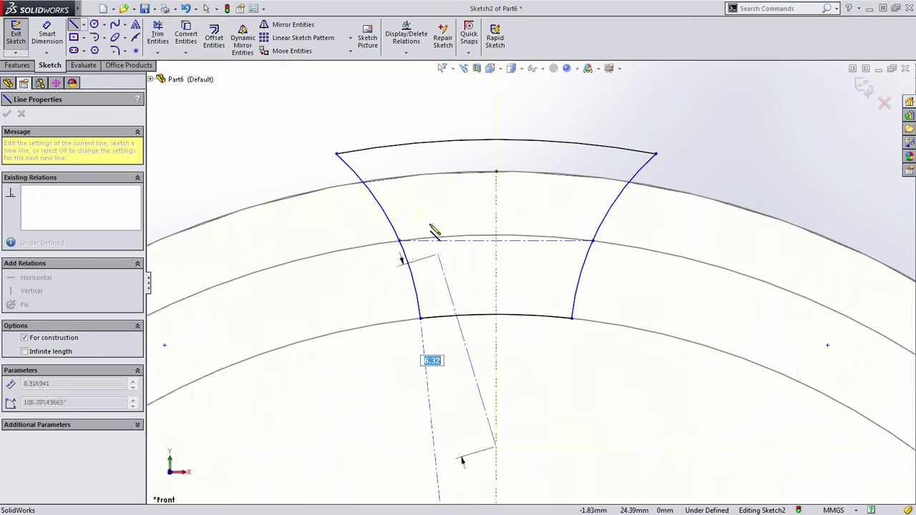
pyautogui.click(392, 147)
pyautogui.press('Escape')
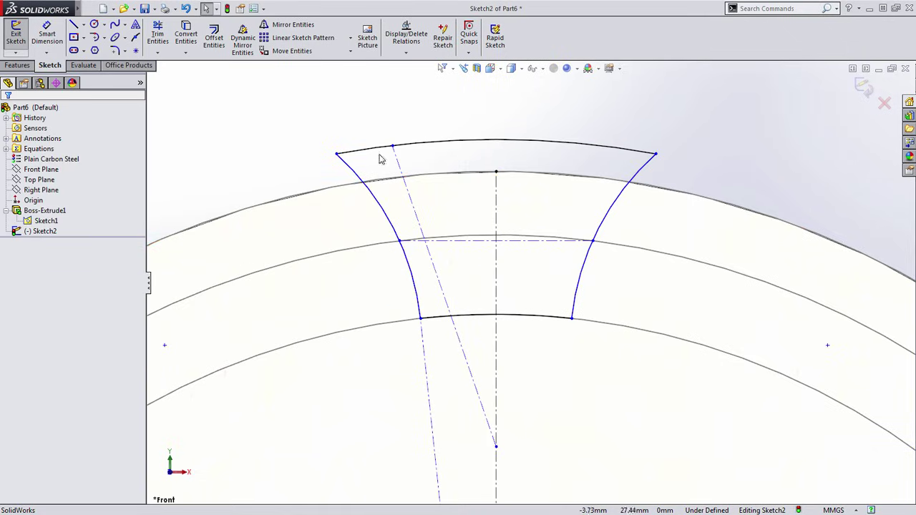
# Make the slanted centerline tangent to the left flank arc
pyautogui.click(415, 219)
pyautogui.keyDown('ctrl'); pyautogui.click(399, 231); pyautogui.keyUp('ctrl')
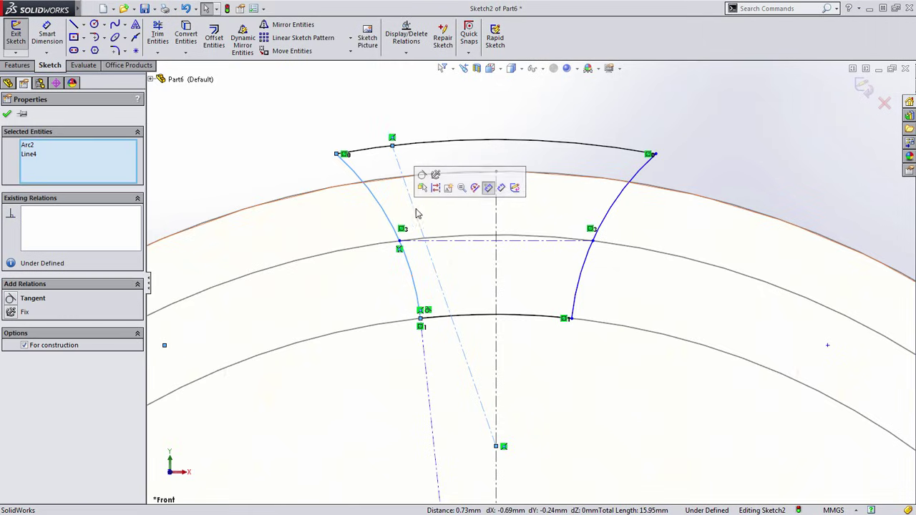
pyautogui.click(429, 184)
pyautogui.click(443, 228)
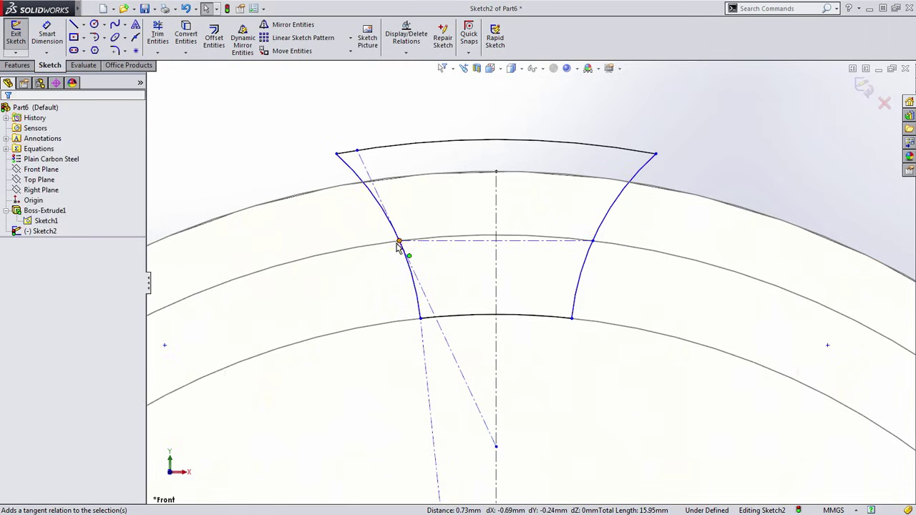
# Make the left endpoint of the horizontal centerline coincident with the slanted centerline
pyautogui.click(399, 242)
pyautogui.keyDown('ctrl'); pyautogui.click(448, 344); pyautogui.keyUp('ctrl')
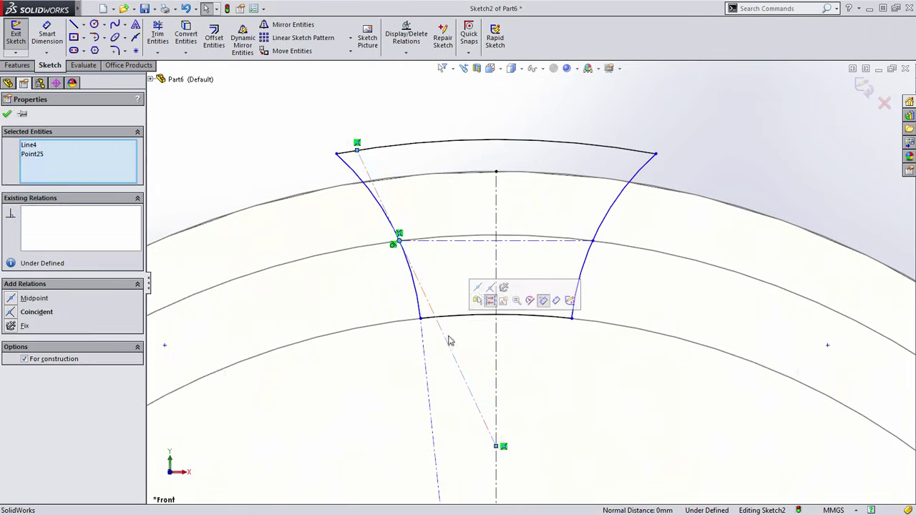
pyautogui.click(490, 293)
pyautogui.click(481, 338)
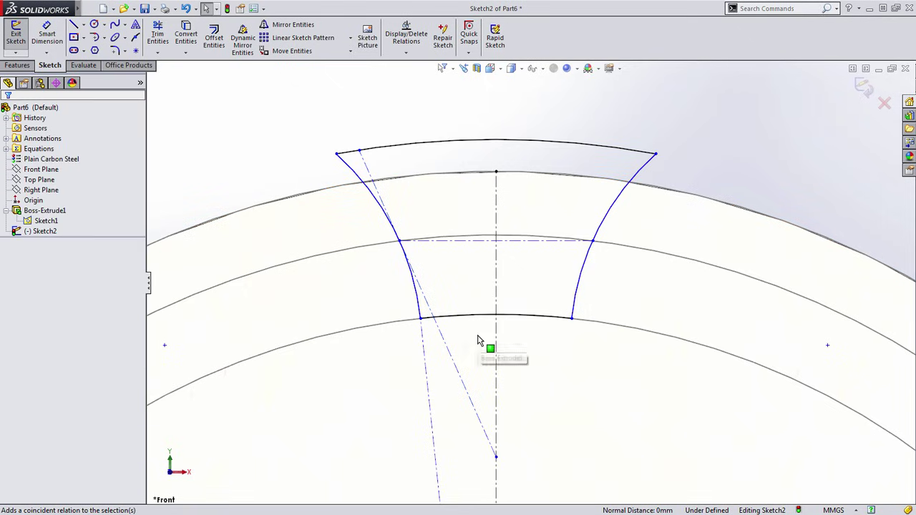
# Dimension the angle between the vertical centerline and the slanted centerline tangent to the left flank at 20 degrees
pyautogui.click(495, 293)
pyautogui.click(498, 282)
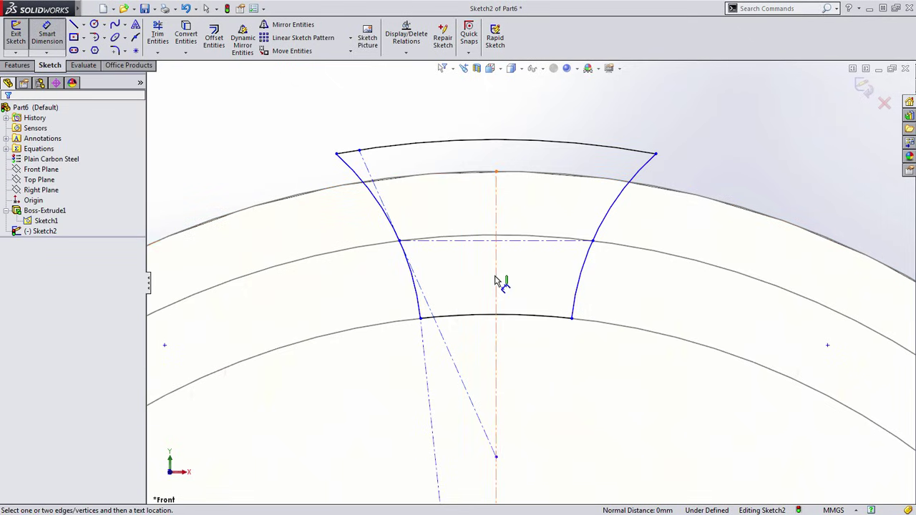
pyautogui.click(434, 313)
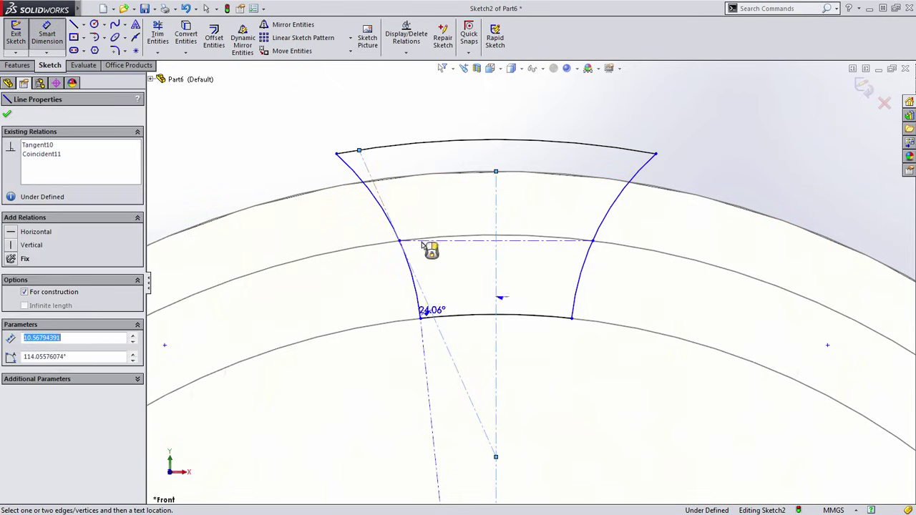
pyautogui.click(394, 107)
pyautogui.write('20')
pyautogui.press('Return')
pyautogui.press('Escape')
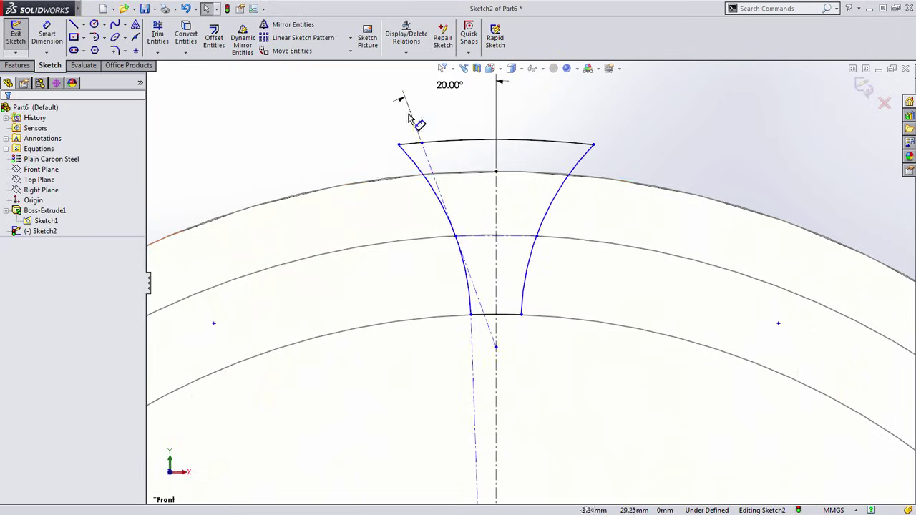
pyautogui.scroll(2, 497, 288)
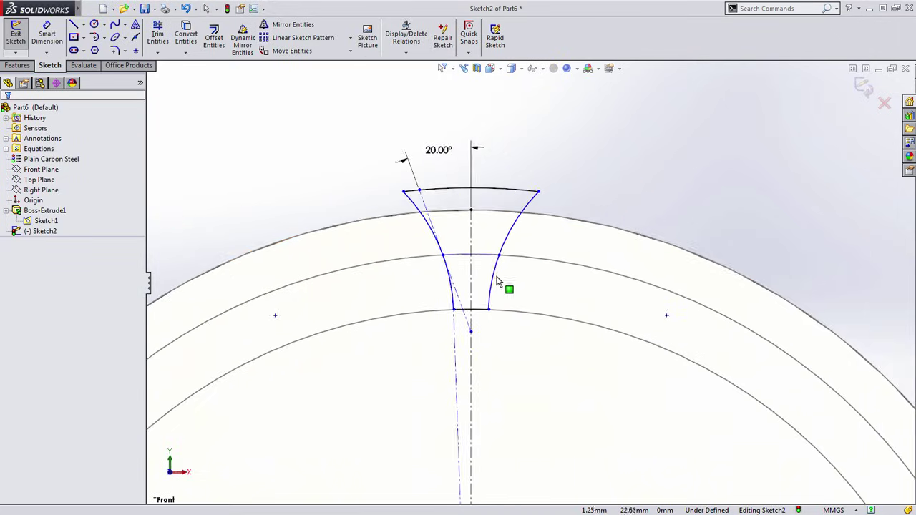
pyautogui.scroll(-1, 499, 277)
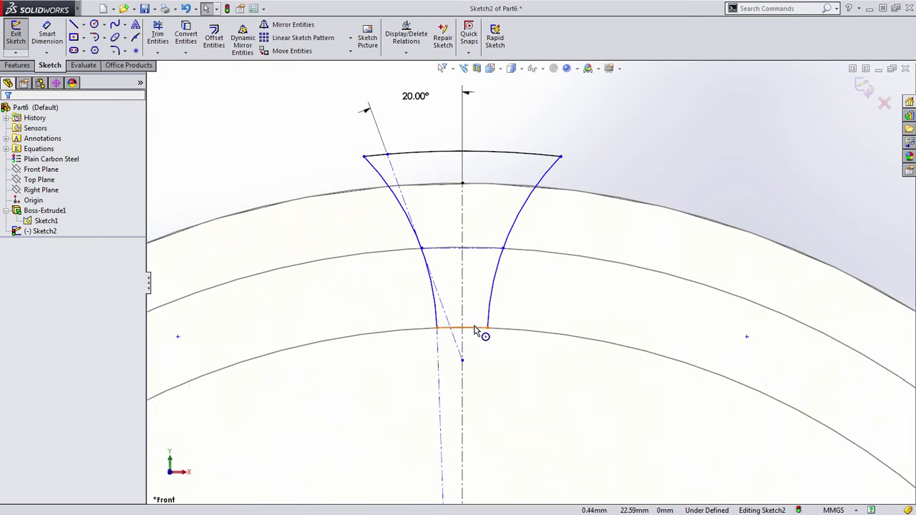
pyautogui.moveTo(487, 329)
pyautogui.mouseDown()
pyautogui.moveTo(560, 358)
pyautogui.moveTo(481, 345)
pyautogui.moveTo(608, 371)
pyautogui.moveTo(478, 336)
pyautogui.moveTo(600, 367)
pyautogui.moveTo(492, 337)
pyautogui.mouseUp()
pyautogui.scroll(3, 548, 368)
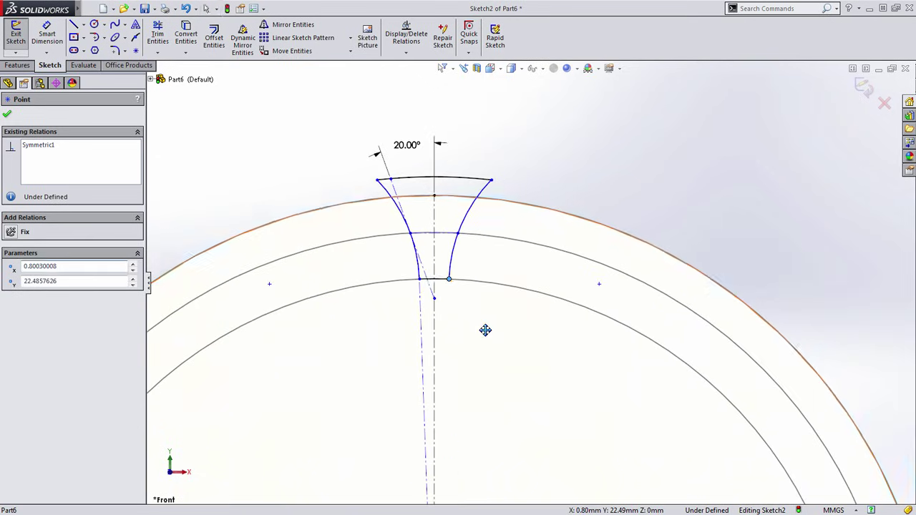
pyautogui.click(486, 331)
pyautogui.scroll(2, 489, 346)
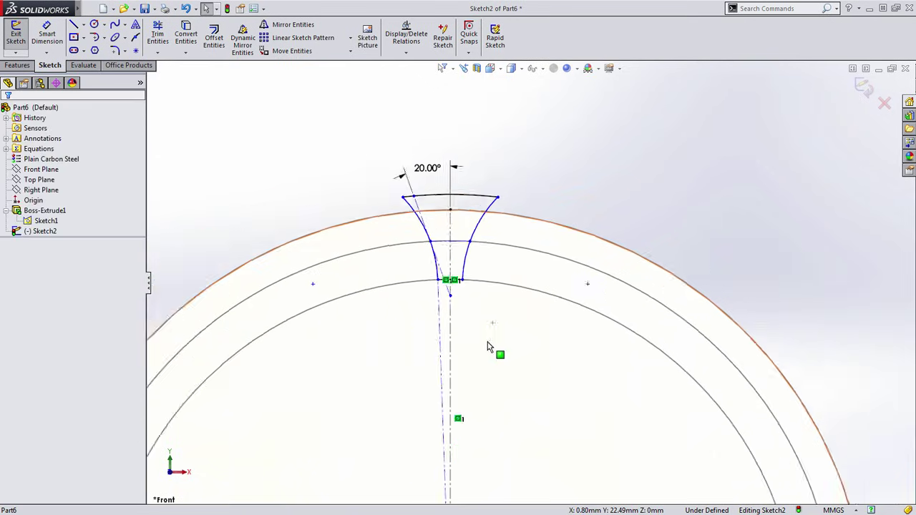
# Draw a centerline about 27 mm long from the origin up to the outer circle, just right of the tooth gap
pyautogui.moveTo(489, 385)
pyautogui.keyDown('ctrl'); pyautogui.mouseDown(button='middle')
pyautogui.moveTo(435, 327)
pyautogui.moveTo(468, 299)
pyautogui.mouseUp(button='middle'); pyautogui.keyUp('ctrl')
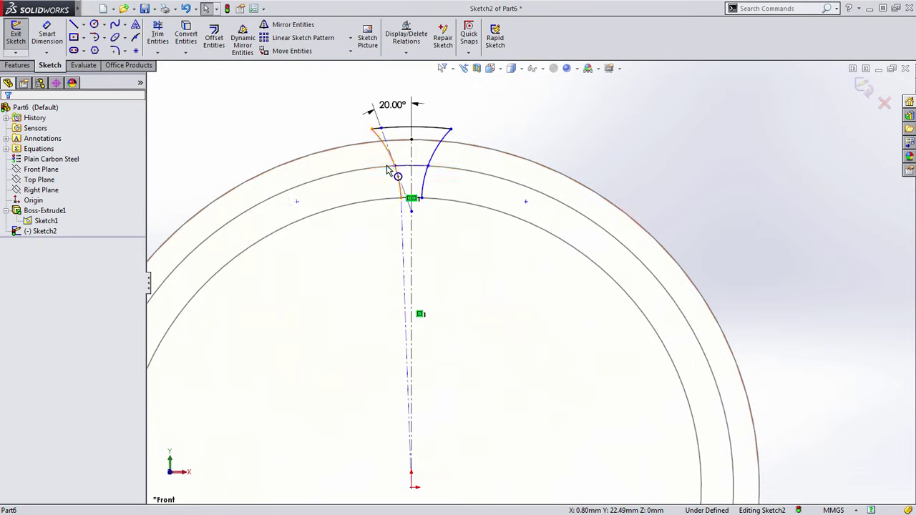
pyautogui.press('s')
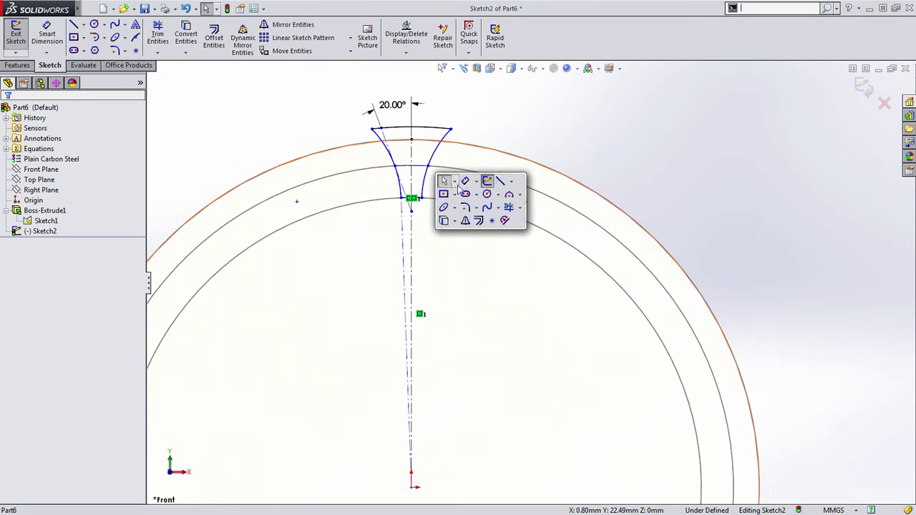
pyautogui.click(511, 181)
pyautogui.click(543, 207)
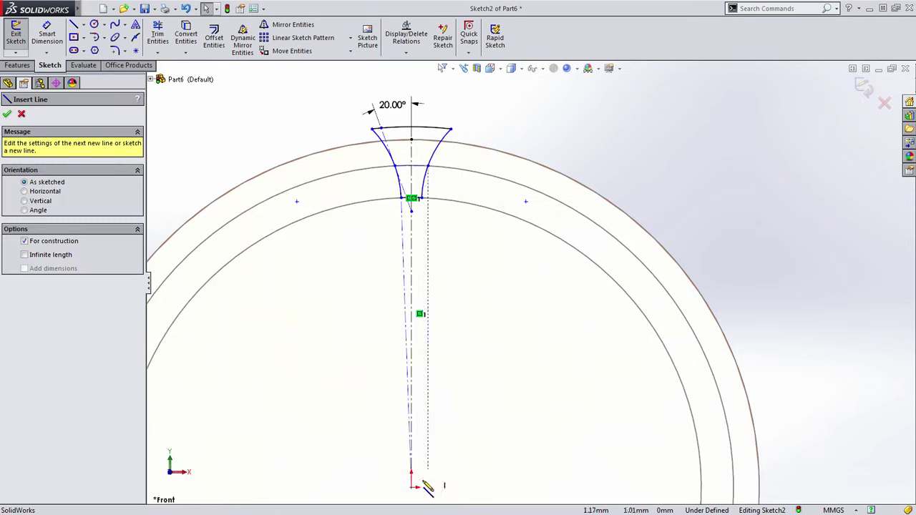
pyautogui.click(411, 487)
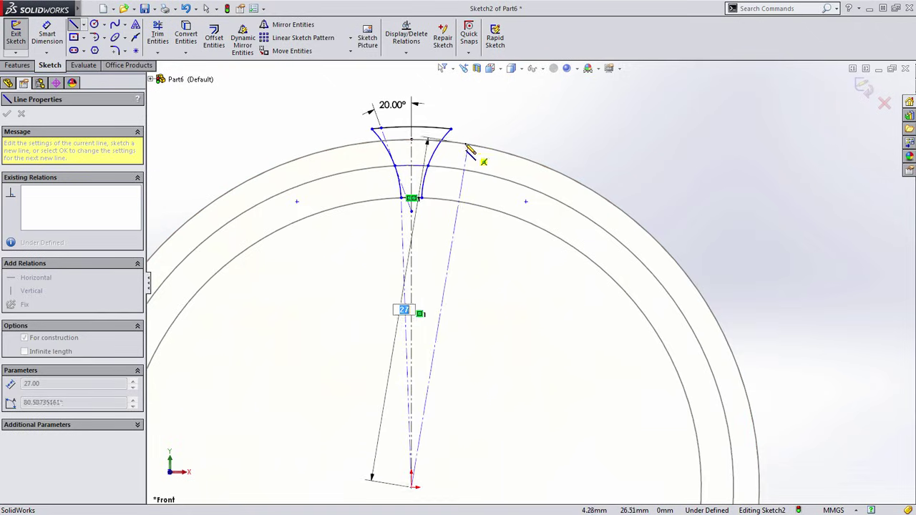
pyautogui.click(466, 146)
pyautogui.press('Escape')
# Add an angle dimension between the vertical centerline and the centerline running from the origin to the right of the gap
pyautogui.scroll(-3, 438, 169)
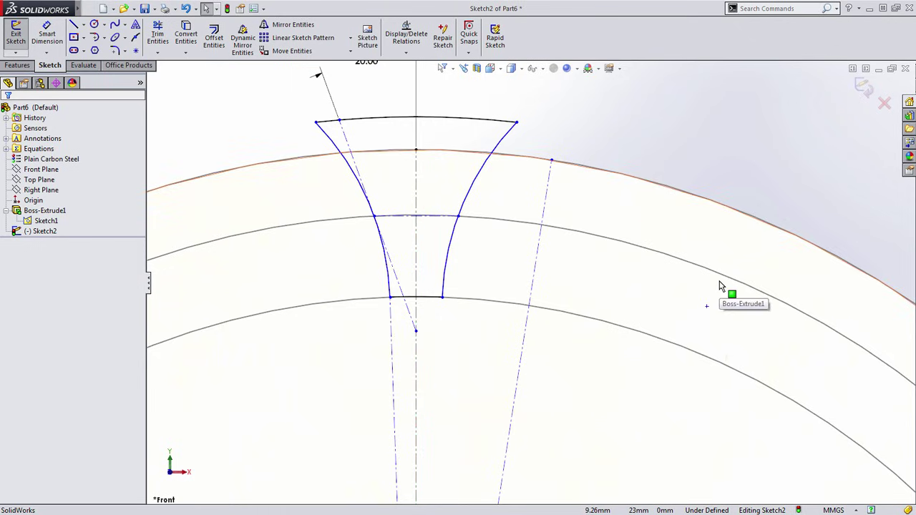
pyautogui.keyDown('ctrl'); pyautogui.moveTo(647, 251); pyautogui.dragTo(646, 259, button='middle'); pyautogui.keyUp('ctrl')
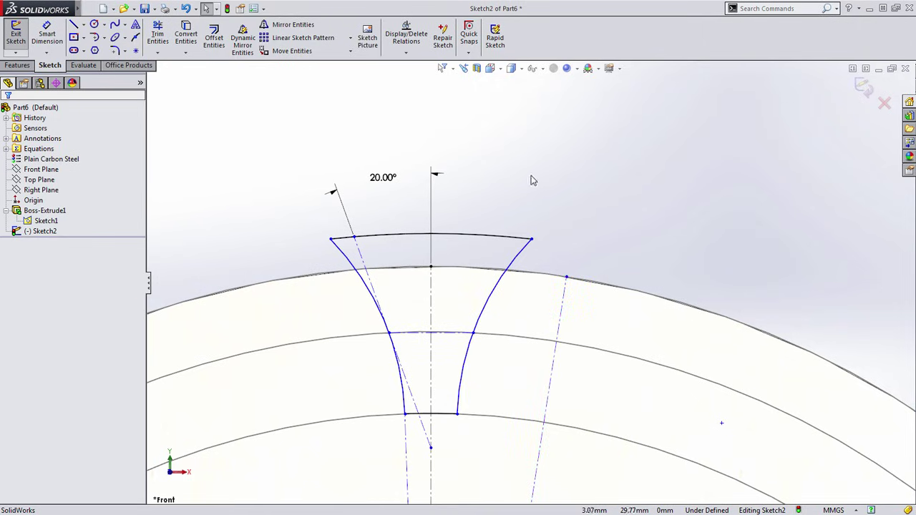
pyautogui.press('s')
pyautogui.click(557, 157)
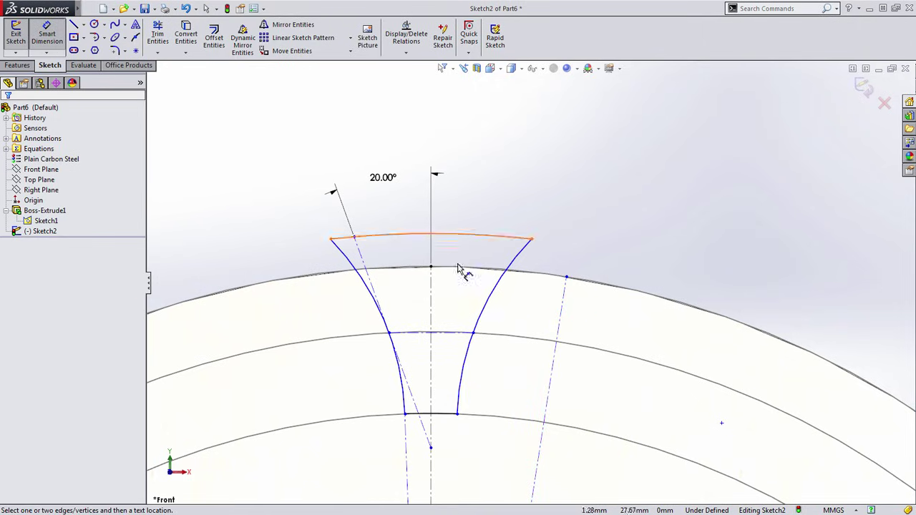
pyautogui.click(433, 292)
pyautogui.click(564, 315)
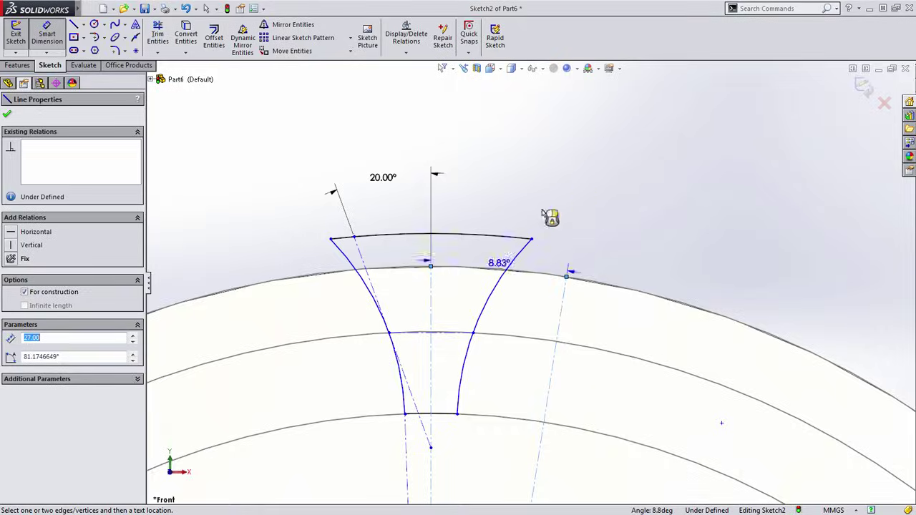
pyautogui.click(536, 138)
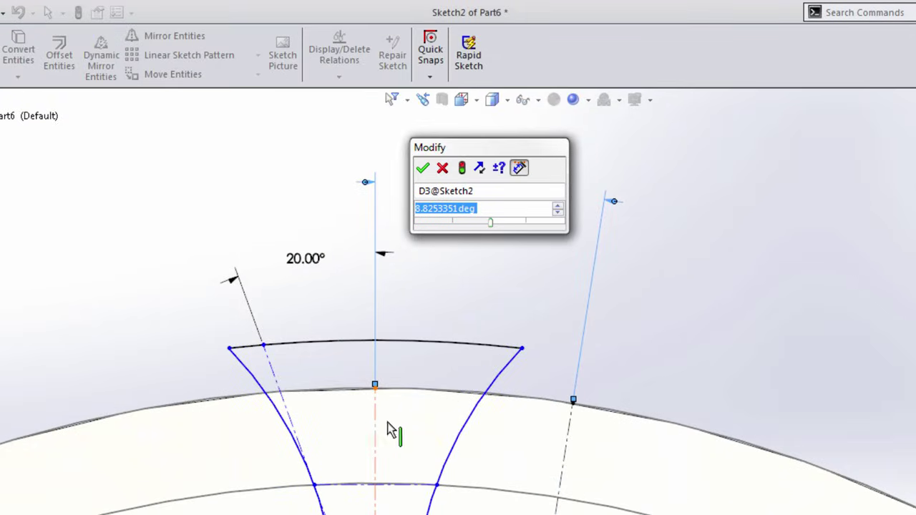
pyautogui.write('3')
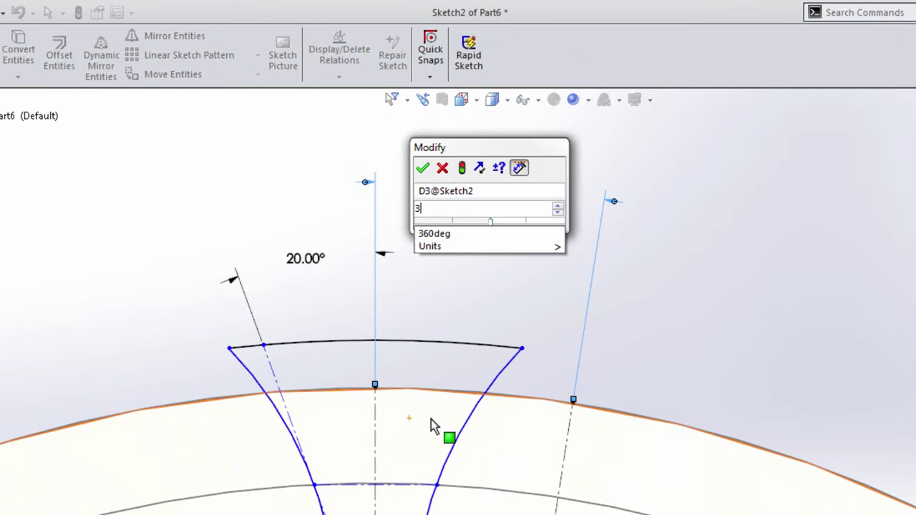
pyautogui.write('60 /')
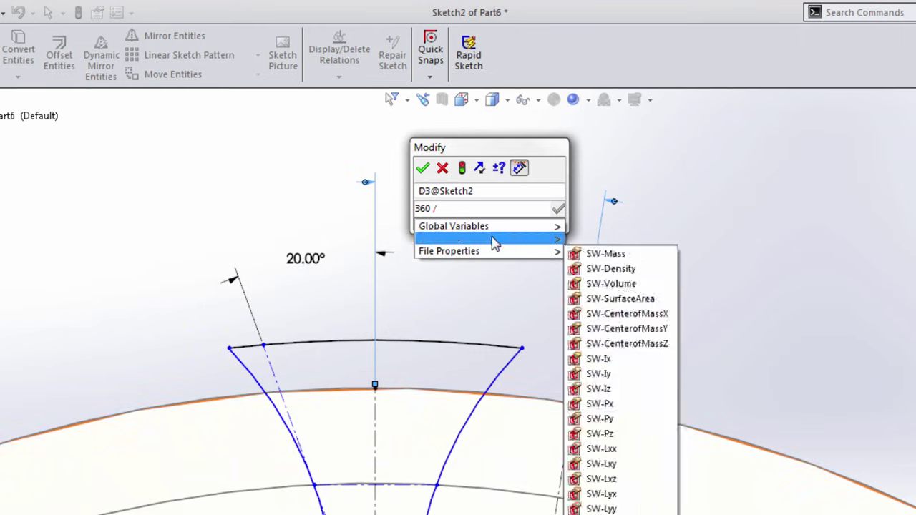
pyautogui.moveTo(501, 227)
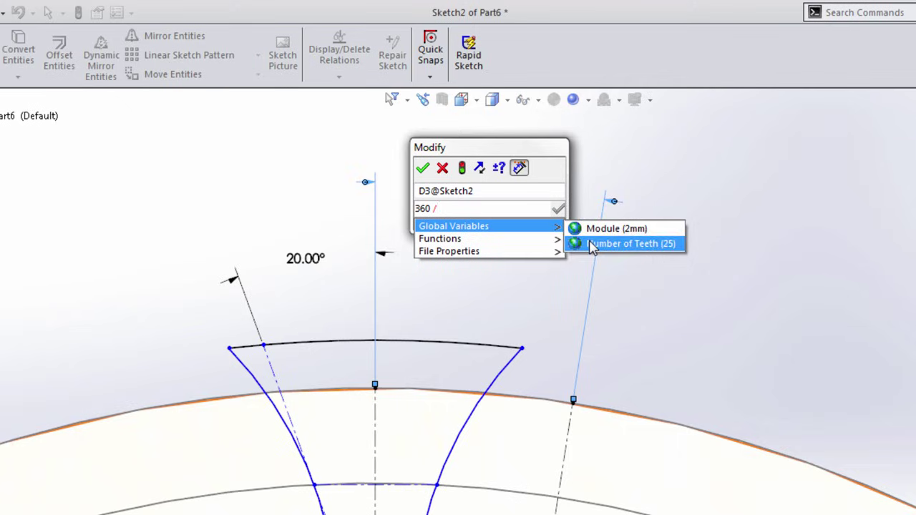
# Set the angle between the vertical and right-hand centerlines to the equation =180 / "Number of Teeth"
pyautogui.moveTo(496, 210); pyautogui.dragTo(373, 208)
pyautogui.write('=')
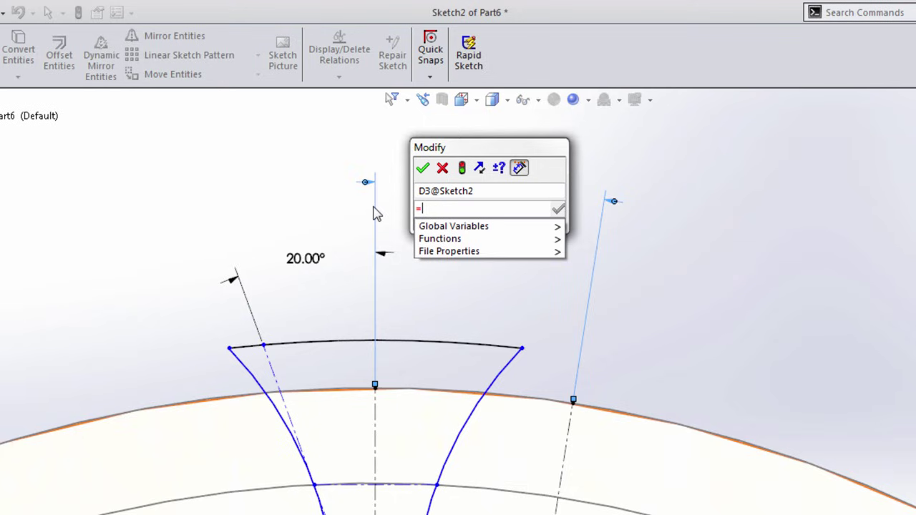
pyautogui.write('180 /')
pyautogui.moveTo(552, 227)
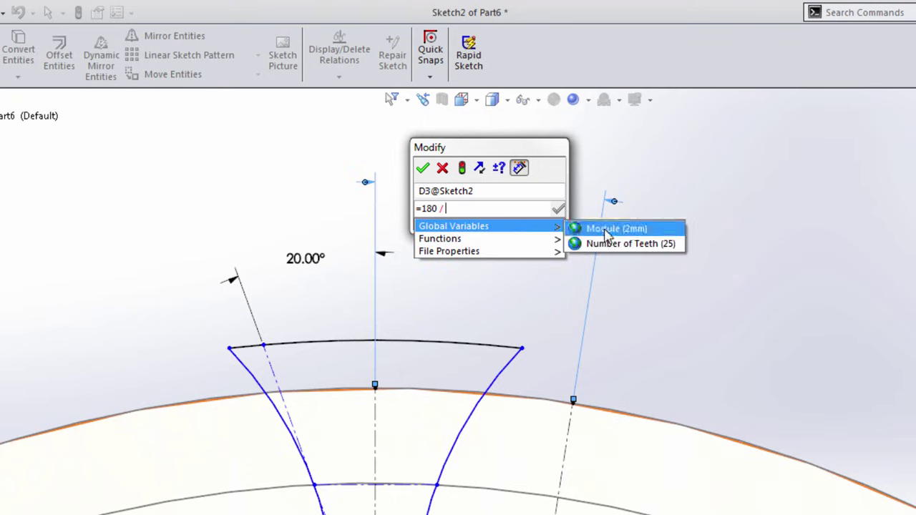
pyautogui.click(612, 243)
pyautogui.click(557, 208)
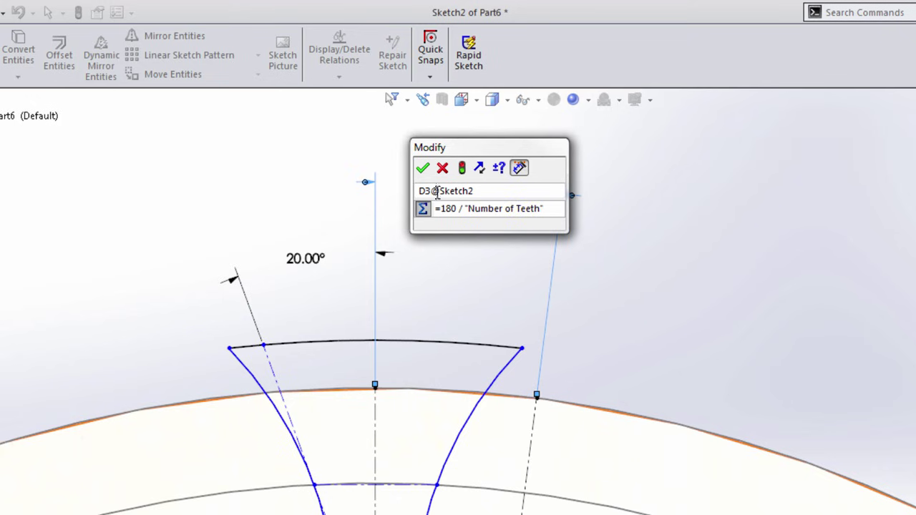
pyautogui.click(443, 145)
pyautogui.press('Escape')
# Draw a centerline about 3.7 mm long from the horizontal centerline's right endpoint, across the right-hand centerline, to the middle circle
pyautogui.scroll(2, 565, 360)
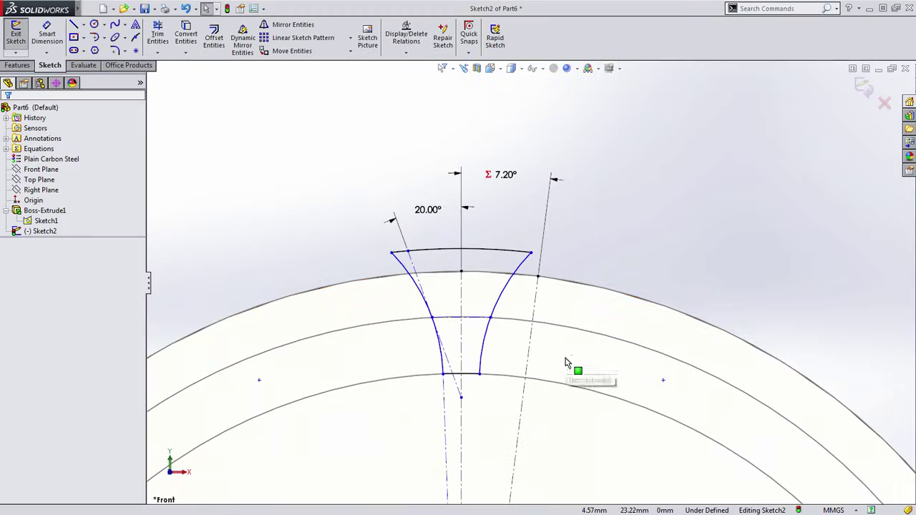
pyautogui.keyDown('ctrl'); pyautogui.moveTo(566, 360); pyautogui.dragTo(574, 318, button='middle'); pyautogui.keyUp('ctrl')
pyautogui.scroll(-2, 528, 304)
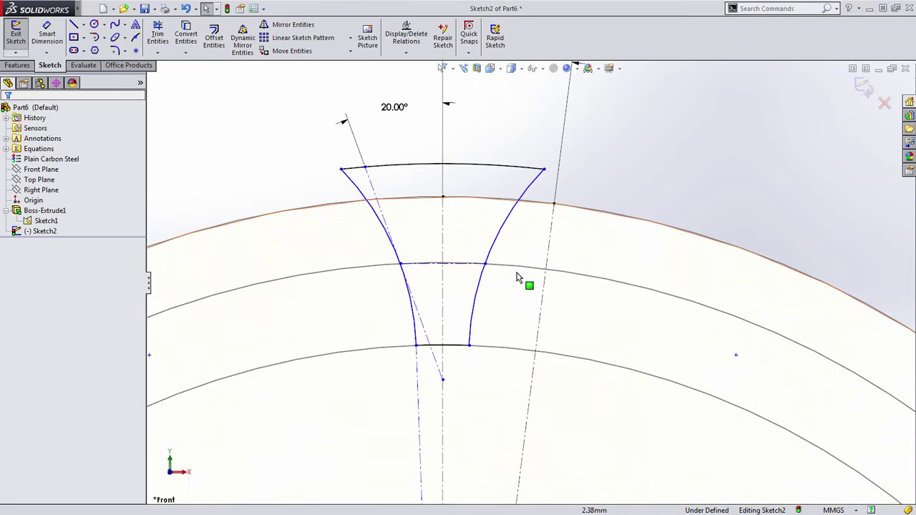
pyautogui.scroll(-1, 513, 275)
pyautogui.scroll(-1, 512, 274)
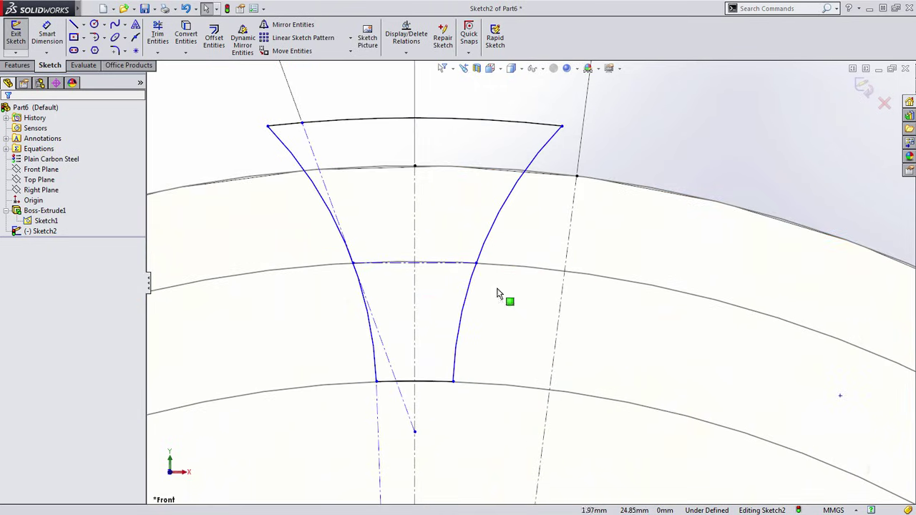
pyautogui.click(423, 272)
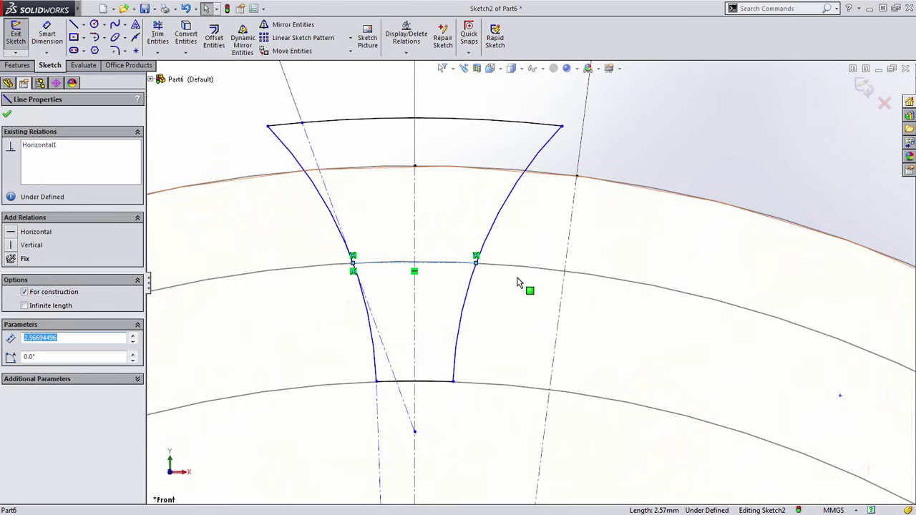
pyautogui.click(522, 250)
pyautogui.press('s')
pyautogui.click(597, 243)
pyautogui.click(607, 270)
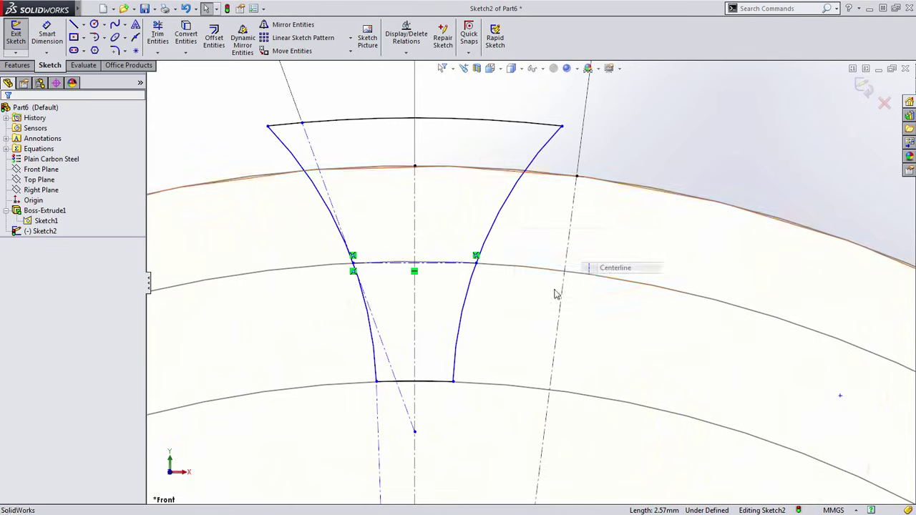
pyautogui.click(477, 263)
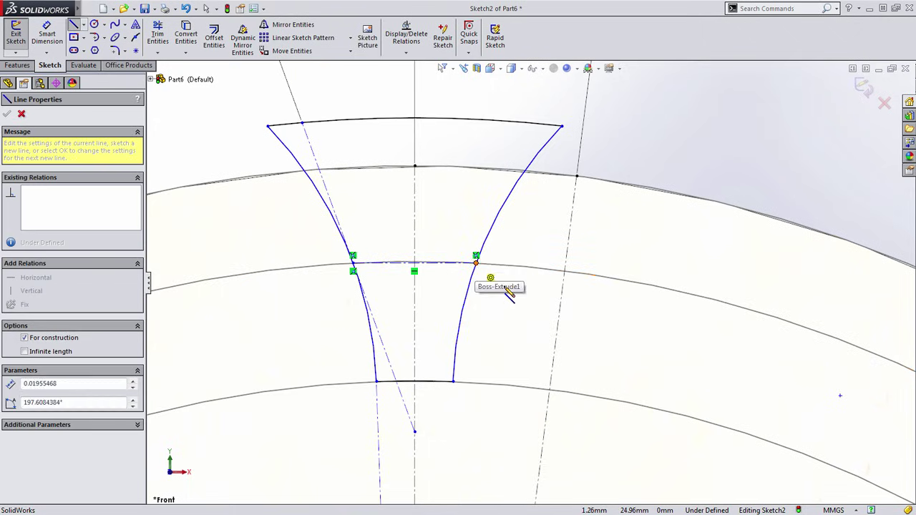
pyautogui.doubleClick(652, 286)
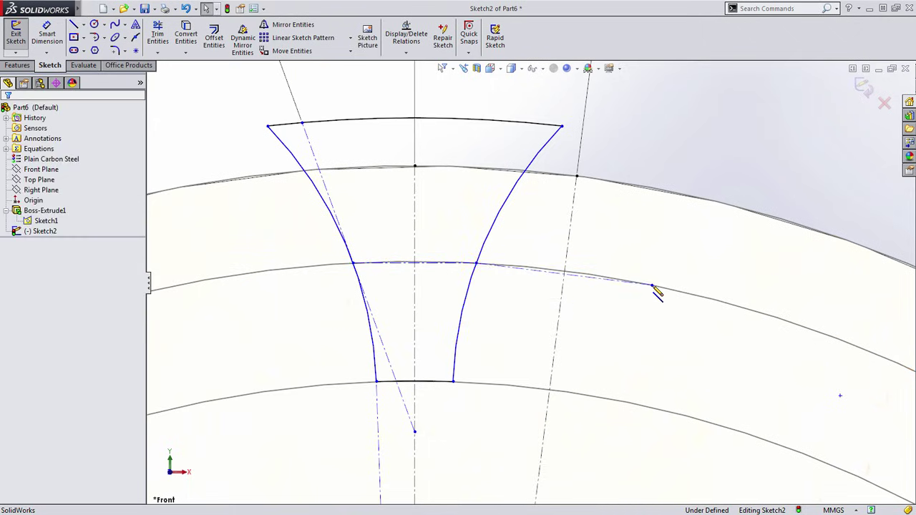
# Make the short centerline to the right of the gap perpendicular to the centerline from the origin that it crosses
pyautogui.click(568, 268)
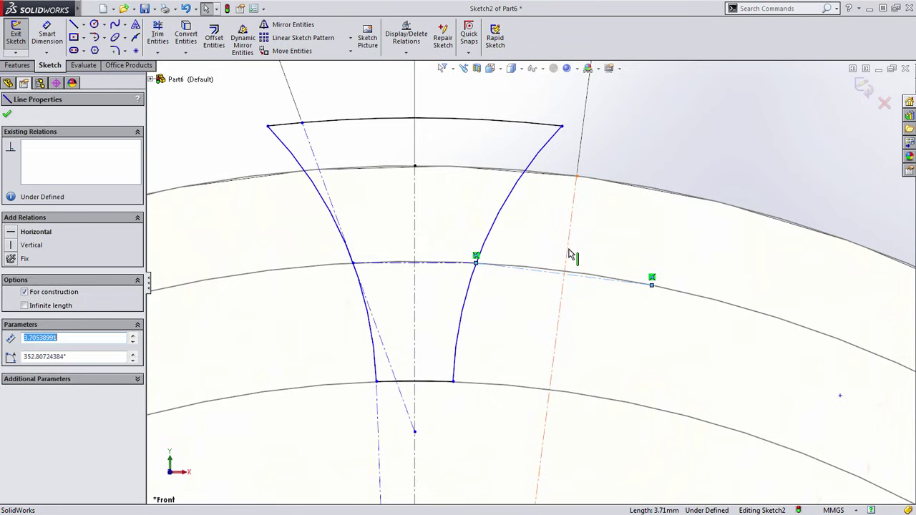
pyautogui.keyDown('ctrl'); pyautogui.click(570, 256); pyautogui.keyUp('ctrl')
pyautogui.click(639, 206)
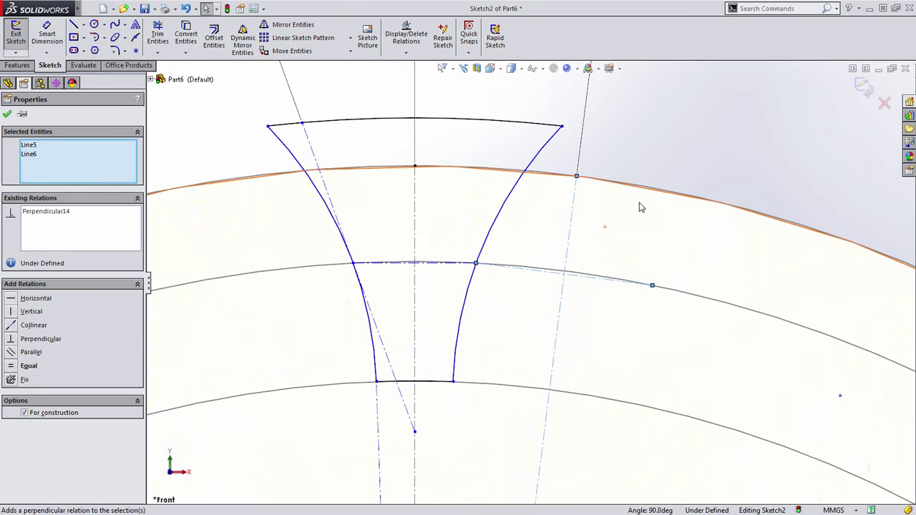
pyautogui.press('Escape')
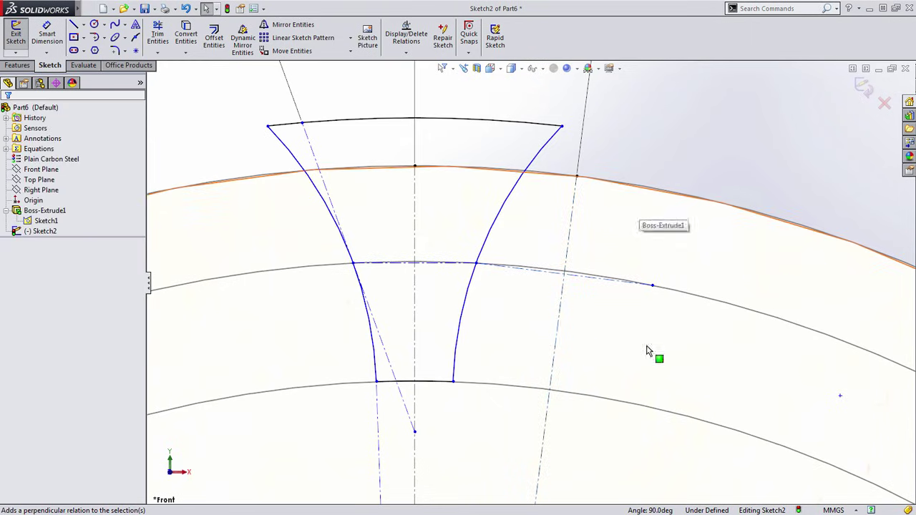
# Make the short centerline beside the gap equal in length to the horizontal centerline across the gap
pyautogui.click(556, 280)
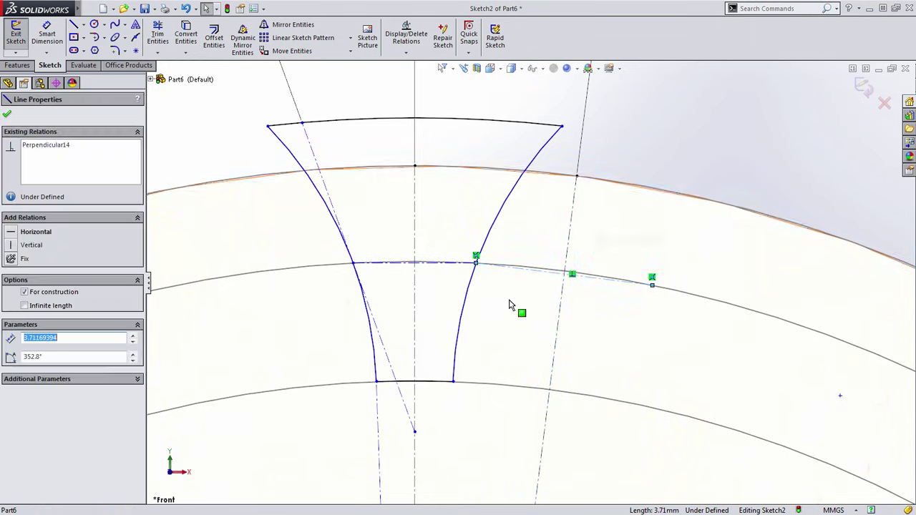
pyautogui.keyDown('ctrl'); pyautogui.click(422, 271); pyautogui.keyUp('ctrl')
pyautogui.click(519, 223)
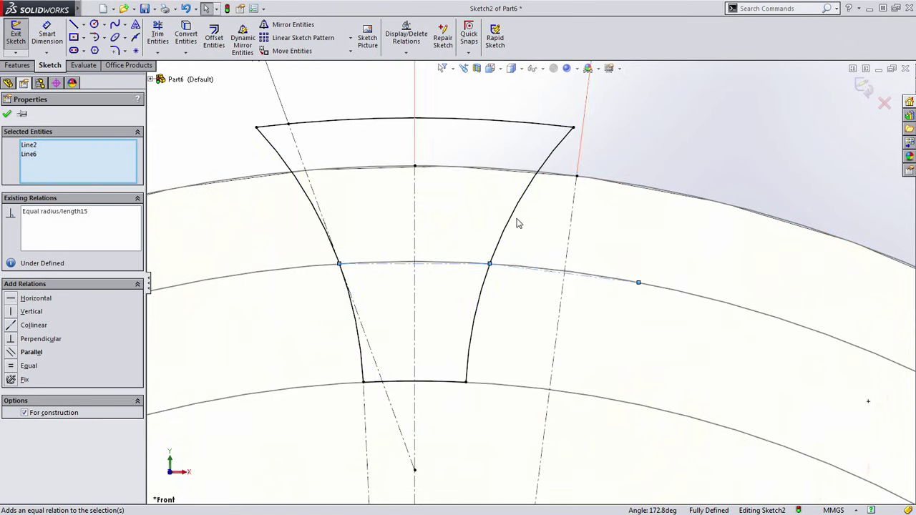
pyautogui.press('Escape')
pyautogui.scroll(5, 503, 317)
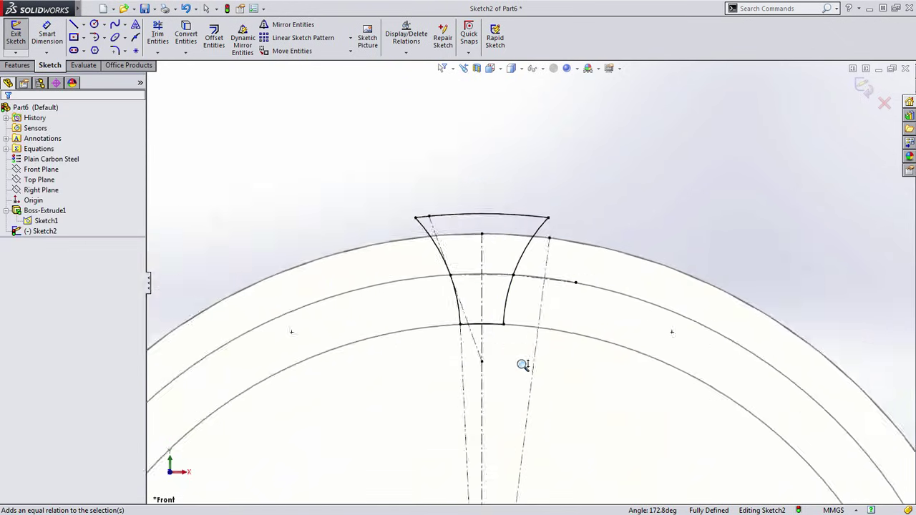
# Switch to an isometric view and hide Sketch1, which holds the blank's circles
pyautogui.scroll(5, 523, 364)
pyautogui.keyDown('ctrl'); pyautogui.moveTo(556, 407); pyautogui.dragTo(567, 270, button='middle'); pyautogui.keyUp('ctrl')
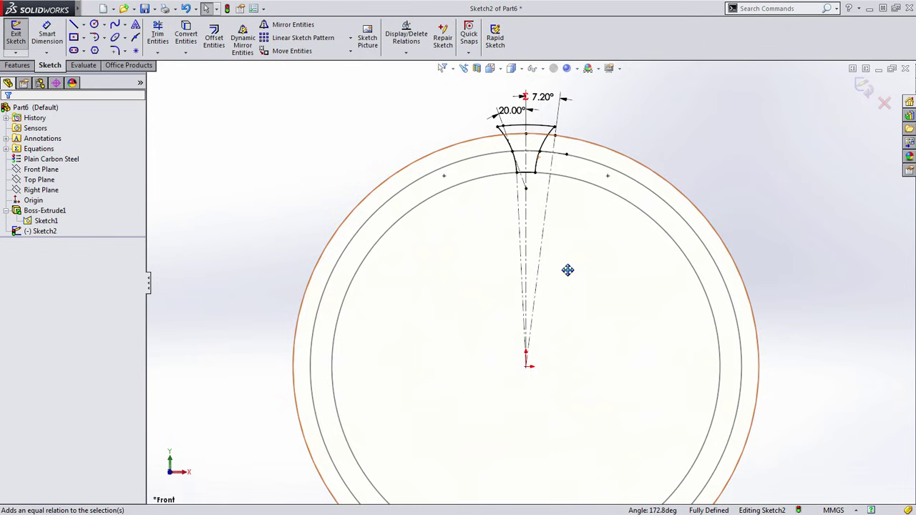
pyautogui.moveTo(785, 158); pyautogui.dragTo(768, 158, button='right')
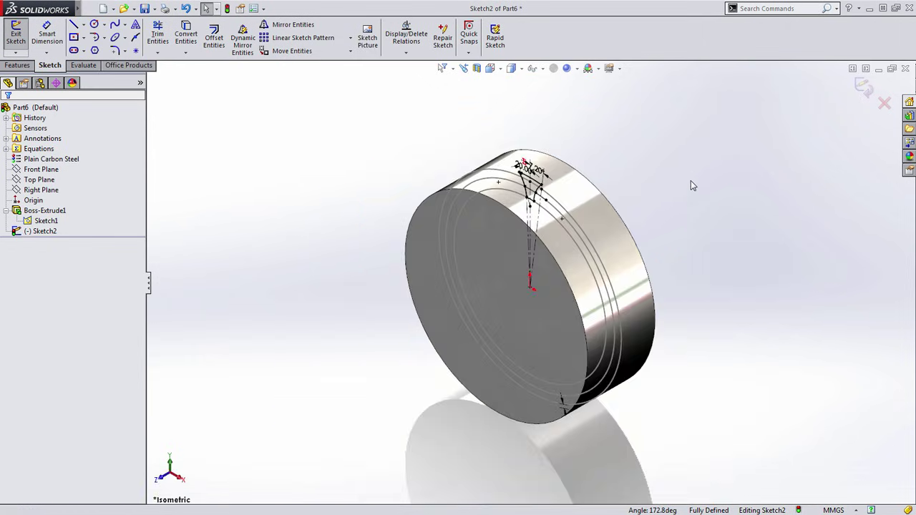
pyautogui.click(44, 221)
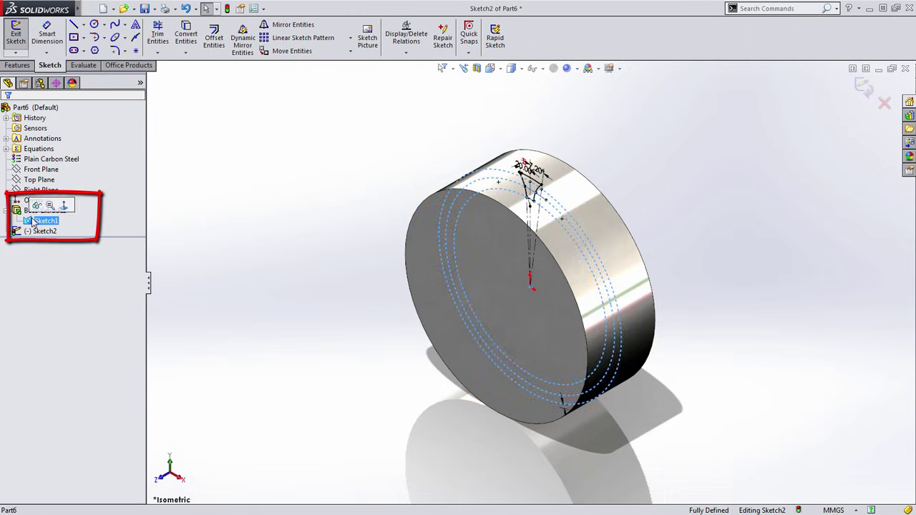
pyautogui.click(32, 204)
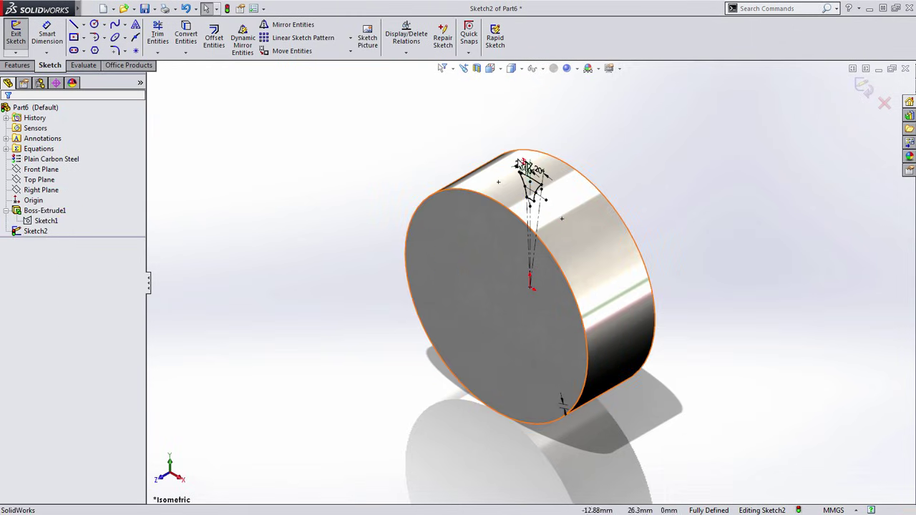
# Exit the tooth gap sketch and cut-extrude it through all in both directions
pyautogui.press('s')
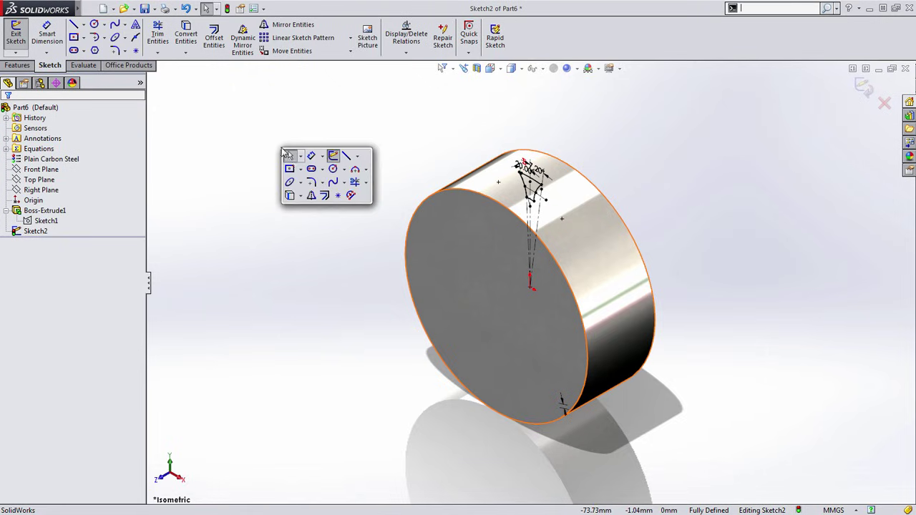
pyautogui.click(333, 156)
pyautogui.press('s')
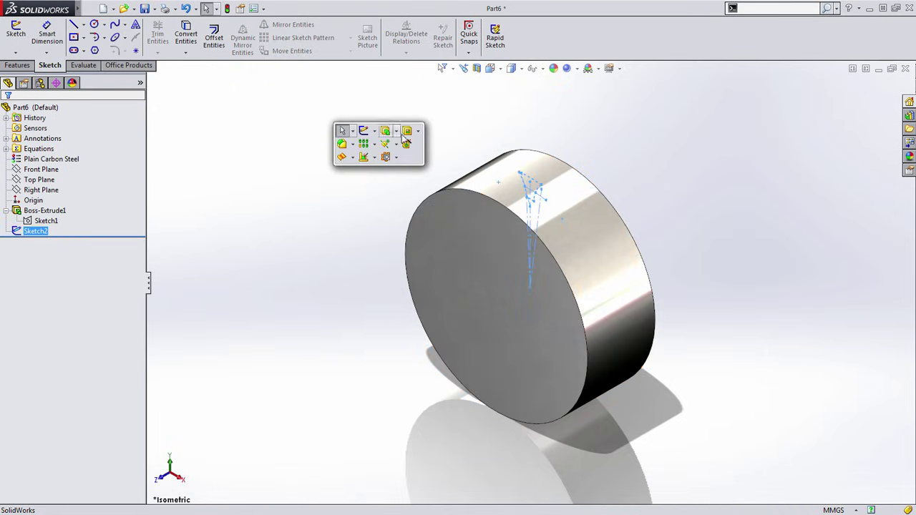
pyautogui.click(406, 131)
pyautogui.rightClick(252, 131)
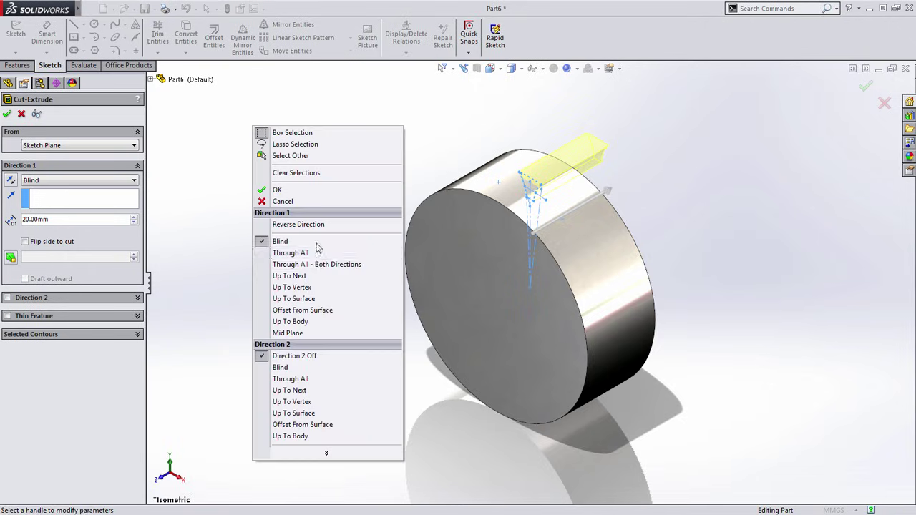
pyautogui.click(316, 263)
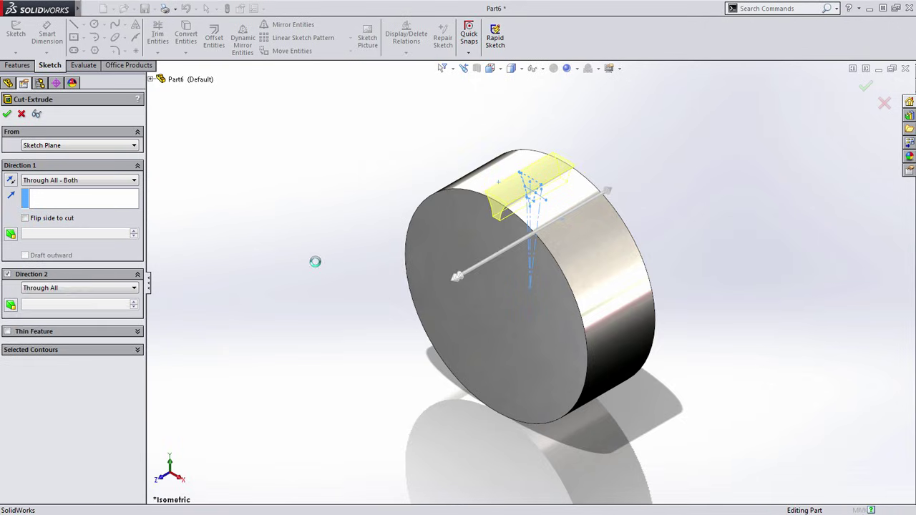
pyautogui.press('Return')
pyautogui.scroll(-5, 520, 223)
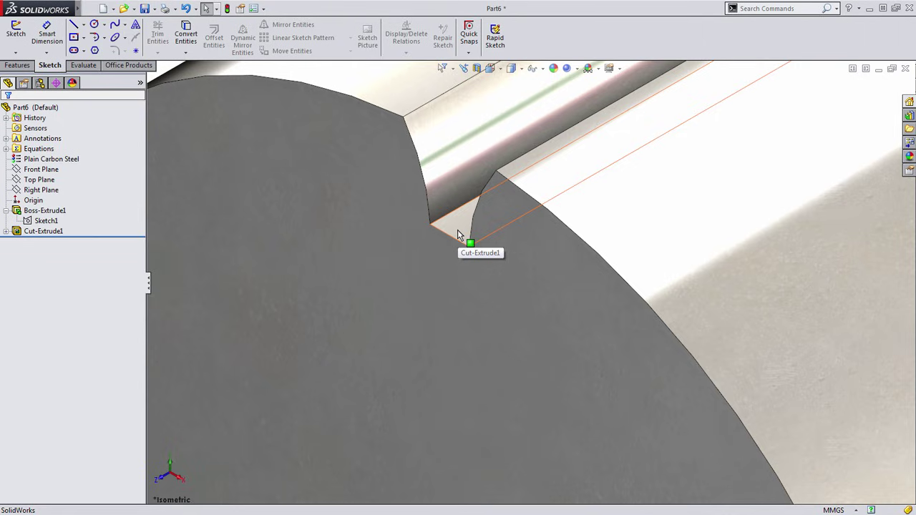
# Fillet the two root edges of the tooth gap with the radius equation =.3 * "Module"
pyautogui.scroll(5, 458, 230)
pyautogui.press('s')
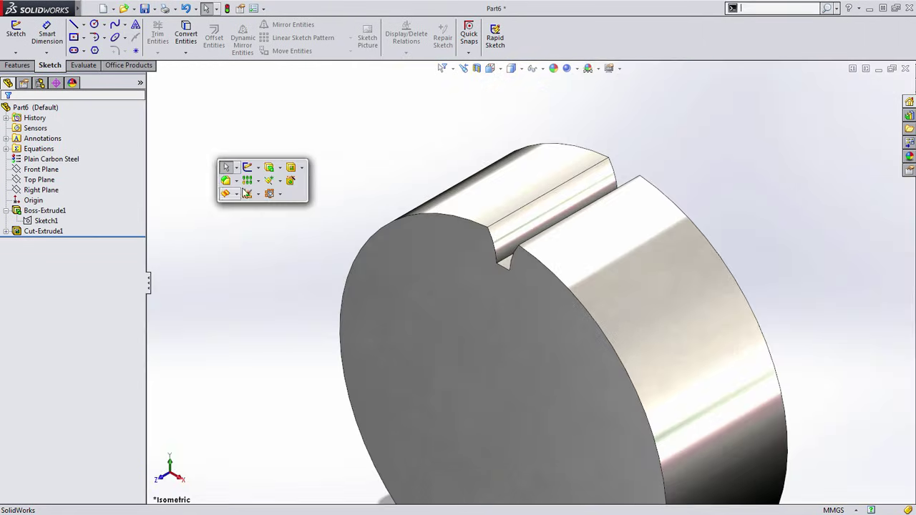
pyautogui.click(226, 181)
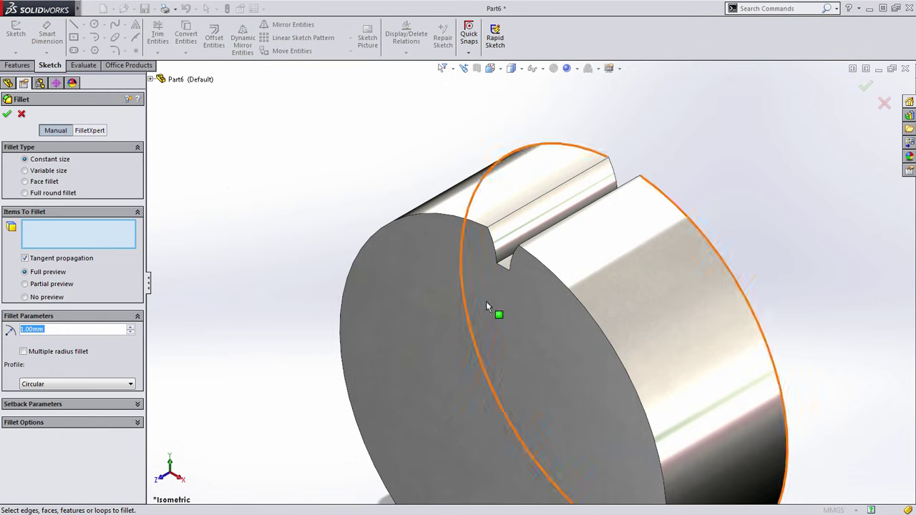
pyautogui.scroll(-5, 495, 290)
pyautogui.click(511, 255)
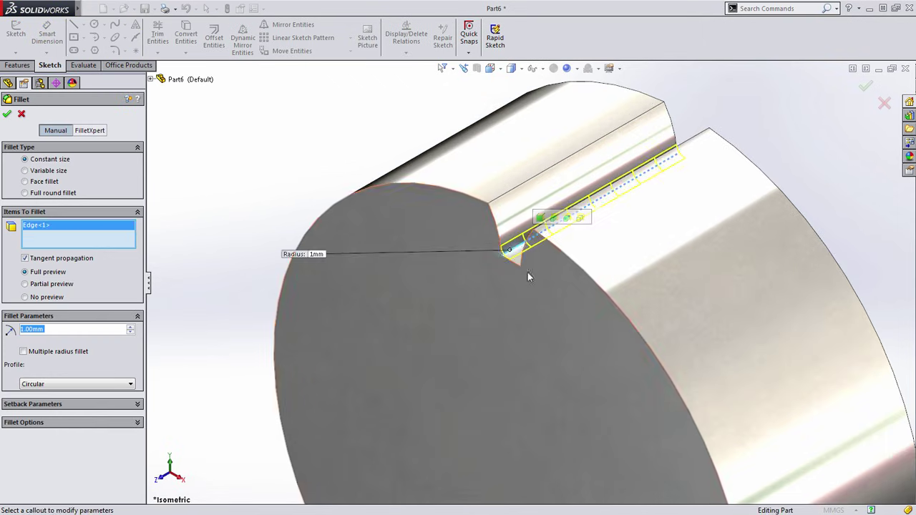
pyautogui.click(533, 262)
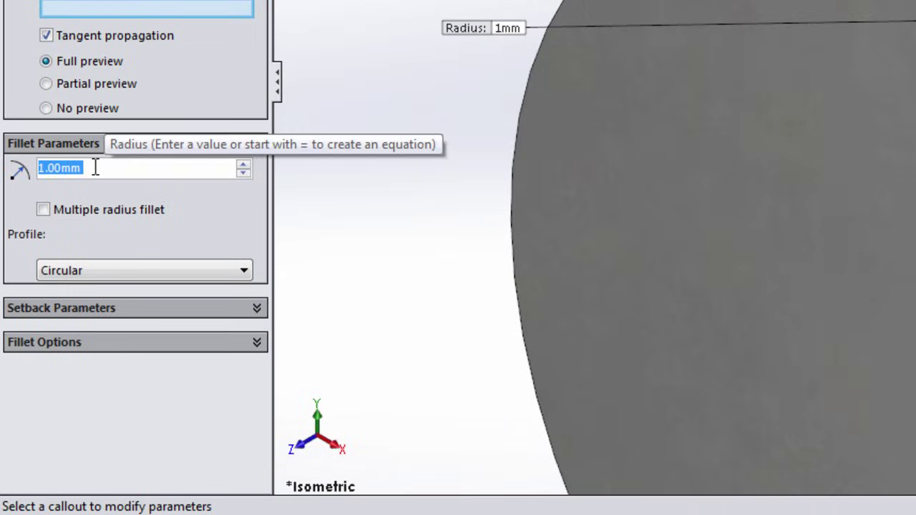
pyautogui.write('=')
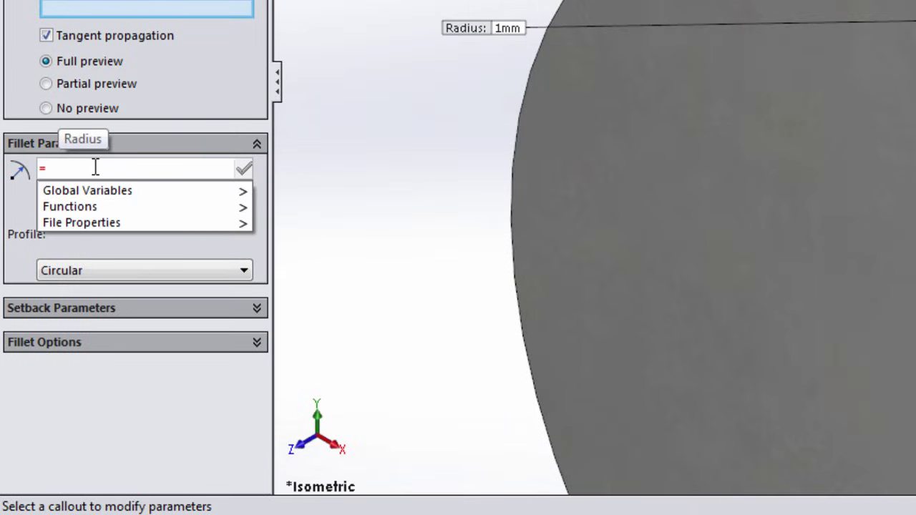
pyautogui.write('.3 * ')
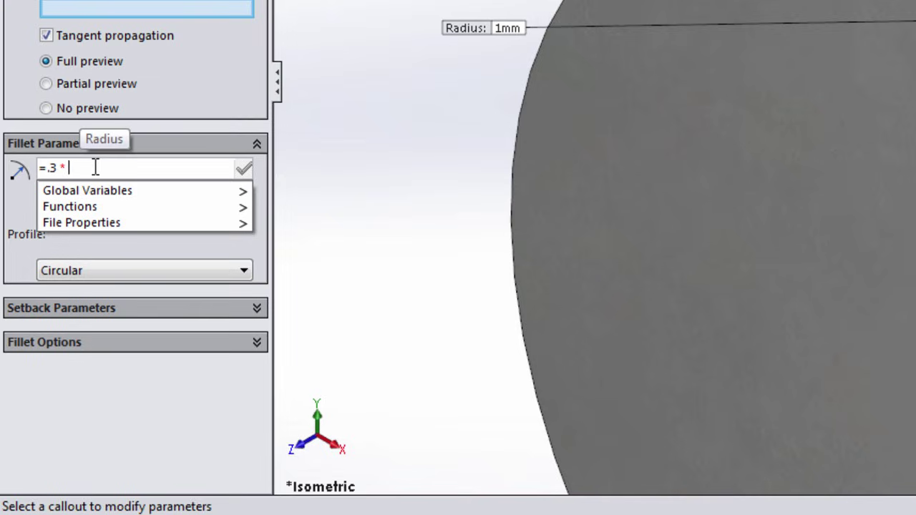
pyautogui.write('mo')
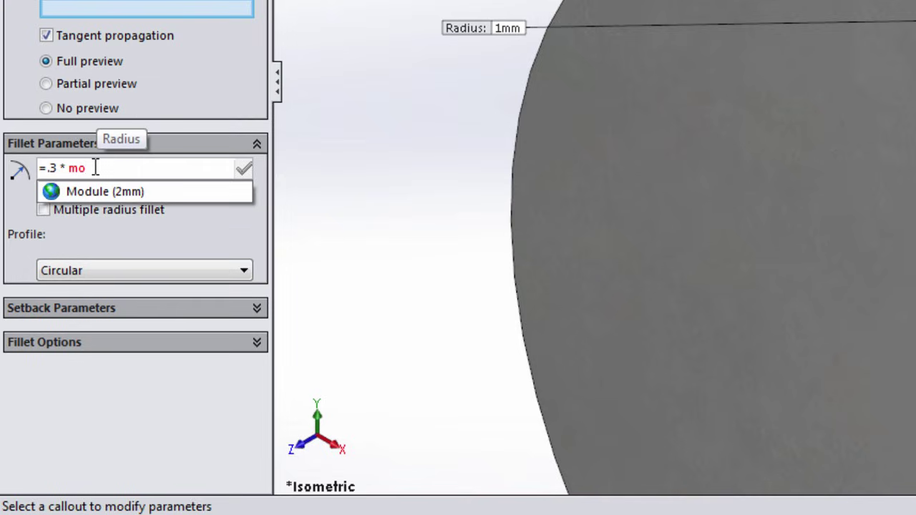
pyautogui.click(82, 190)
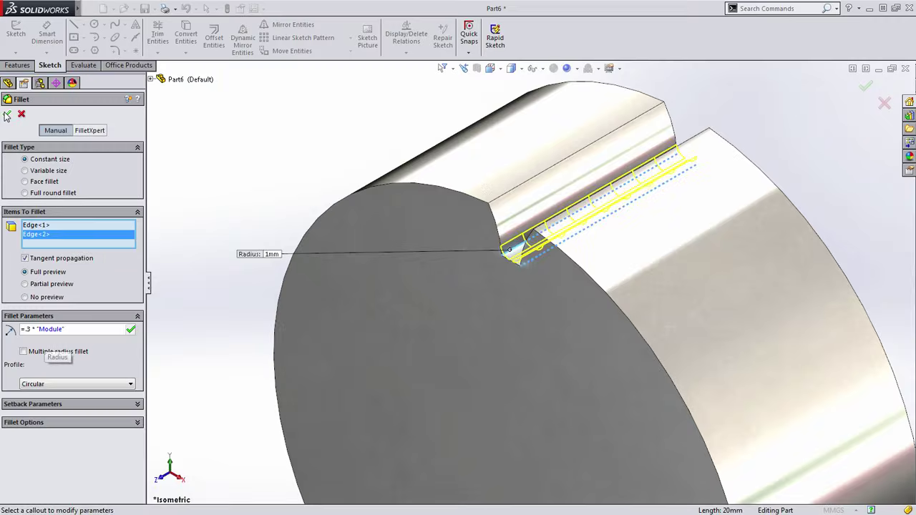
pyautogui.press('Return')
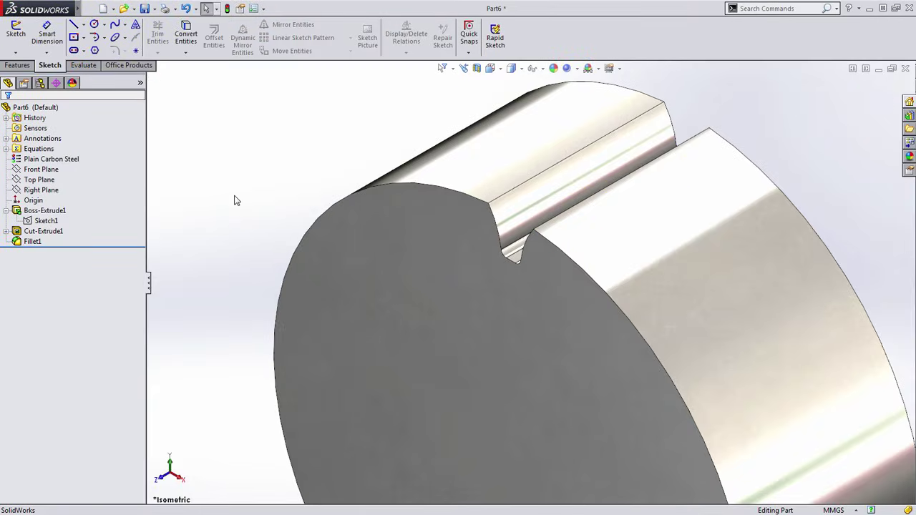
# Start a circular pattern with the tooth gap cut and its root fillet as the features to pattern
pyautogui.scroll(3, 247, 250)
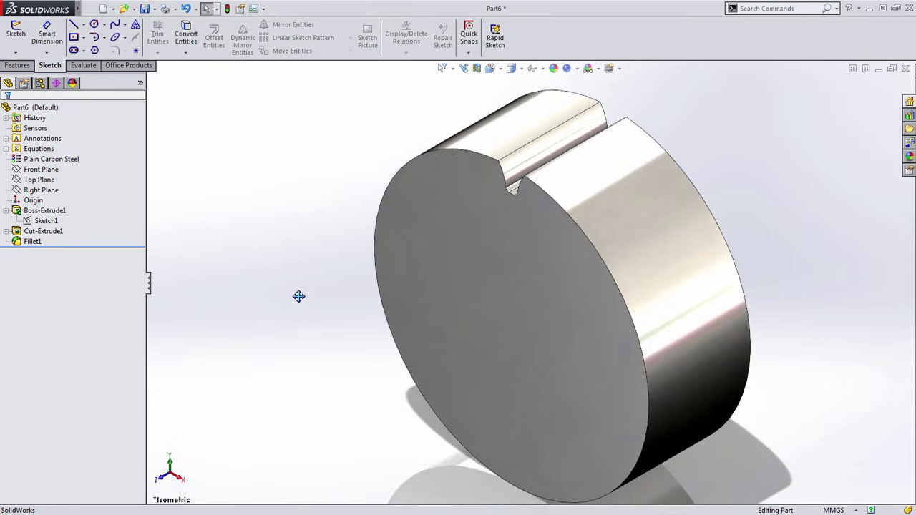
pyautogui.scroll(2, 299, 302)
pyautogui.keyDown('ctrl'); pyautogui.moveTo(356, 308); pyautogui.dragTo(340, 321, button='middle'); pyautogui.keyUp('ctrl')
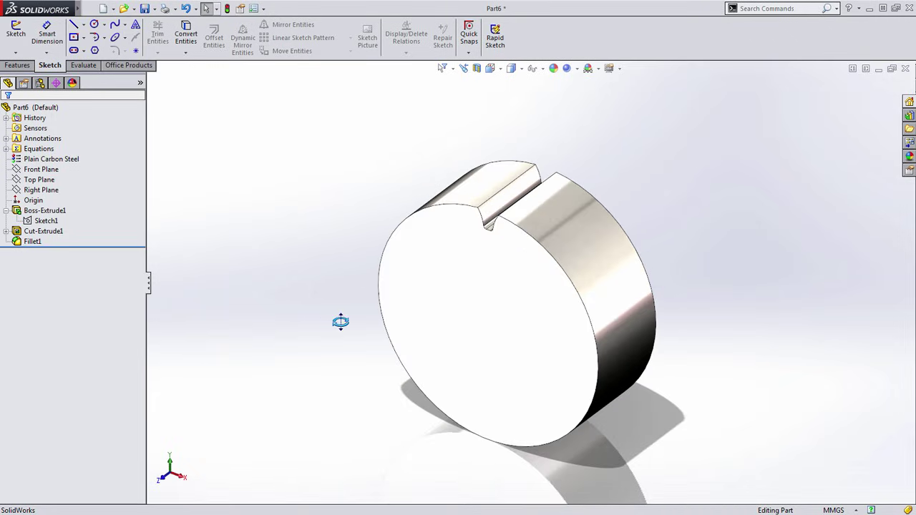
pyautogui.press('s')
pyautogui.click(255, 179)
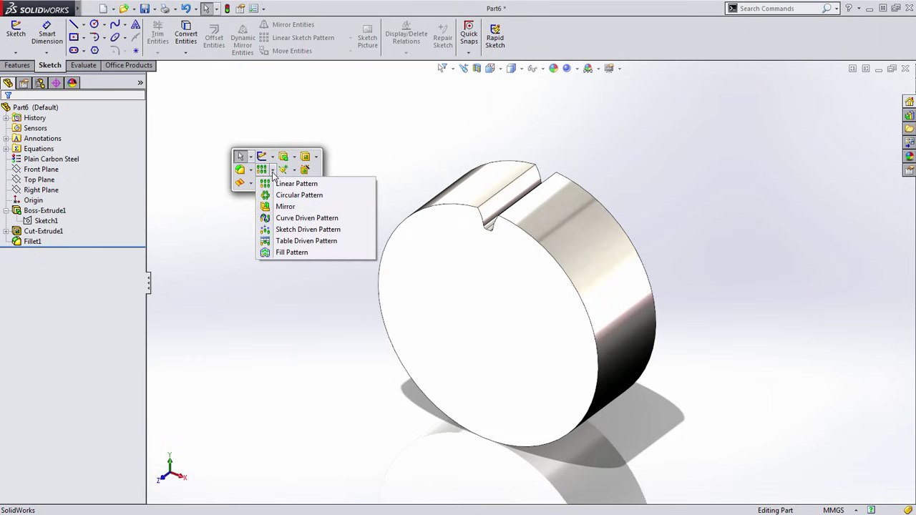
pyautogui.click(281, 197)
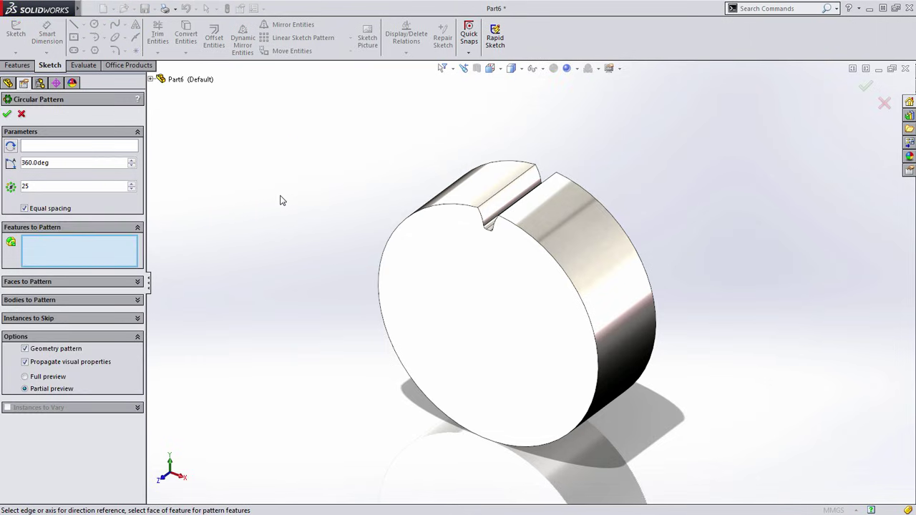
pyautogui.scroll(-3, 489, 212)
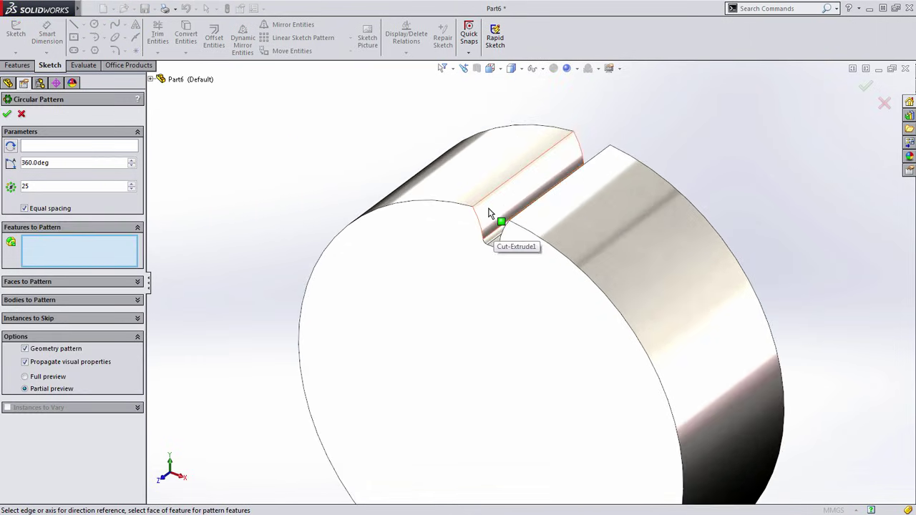
pyautogui.click(489, 213)
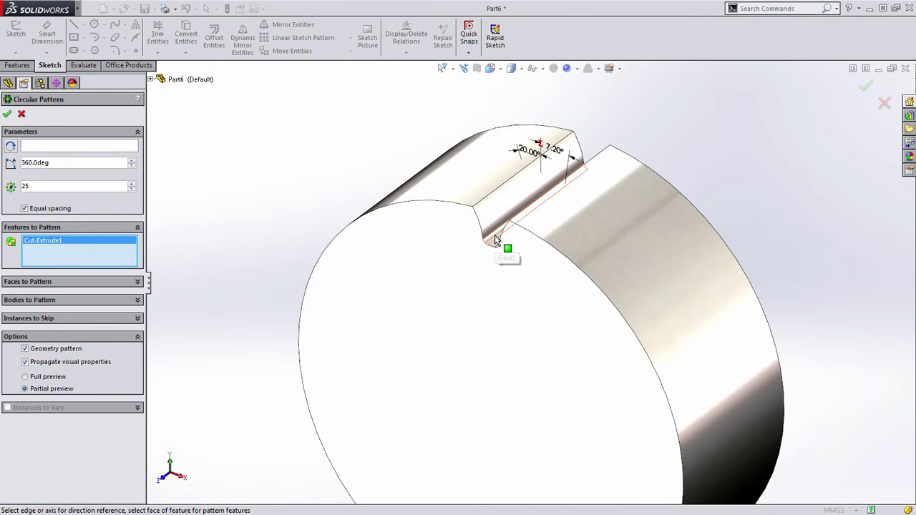
pyautogui.click(495, 235)
pyautogui.scroll(3, 529, 268)
pyautogui.scroll(2, 500, 325)
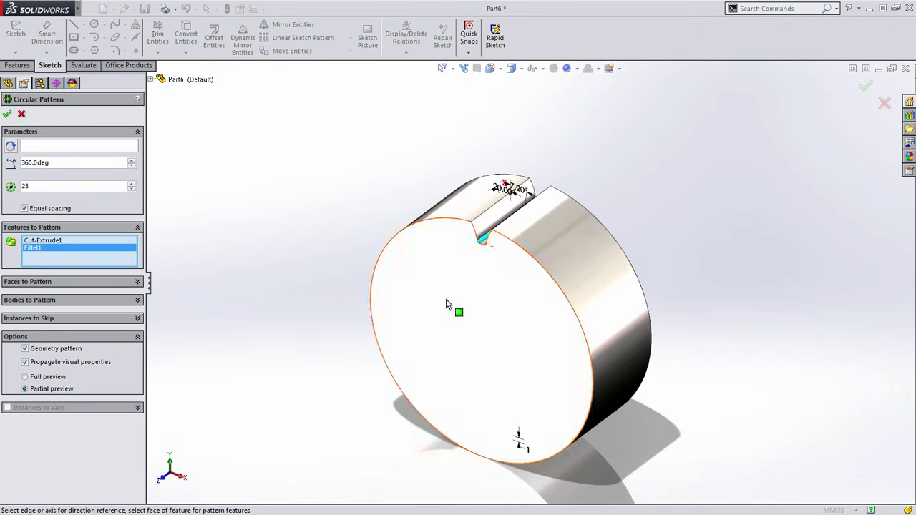
# Activate the circular pattern's axis selection and display the temporary axes
pyautogui.click(84, 147)
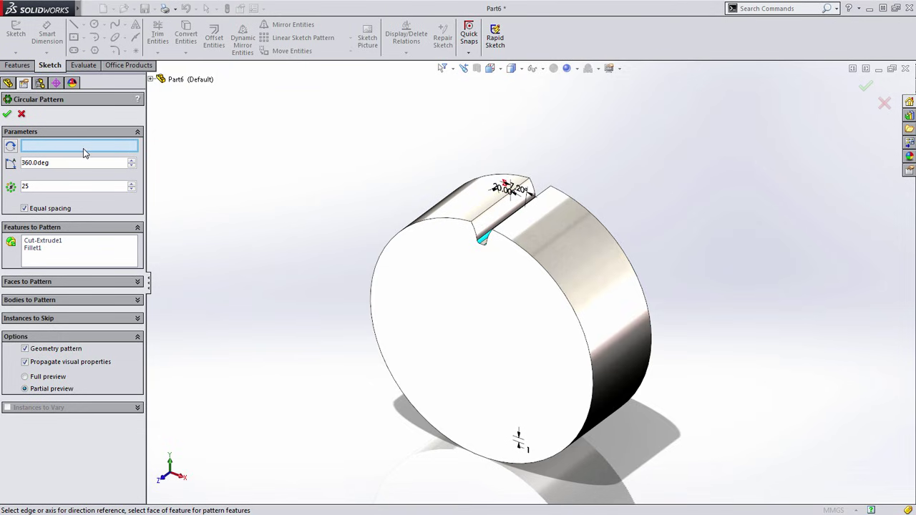
pyautogui.moveTo(266, 200); pyautogui.dragTo(262, 200, button='middle')
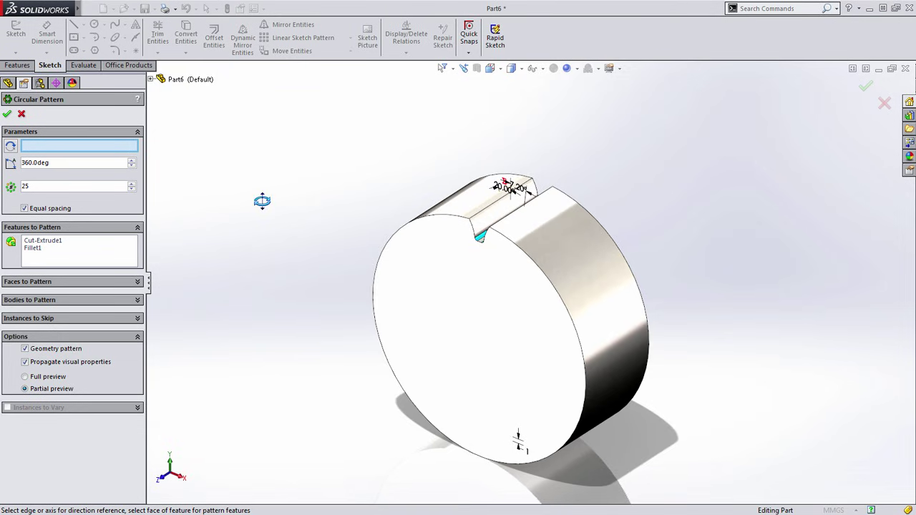
pyautogui.click(533, 68)
pyautogui.click(547, 97)
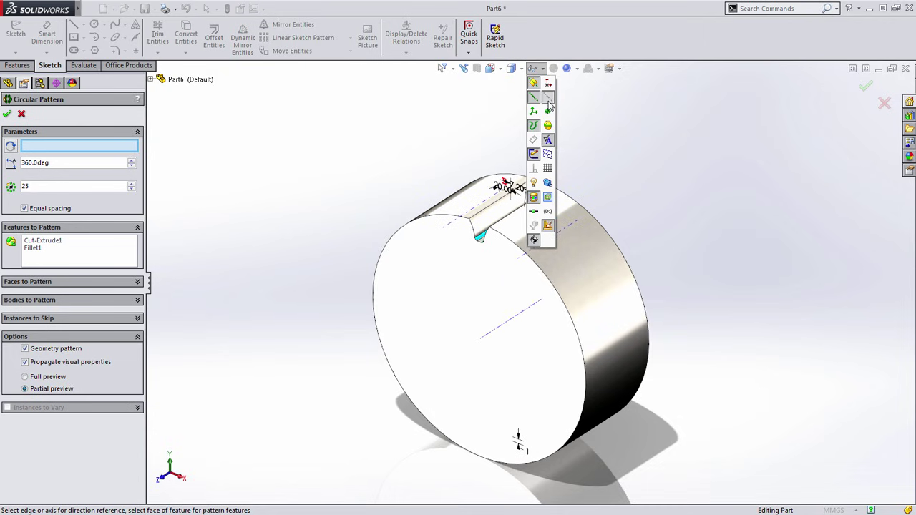
# Try the central temporary axis and the blank's front circular edge as the pattern axis, clearing each selection
pyautogui.click(490, 338)
pyautogui.rightClick(79, 149)
pyautogui.click(100, 151)
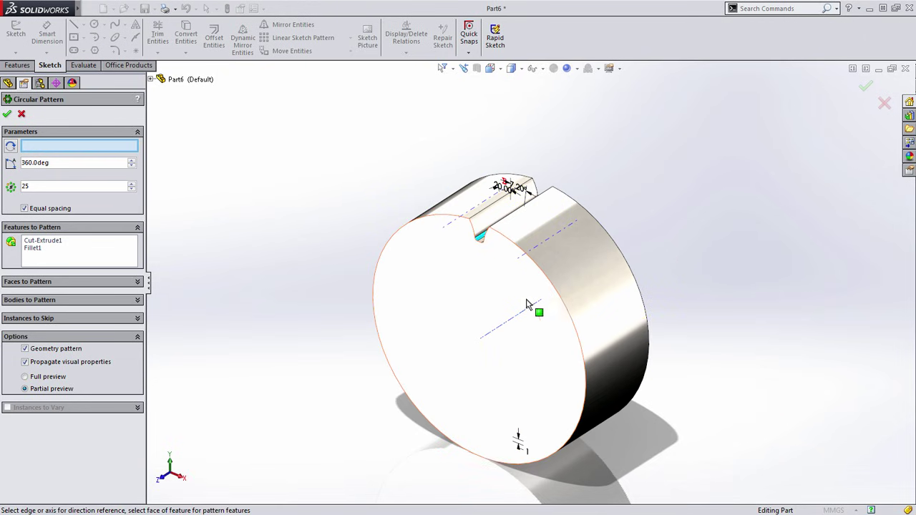
pyautogui.click(565, 303)
pyautogui.rightClick(105, 151)
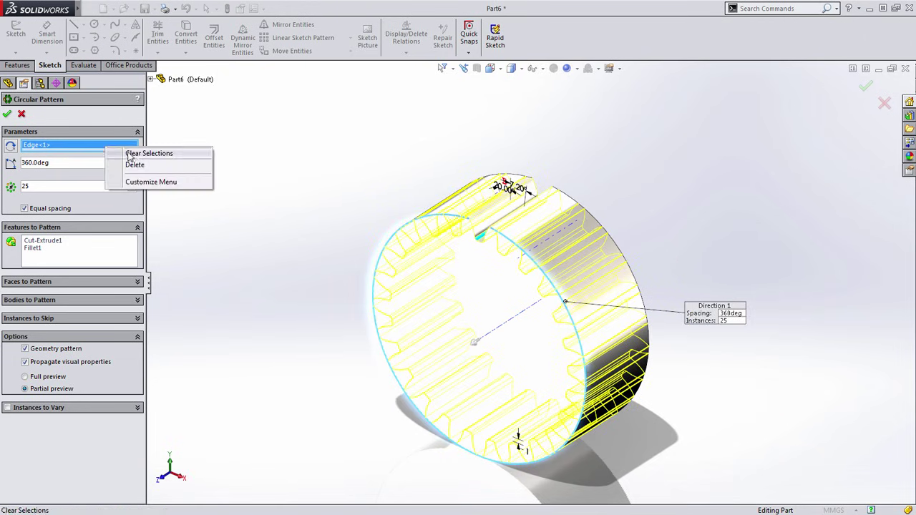
pyautogui.click(133, 152)
# Use the blank's outer cylindrical face as the pattern axis and set the number of instances to ="Number of Teeth"
pyautogui.click(585, 281)
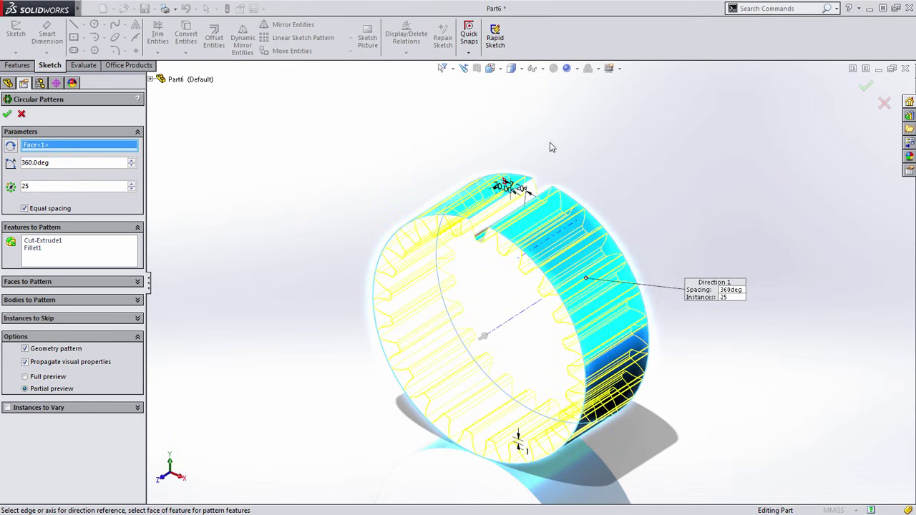
pyautogui.click(533, 68)
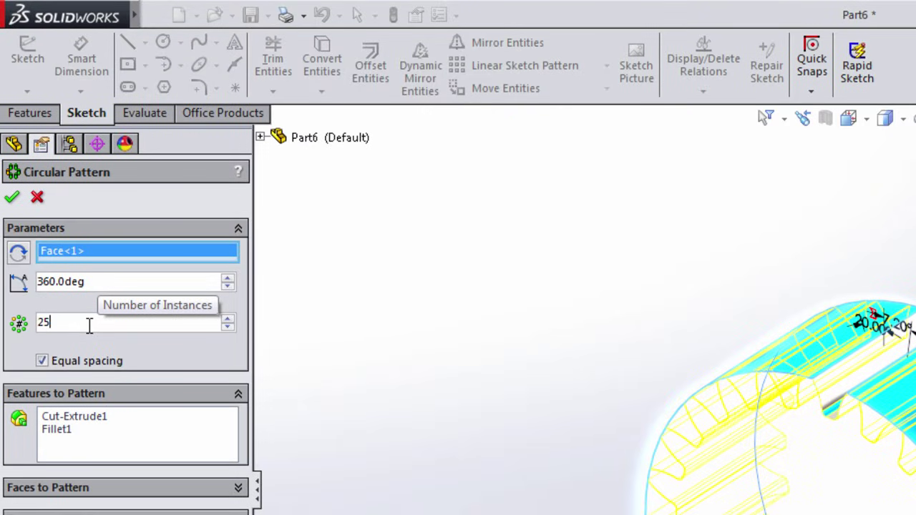
pyautogui.press('BackSpace')
pyautogui.press('BackSpace')
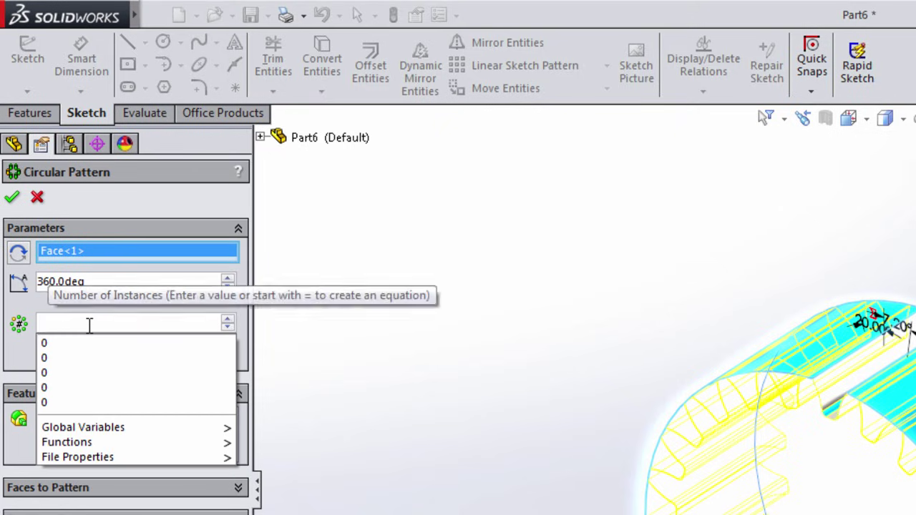
pyautogui.write('=')
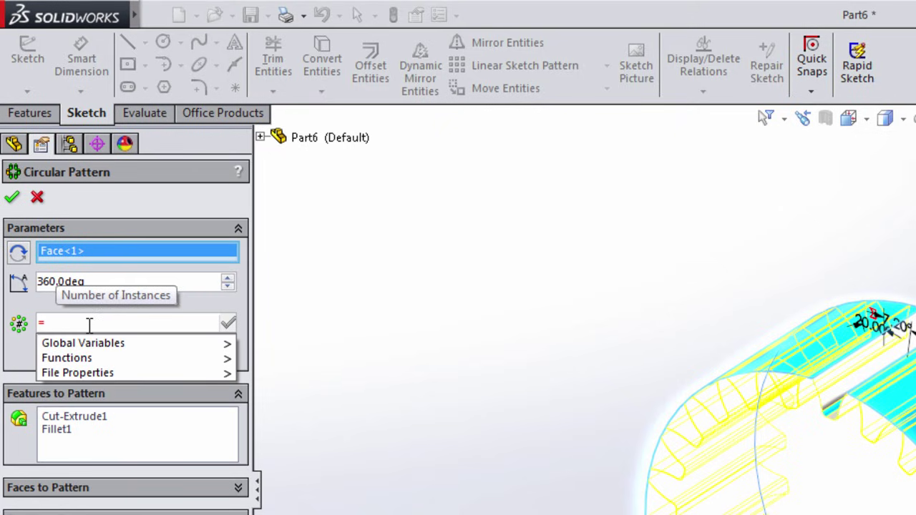
pyautogui.moveTo(136, 345)
pyautogui.click(269, 357)
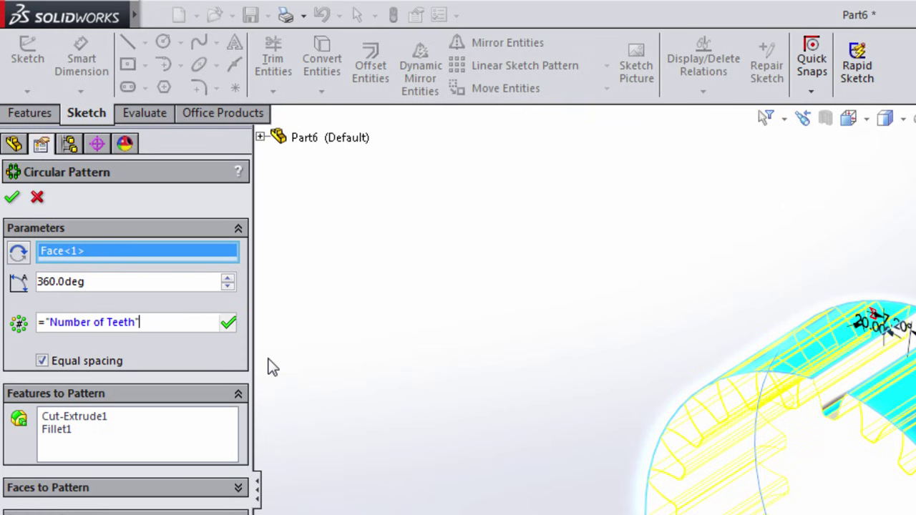
# Complete the circular pattern of the tooth gap cut and root fillet around the blank
pyautogui.click(13, 203)
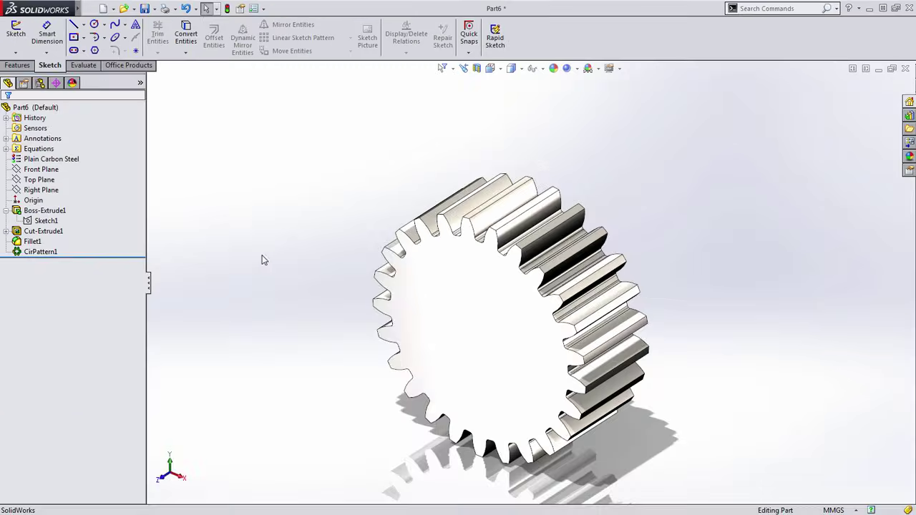
pyautogui.keyDown('ctrl'); pyautogui.moveTo(262, 260); pyautogui.dragTo(429, 237, button='middle'); pyautogui.keyUp('ctrl')
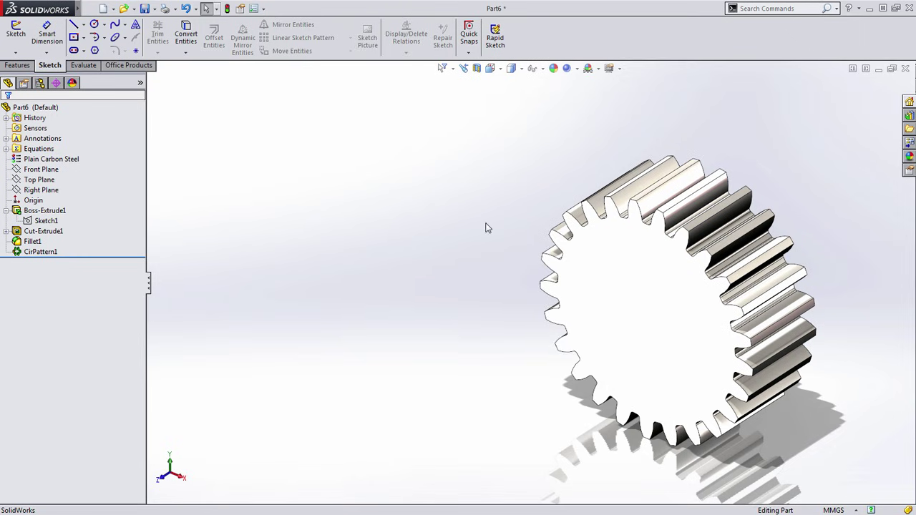
pyautogui.click(6, 211)
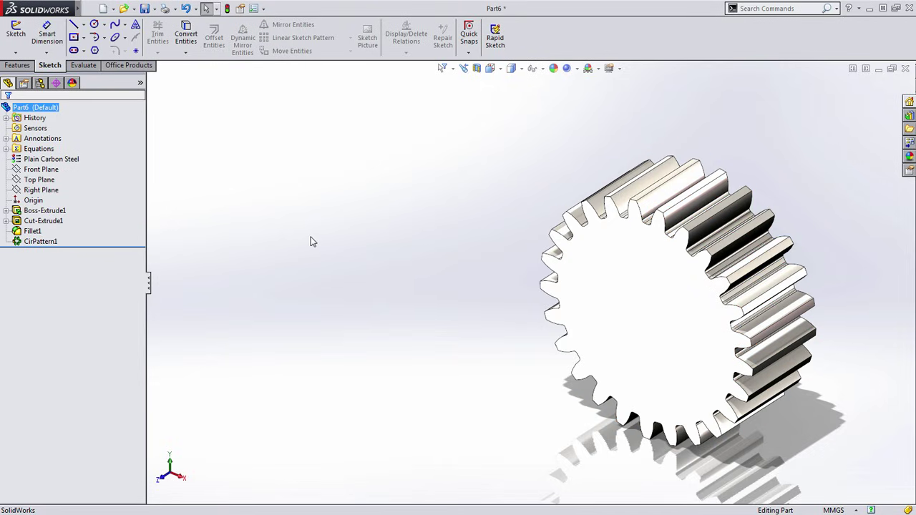
# Set the "Number of Teeth" global variable to 30 in the part's equations
pyautogui.rightClick(48, 148)
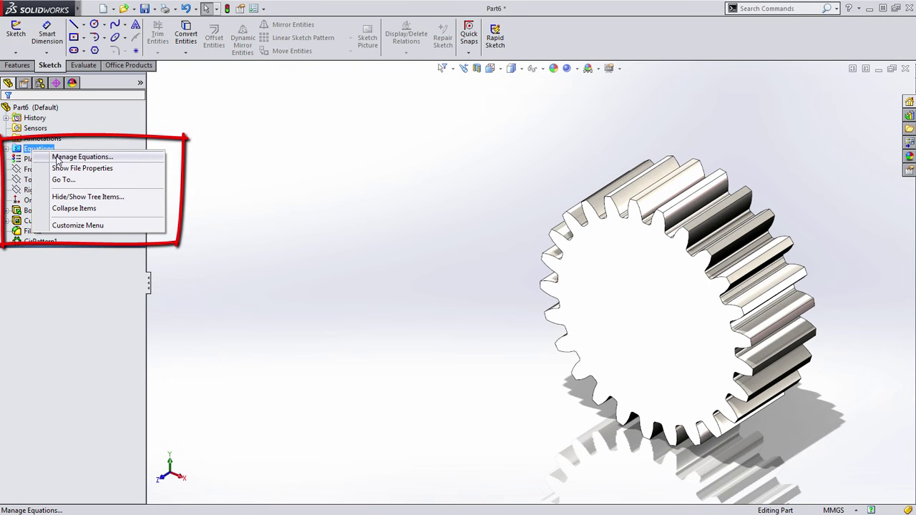
pyautogui.click(57, 157)
pyautogui.moveTo(479, 159); pyautogui.dragTo(262, 101)
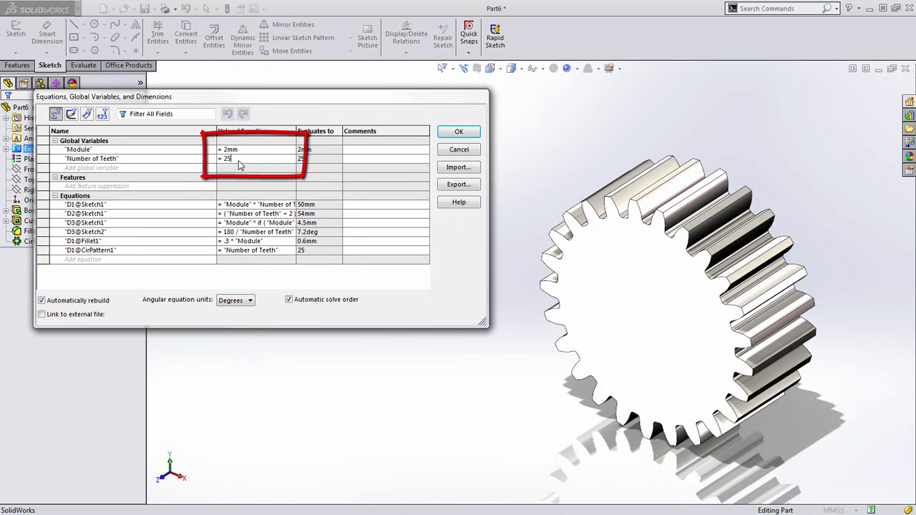
pyautogui.press('BackSpace')
pyautogui.press('BackSpace')
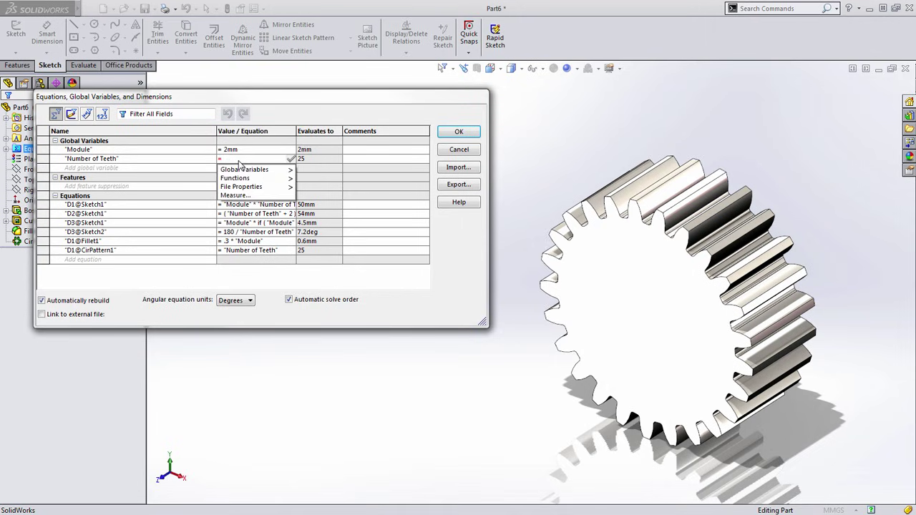
pyautogui.write('30')
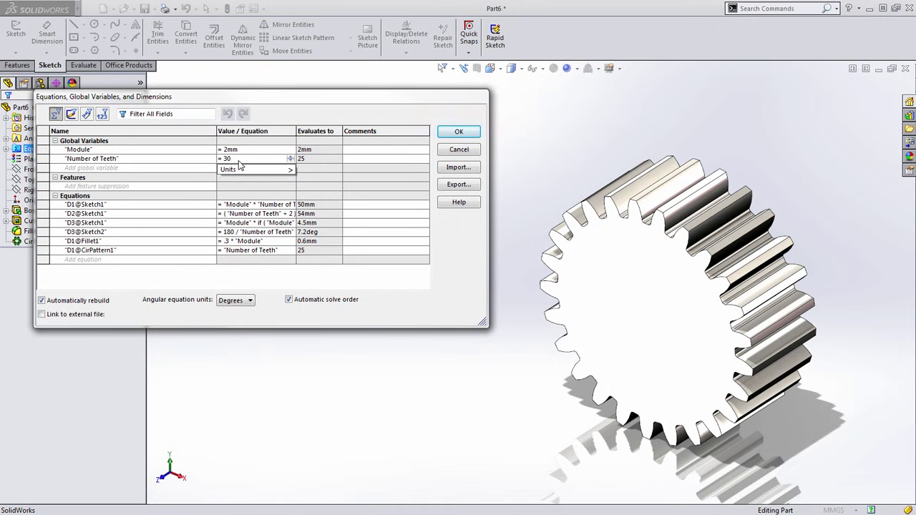
pyautogui.press('Tab')
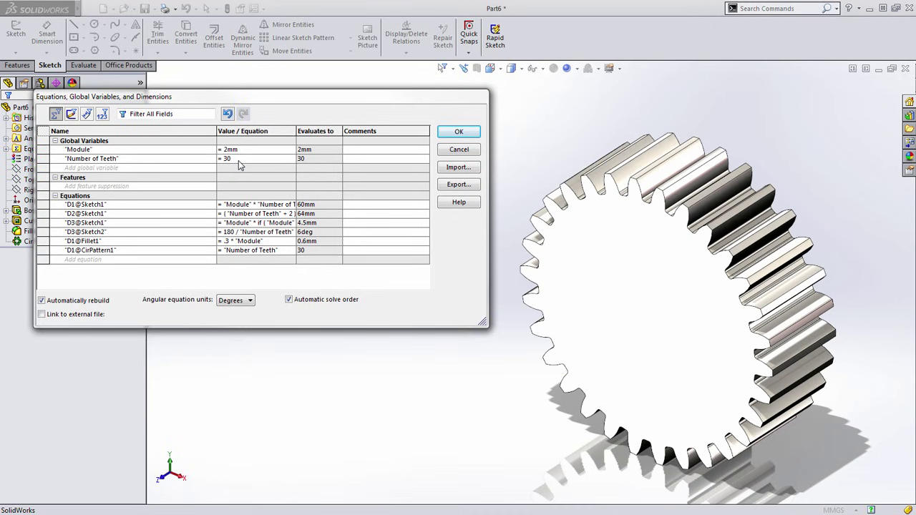
# Set the "Module" global variable to 1.5
pyautogui.press('BackSpace')
pyautogui.press('BackSpace')
pyautogui.press('BackSpace')
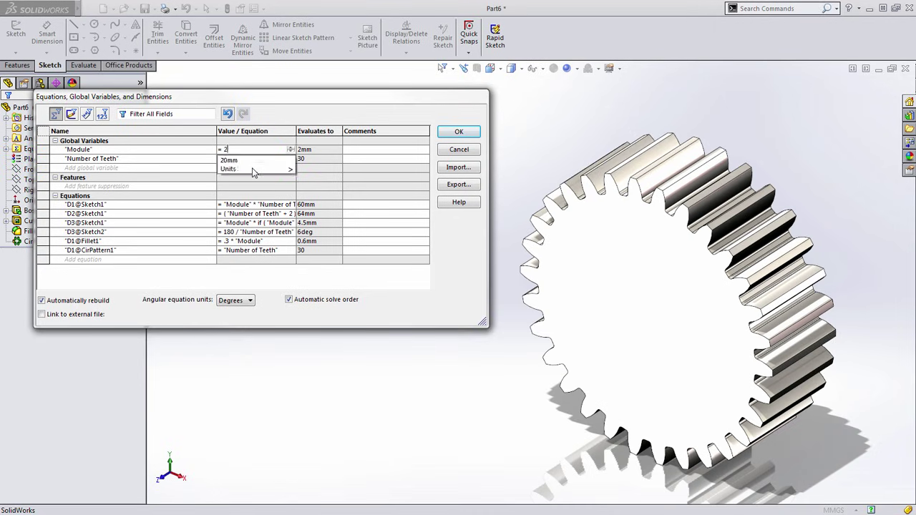
pyautogui.write('1.5')
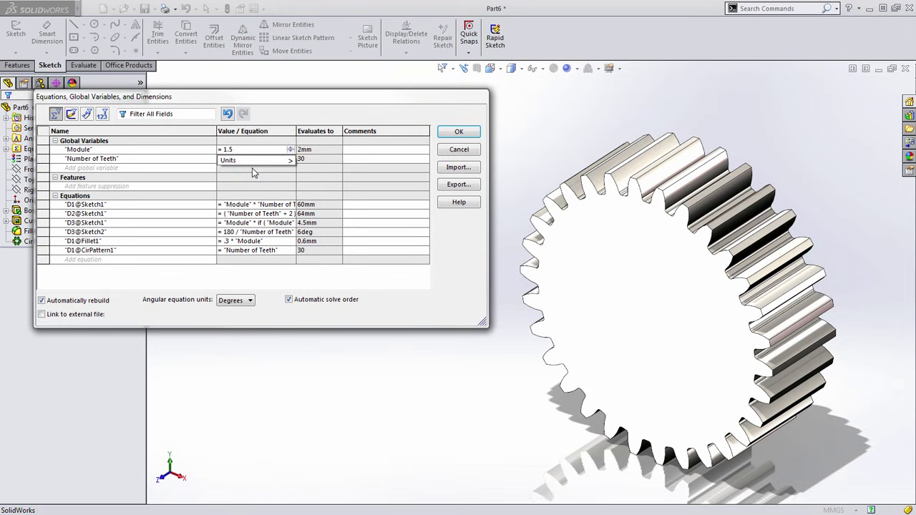
pyautogui.press('Tab')
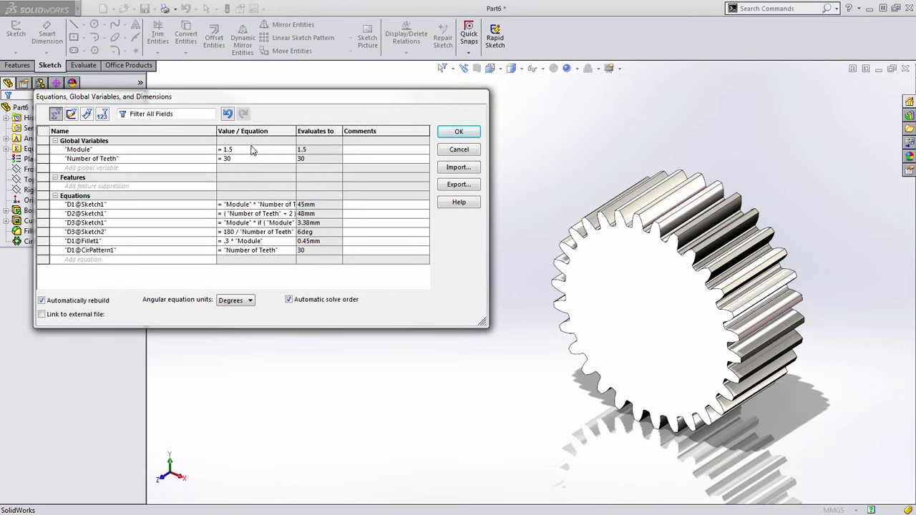
# Set the "Module" global variable to 1.2 and accept the equation changes
pyautogui.press('BackSpace')
pyautogui.press('BackSpace')
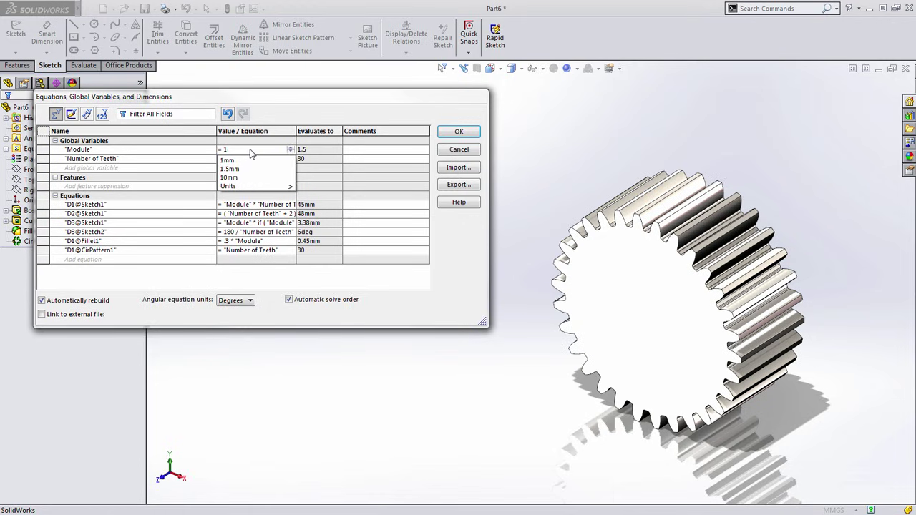
pyautogui.write('.2')
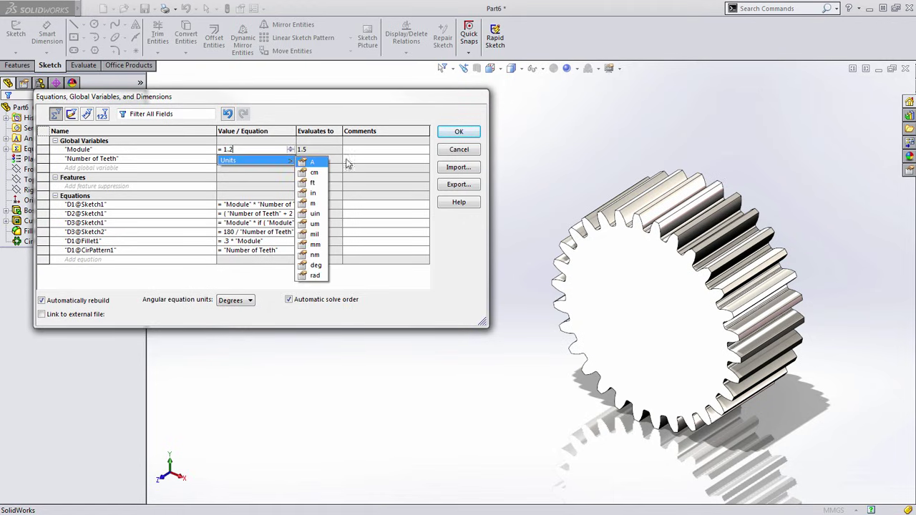
pyautogui.click(264, 150)
pyautogui.press('Tab')
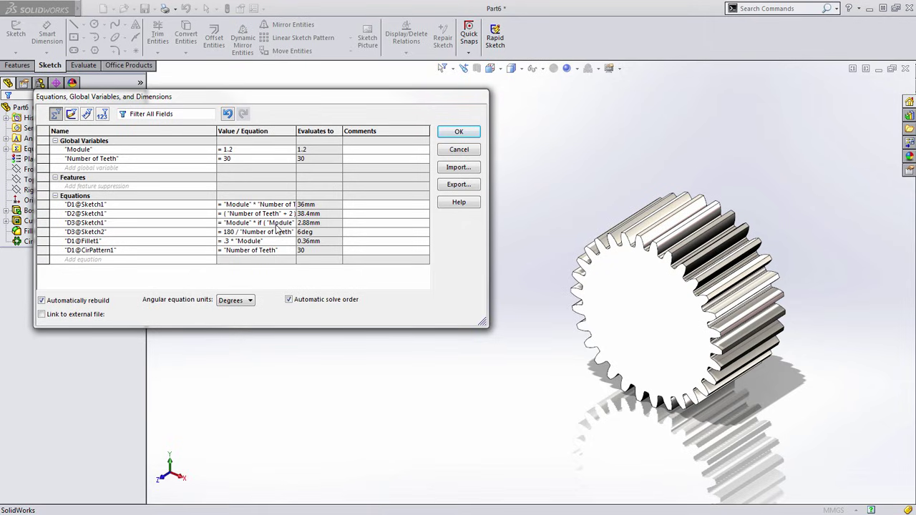
pyautogui.click(458, 134)
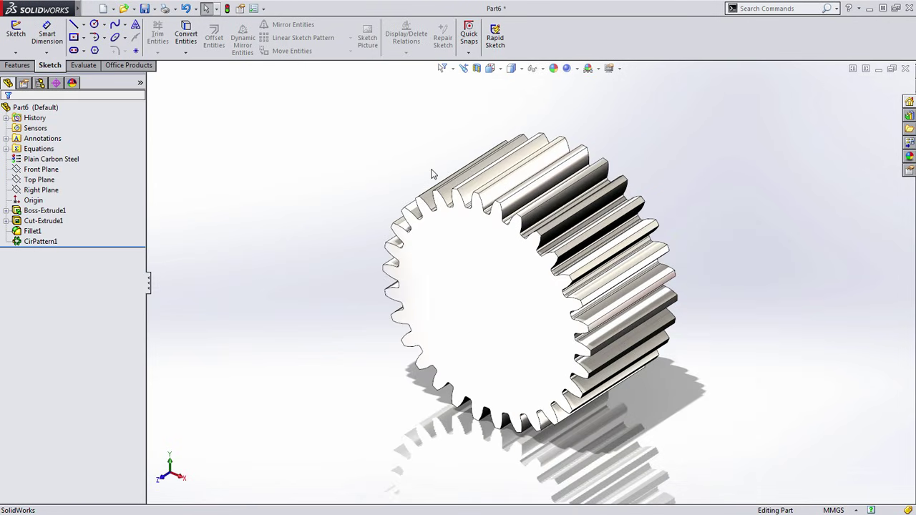
# Delete the tooth gap cut together with its child features, the root fillet and circular pattern, keeping its sketch
pyautogui.click(37, 222)
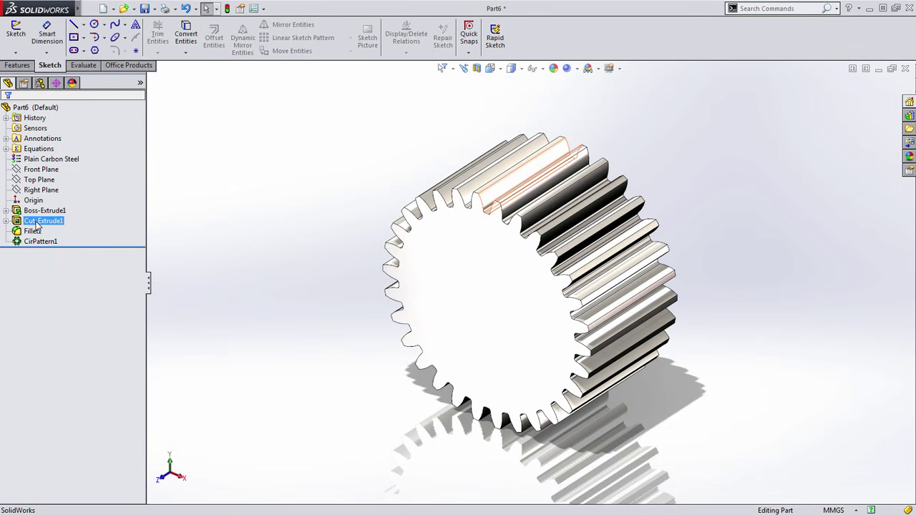
pyautogui.press('Delete')
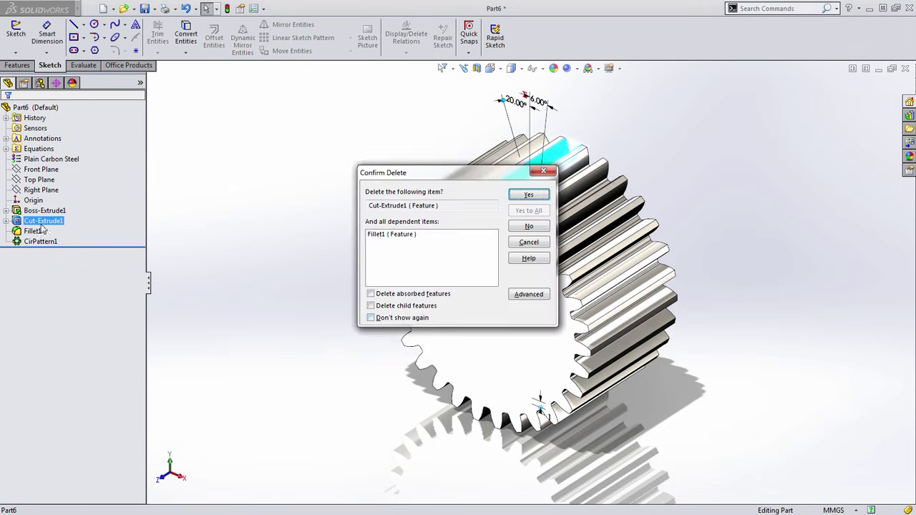
pyautogui.click(419, 306)
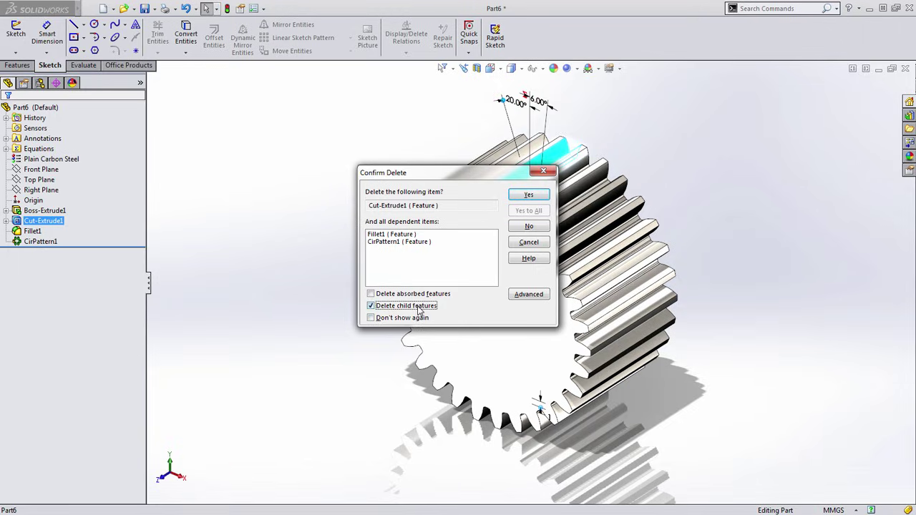
pyautogui.click(528, 196)
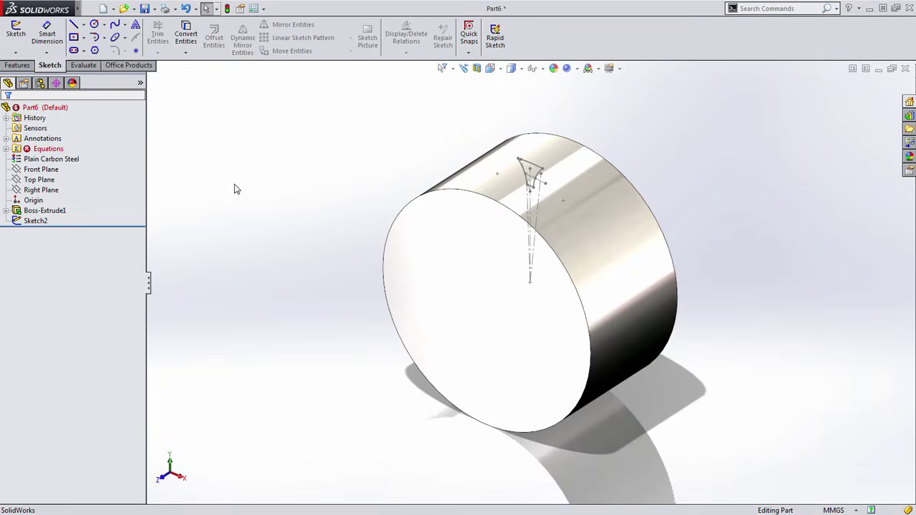
# Delete the broken fillet and circular pattern equations, "D1@Fillet1" and "D1@CirPattern1", and accept the change
pyautogui.rightClick(49, 148)
pyautogui.click(79, 157)
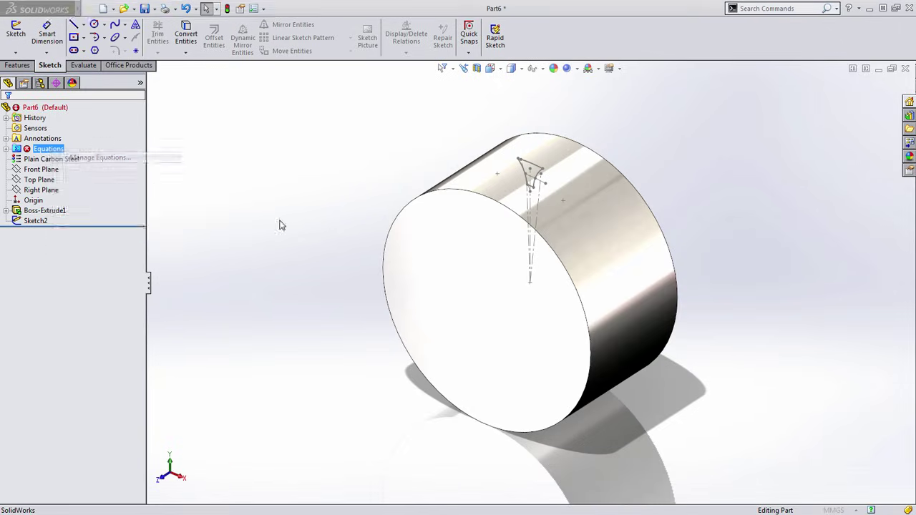
pyautogui.moveTo(43, 240); pyautogui.dragTo(42, 249)
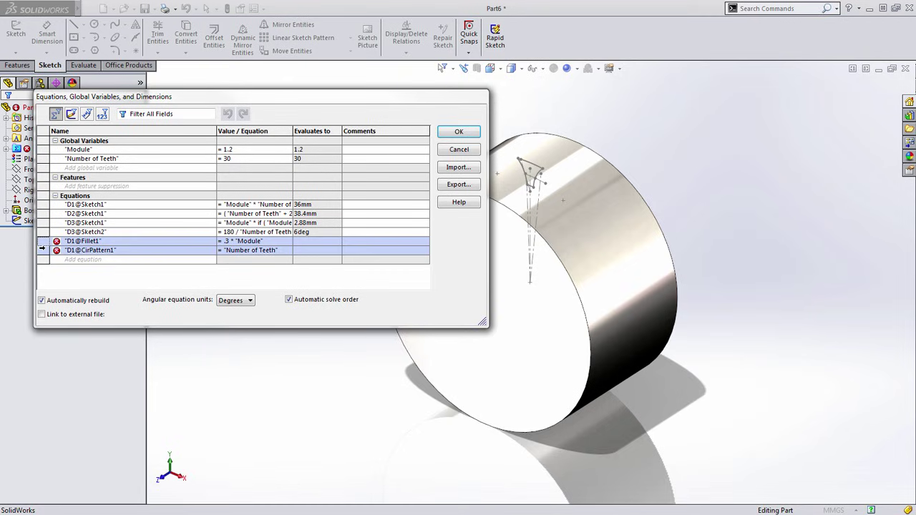
pyautogui.rightClick(42, 251)
pyautogui.click(88, 256)
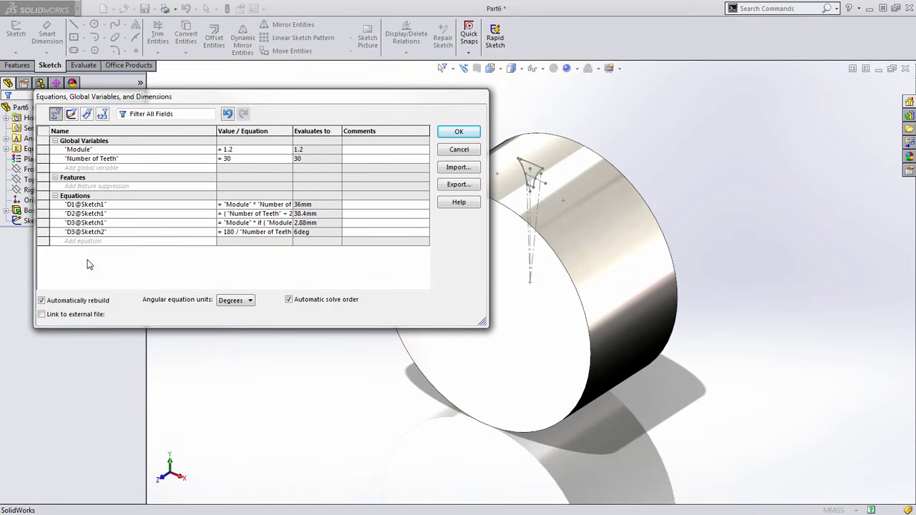
pyautogui.click(459, 132)
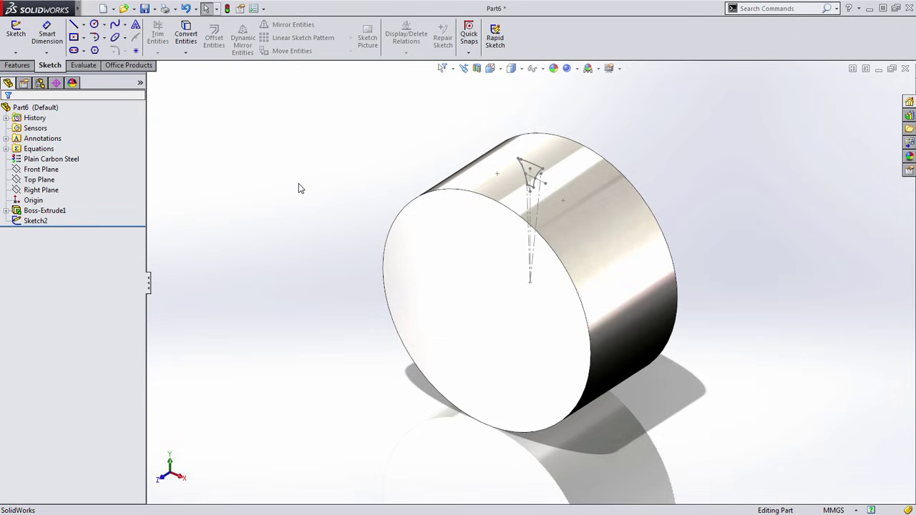
# Hide the displayed tooth gap sketch in the view and start a new sketch on the Top Plane
pyautogui.click(534, 68)
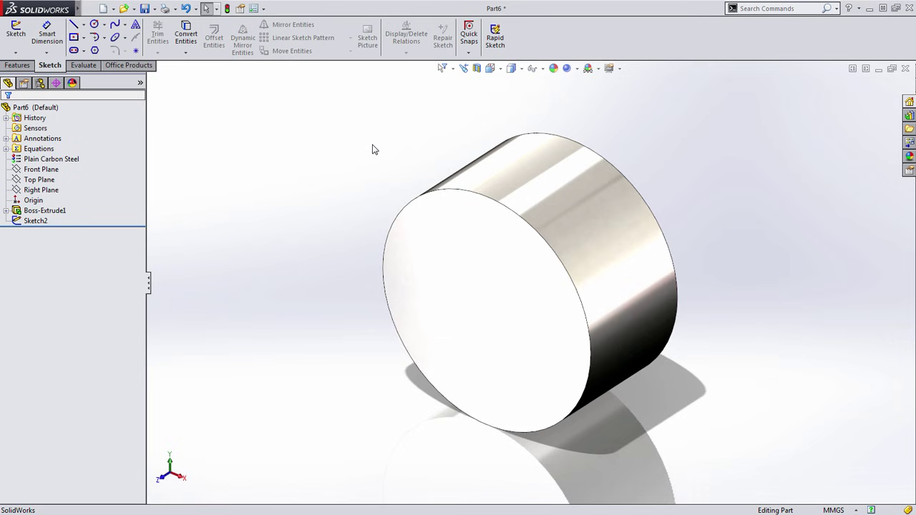
pyautogui.click(47, 181)
pyautogui.click(55, 166)
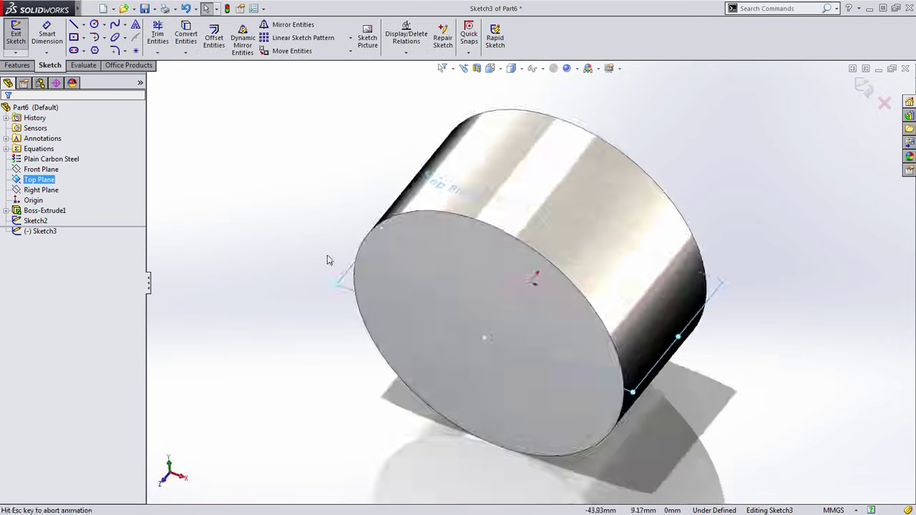
pyautogui.press('Escape')
# Sketch a diagonal line about 25 mm long across the blank's width, from its front edge to its back edge
pyautogui.press('s')
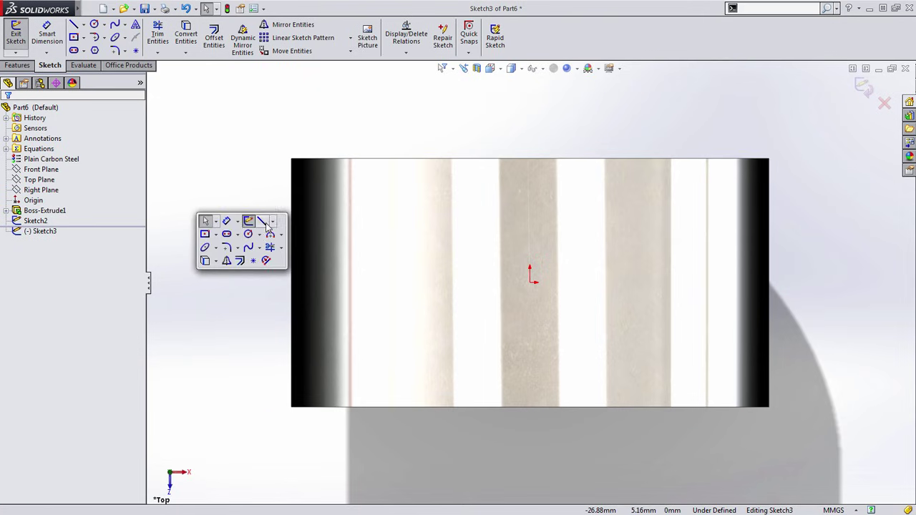
pyautogui.click(263, 223)
pyautogui.click(441, 407)
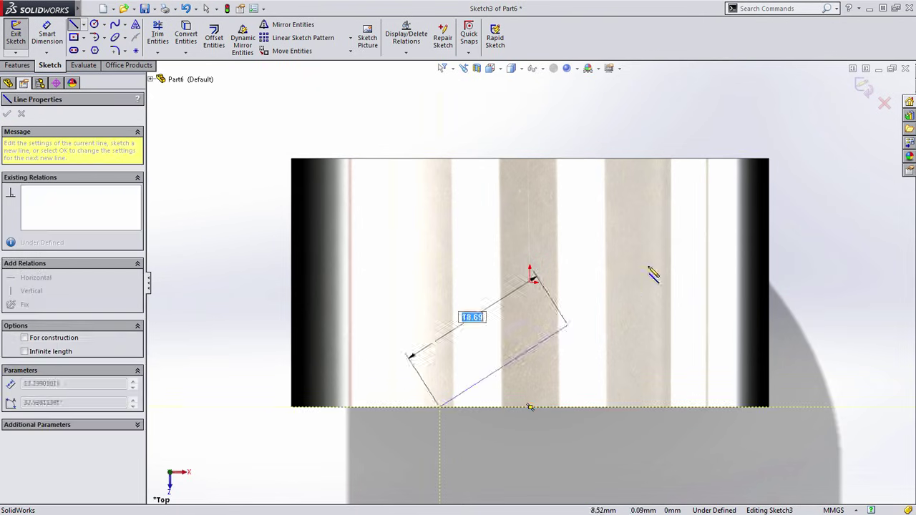
pyautogui.click(626, 159)
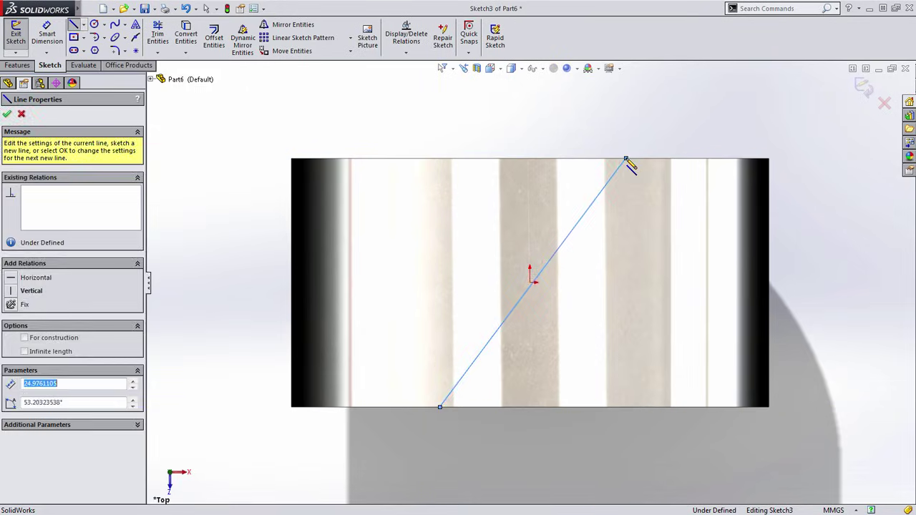
pyautogui.press('Escape')
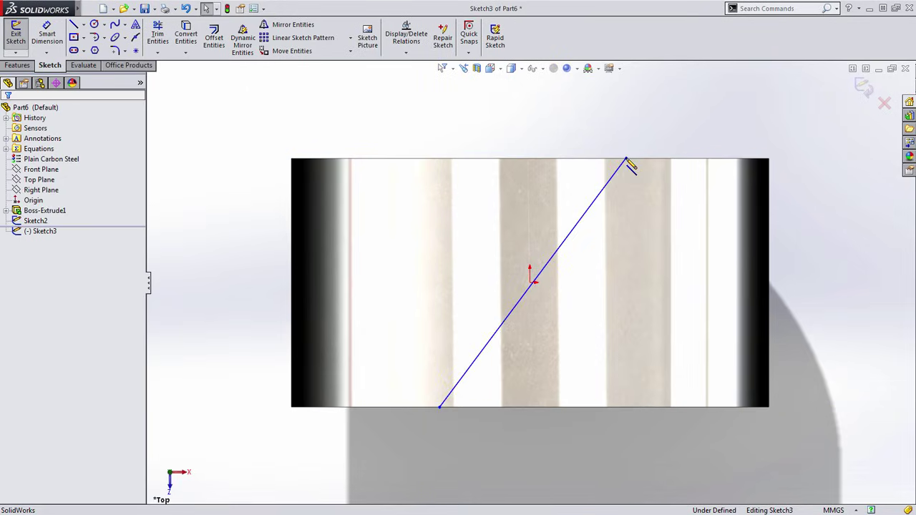
# Make the origin the midpoint of the diagonal line and move its back endpoint to about 6 mm sideways from the origin
pyautogui.click(530, 284)
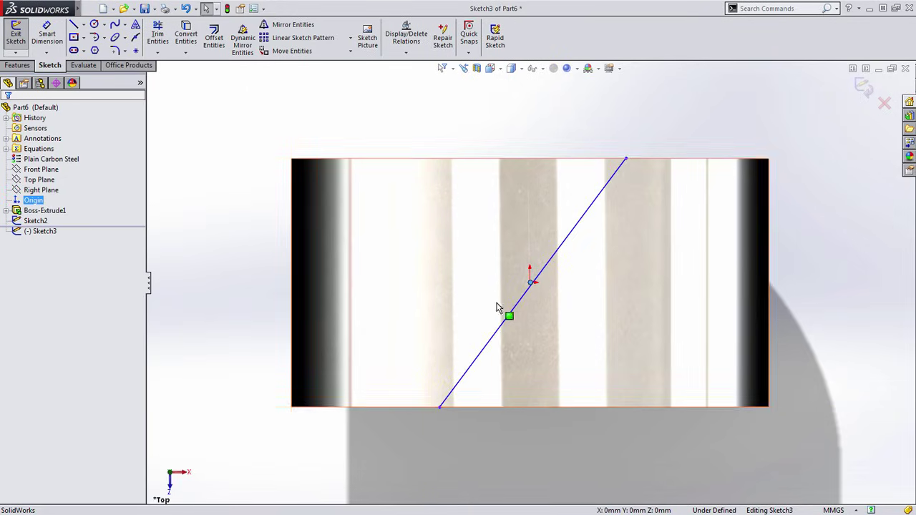
pyautogui.keyDown('ctrl'); pyautogui.click(520, 305); pyautogui.keyUp('ctrl')
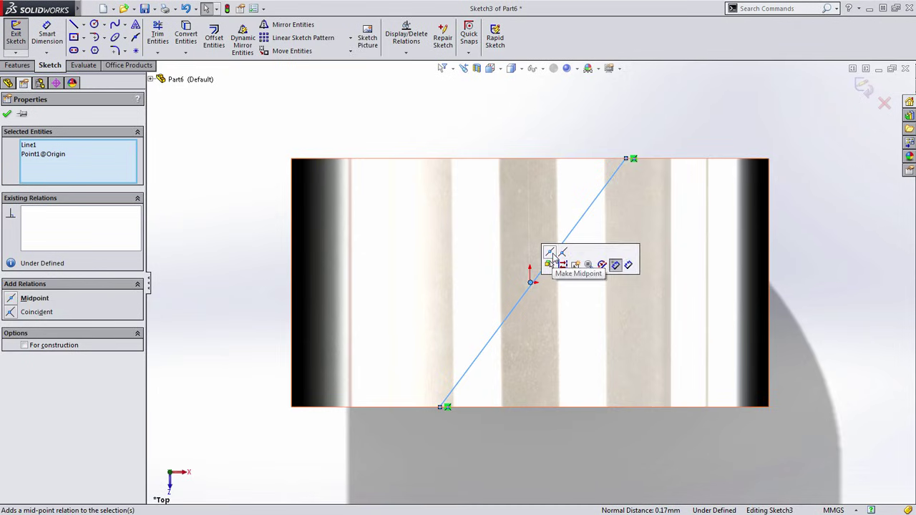
pyautogui.click(554, 258)
pyautogui.click(601, 138)
pyautogui.moveTo(621, 161); pyautogui.dragTo(608, 132)
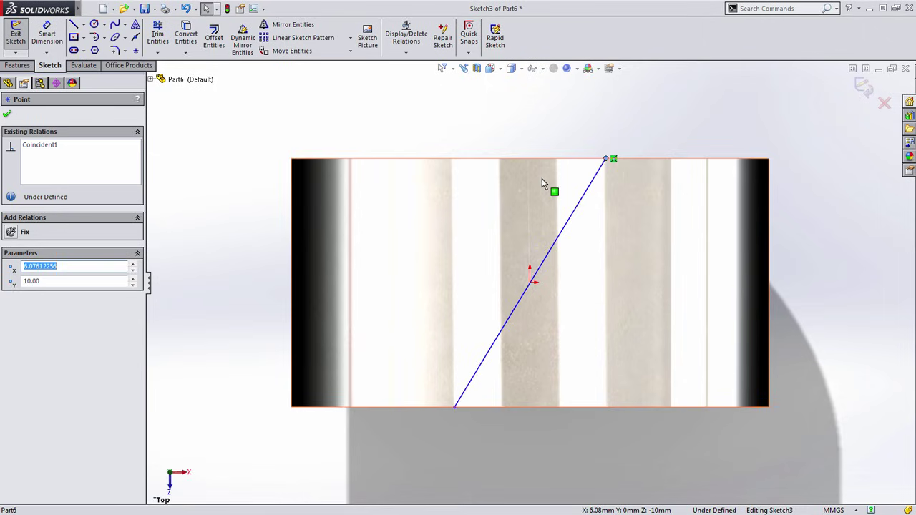
# Dimension the angle between the diagonal line and the Right Plane and set it to 10°
pyautogui.click(519, 128)
pyautogui.press('f')
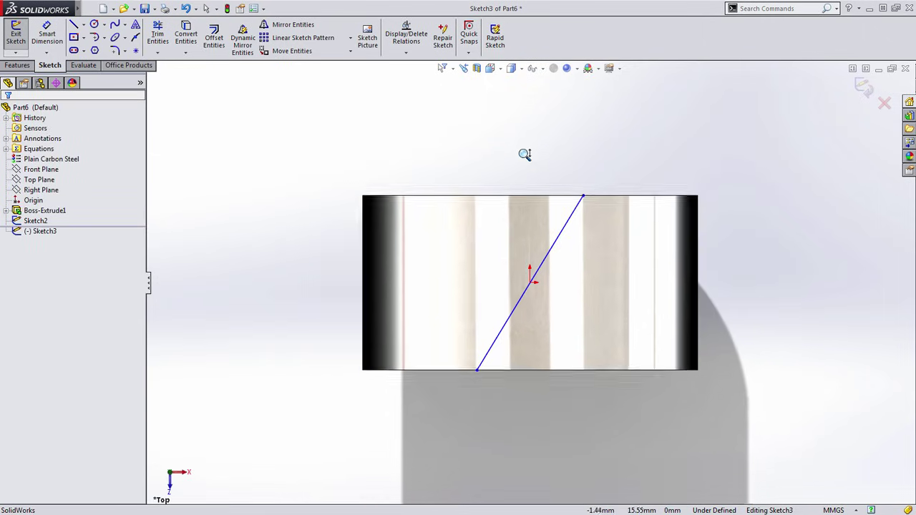
pyautogui.press('s')
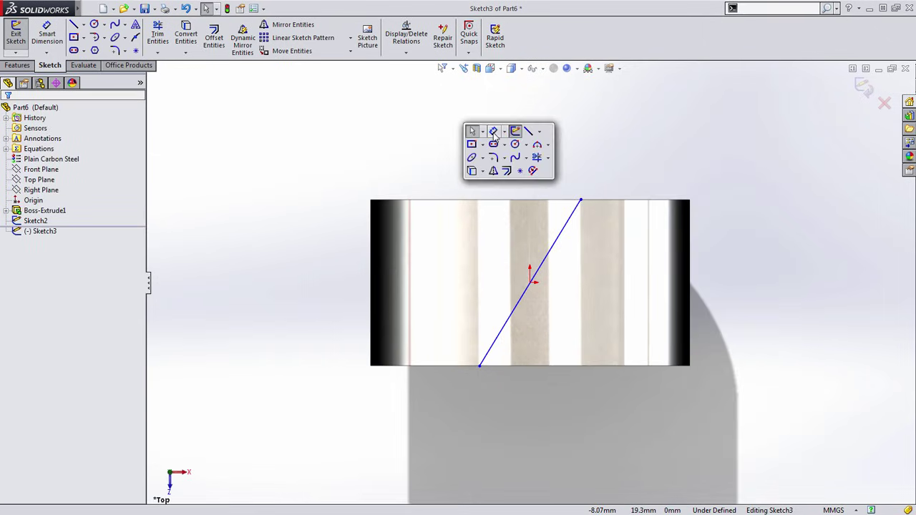
pyautogui.click(493, 142)
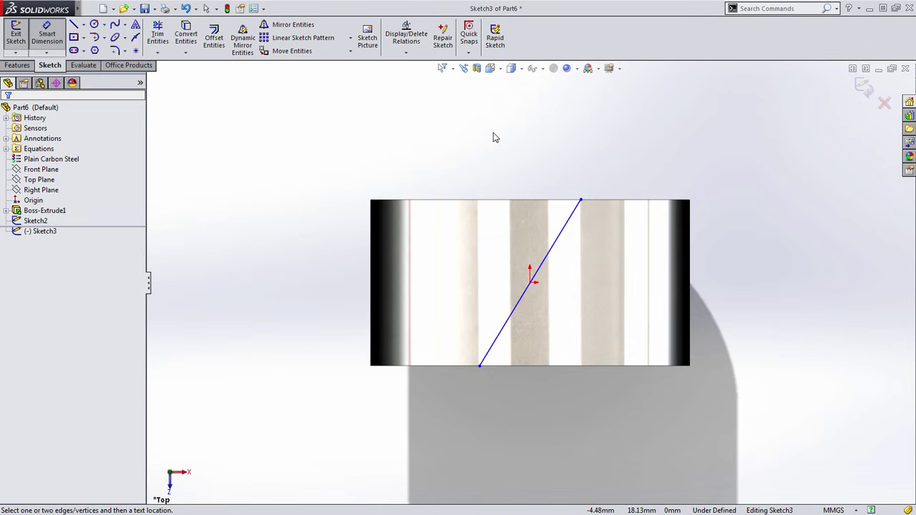
pyautogui.click(35, 190)
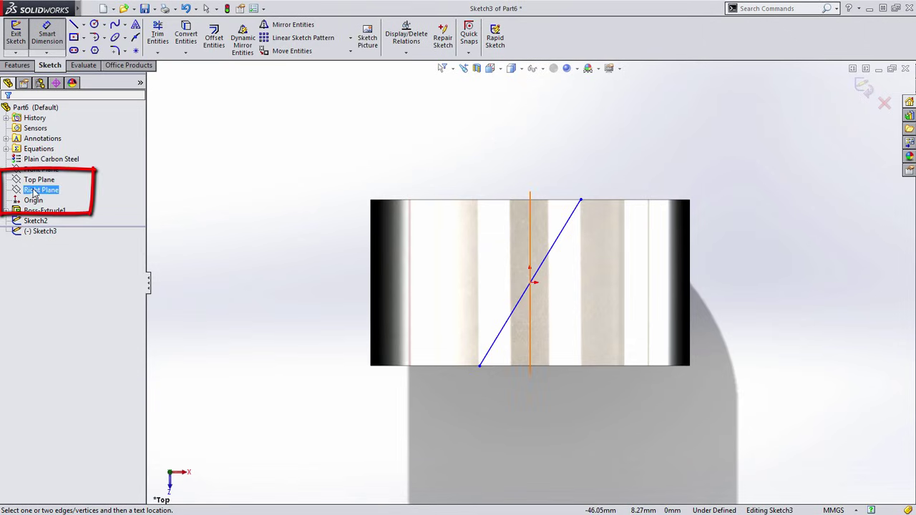
pyautogui.click(569, 218)
pyautogui.click(579, 165)
pyautogui.write('10')
pyautogui.press('Return')
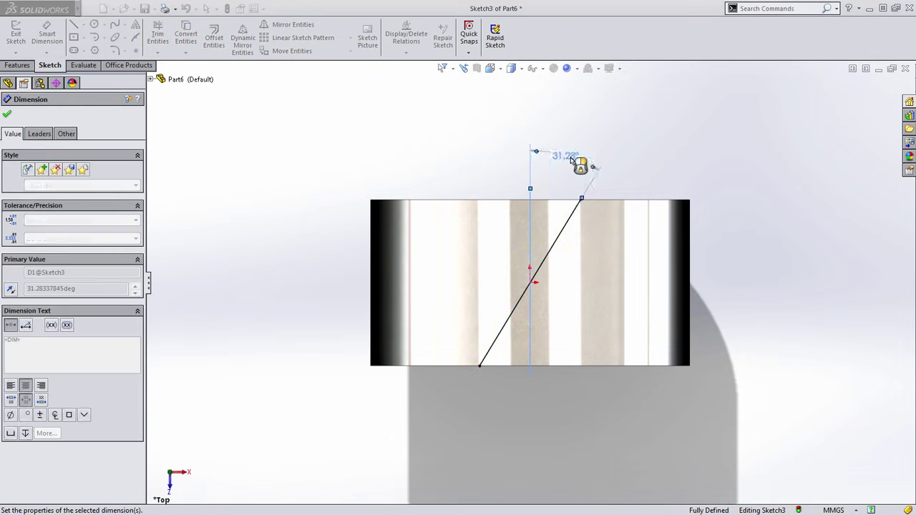
pyautogui.press('Escape')
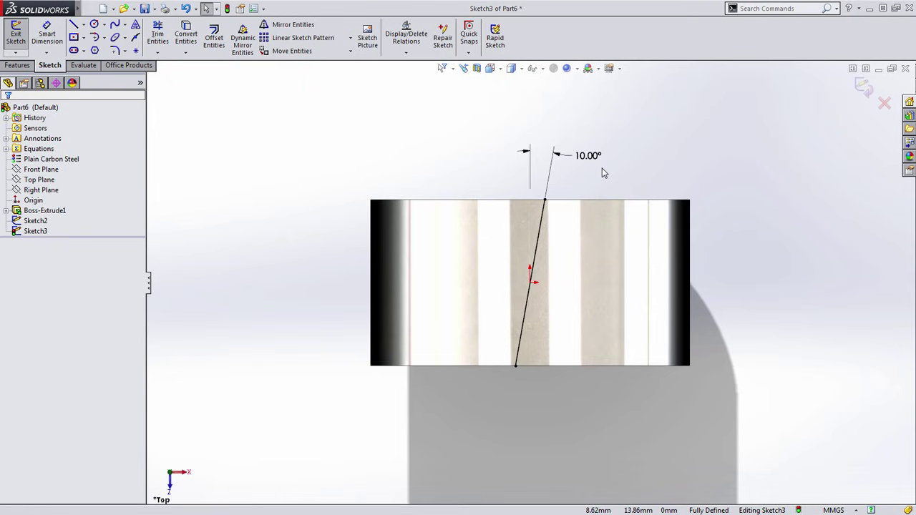
# Exit the angled line sketch in an isometric view and turn on the display of sketches
pyautogui.moveTo(731, 322); pyautogui.dragTo(788, 254, button='right')
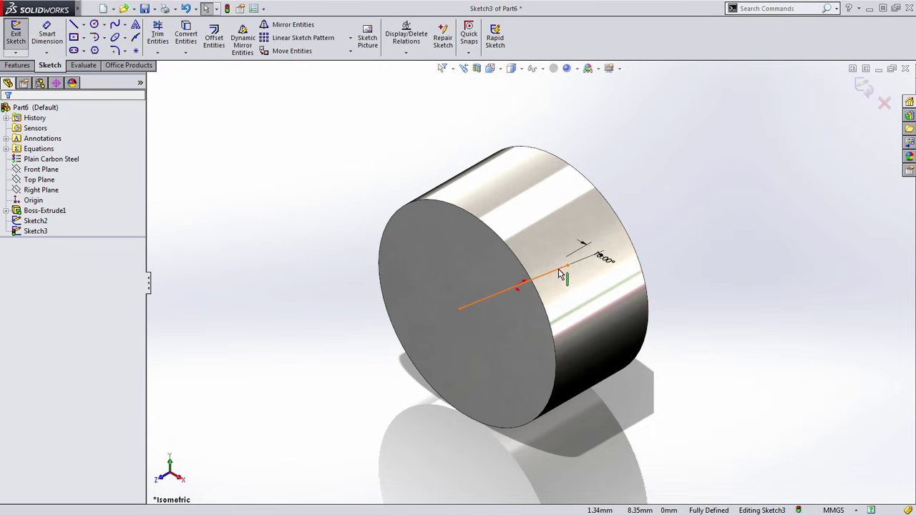
pyautogui.click(863, 87)
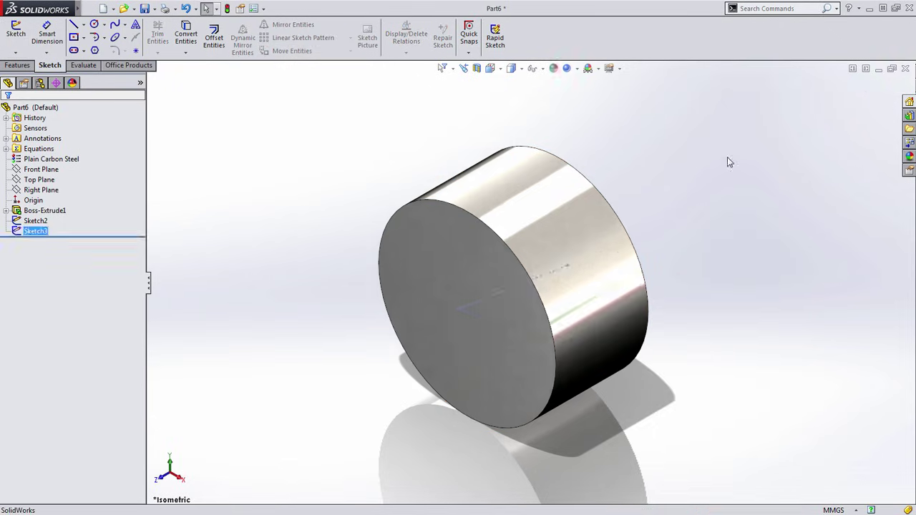
pyautogui.click(533, 68)
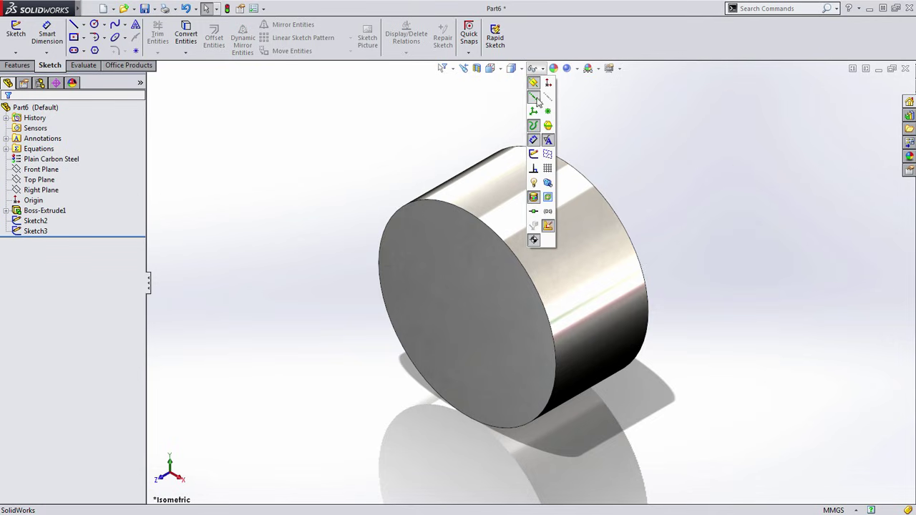
pyautogui.click(531, 155)
pyautogui.scroll(-2, 538, 242)
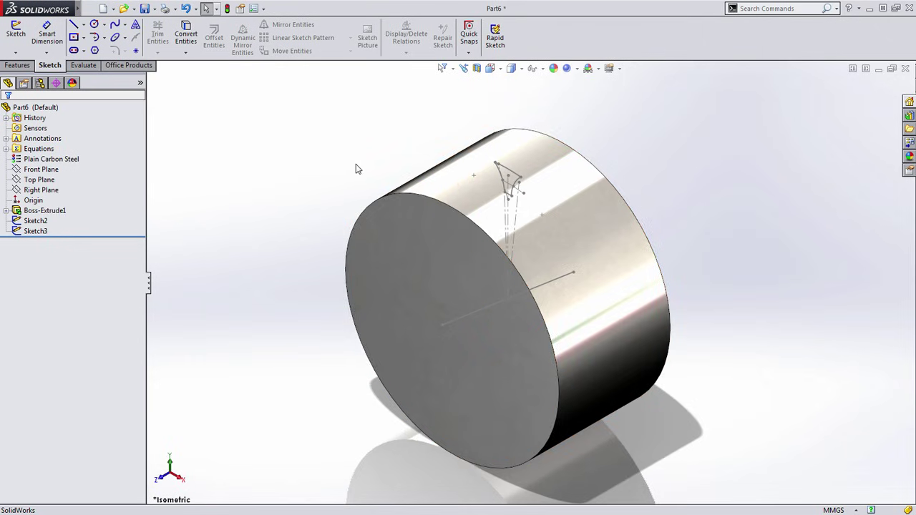
# Create a projected curve by projecting the angled line sketch onto the cylindrical outer face with Sketch on faces
pyautogui.click(12, 66)
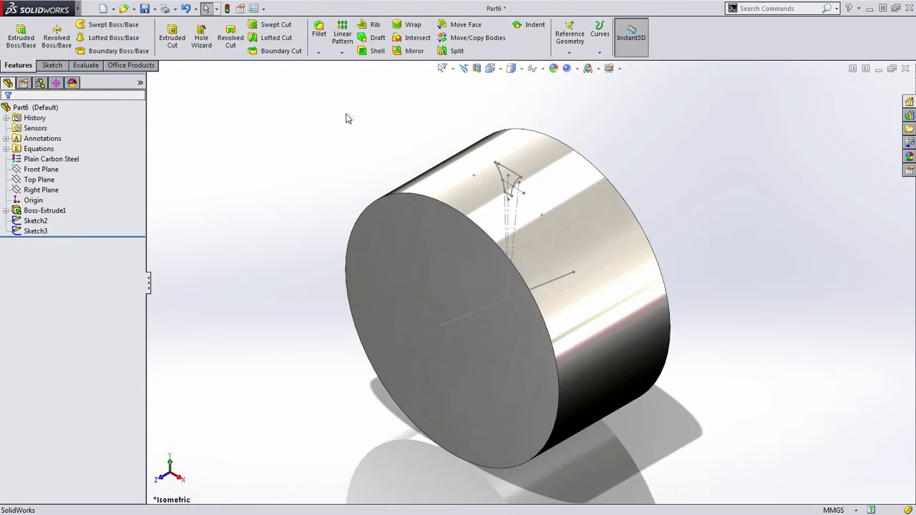
pyautogui.click(600, 41)
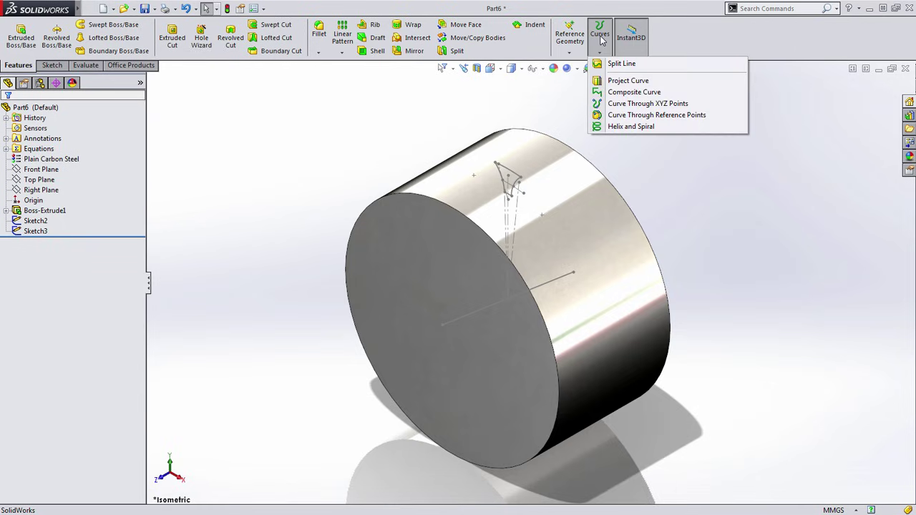
pyautogui.click(606, 84)
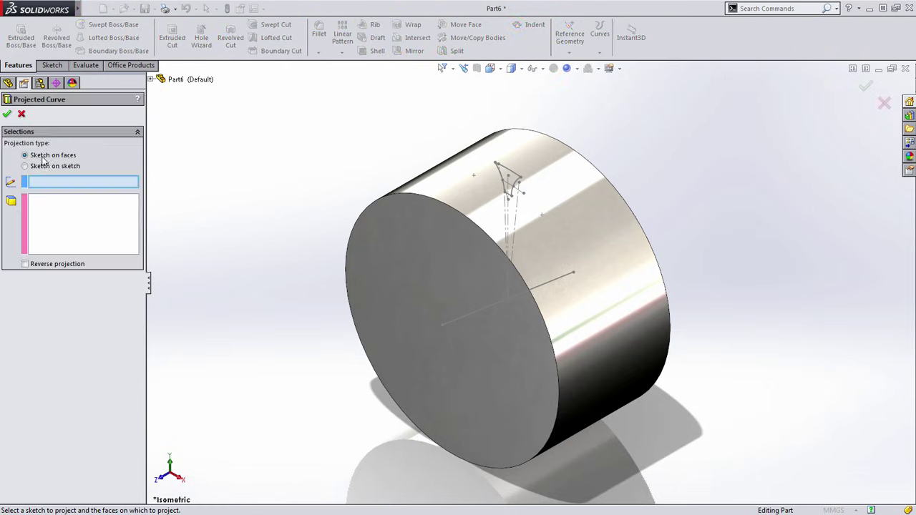
pyautogui.click(491, 311)
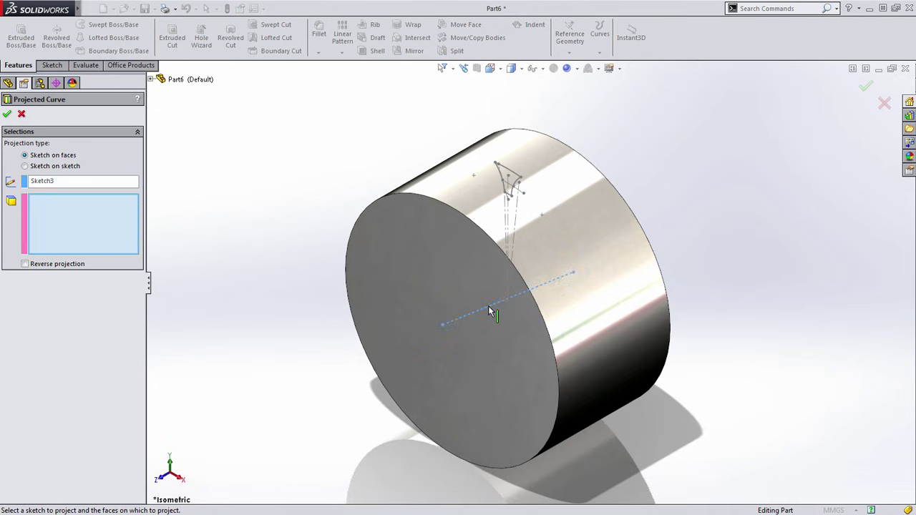
pyautogui.click(478, 204)
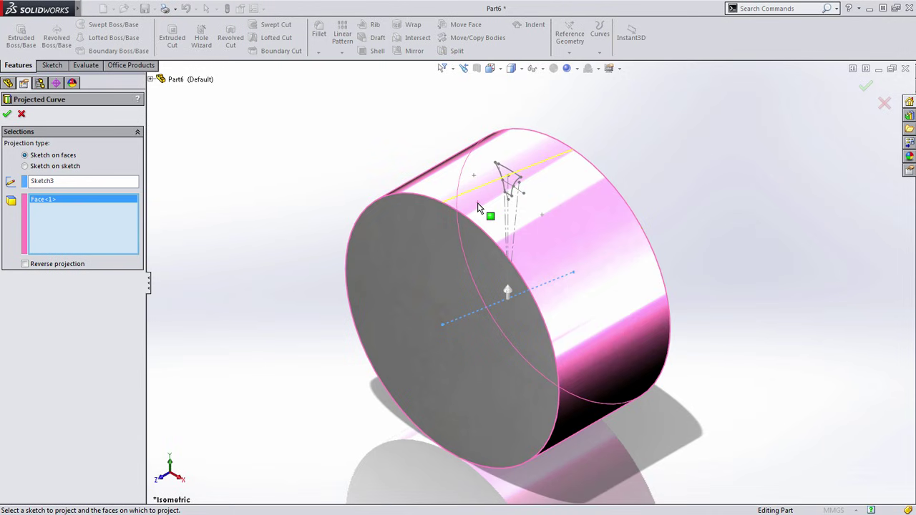
pyautogui.rightClick(478, 205)
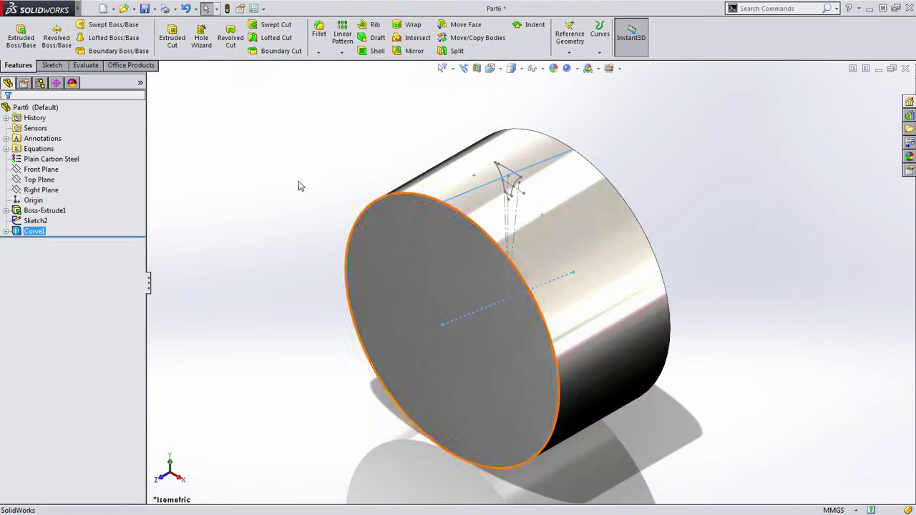
pyautogui.moveTo(310, 203)
pyautogui.mouseDown(button='middle')
pyautogui.moveTo(397, 190)
pyautogui.moveTo(282, 194)
pyautogui.moveTo(325, 199)
pyautogui.mouseUp(button='middle')
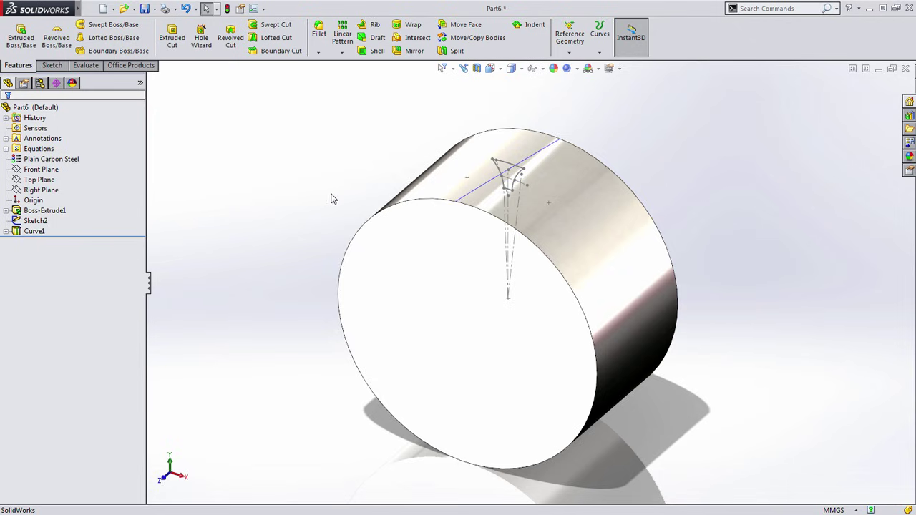
pyautogui.scroll(-2, 458, 212)
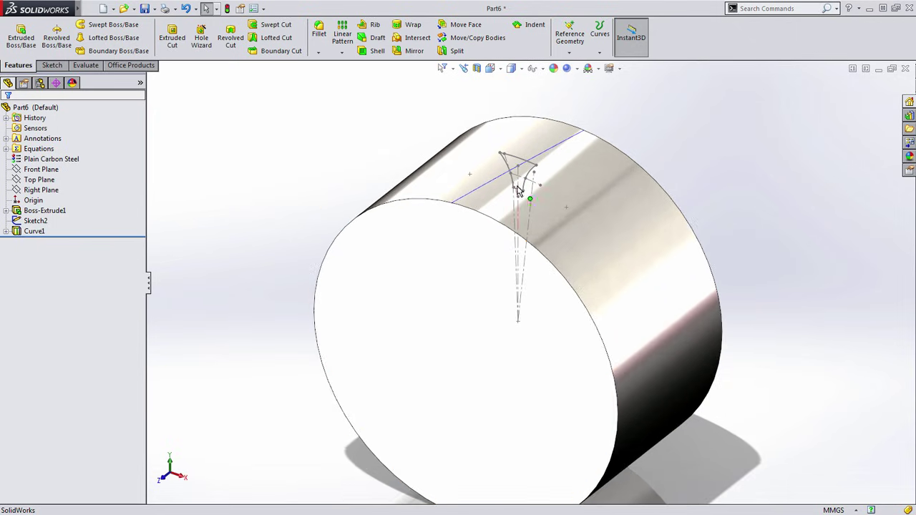
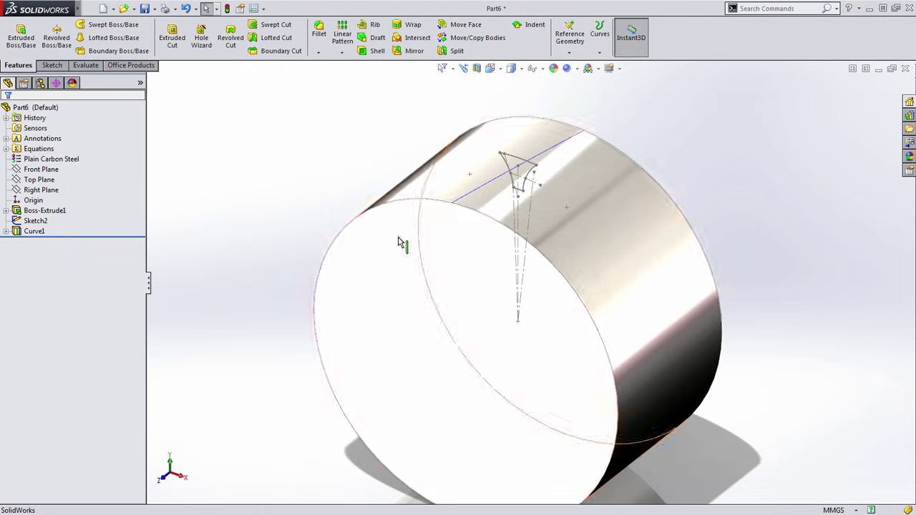
pyautogui.click(27, 222)
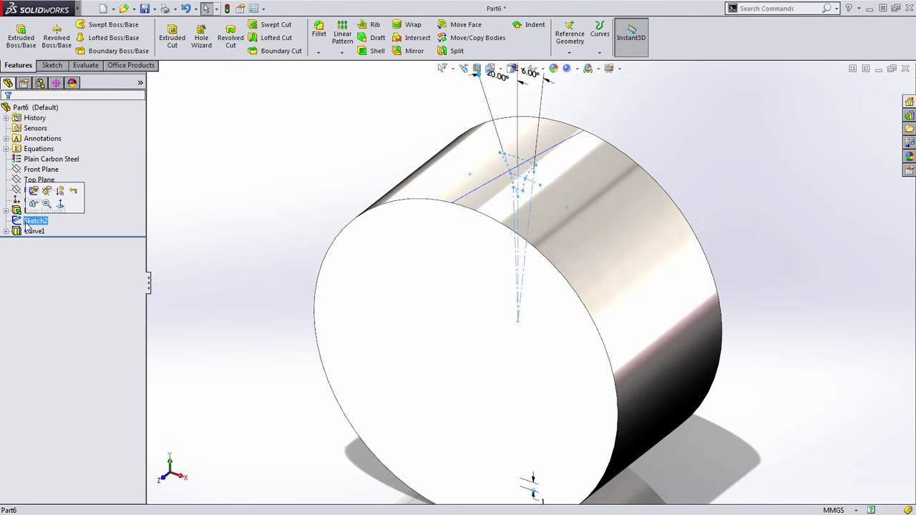
pyautogui.keyDown('ctrl'); pyautogui.click(379, 231); pyautogui.keyUp('ctrl')
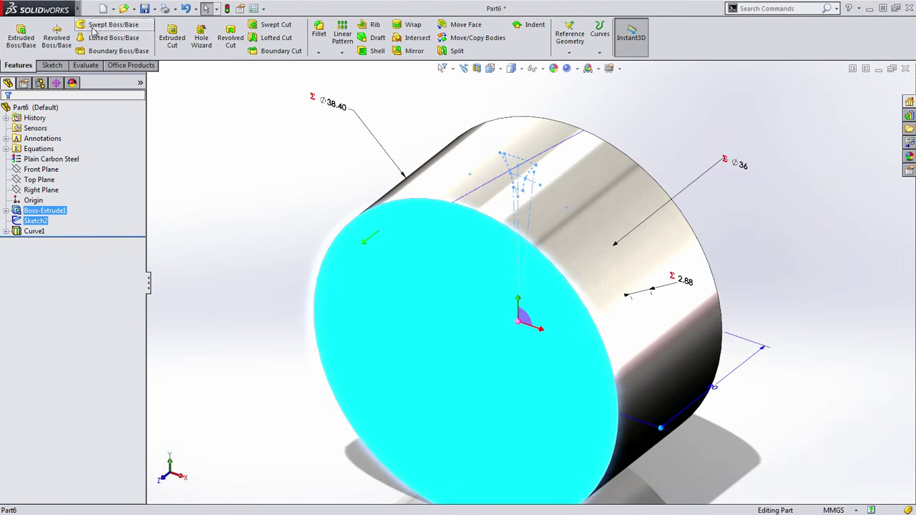
pyautogui.click(156, 8)
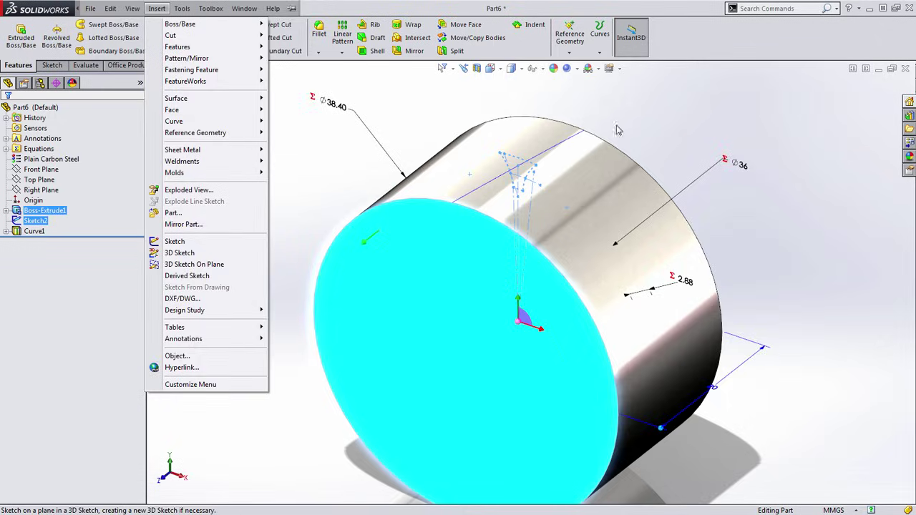
pyautogui.click(769, 101)
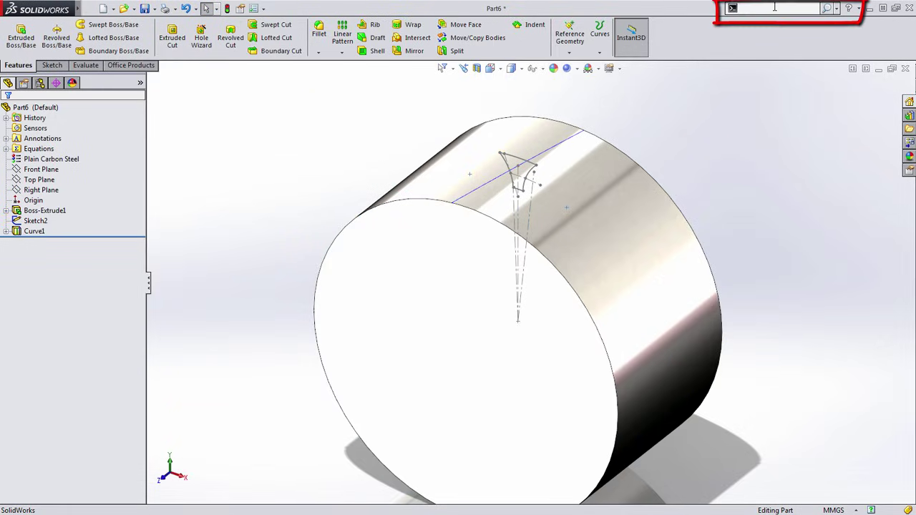
# Insert a derived sketch of the tooth gap sketch, Sketch2, on the front face of the blank
pyautogui.click(26, 222)
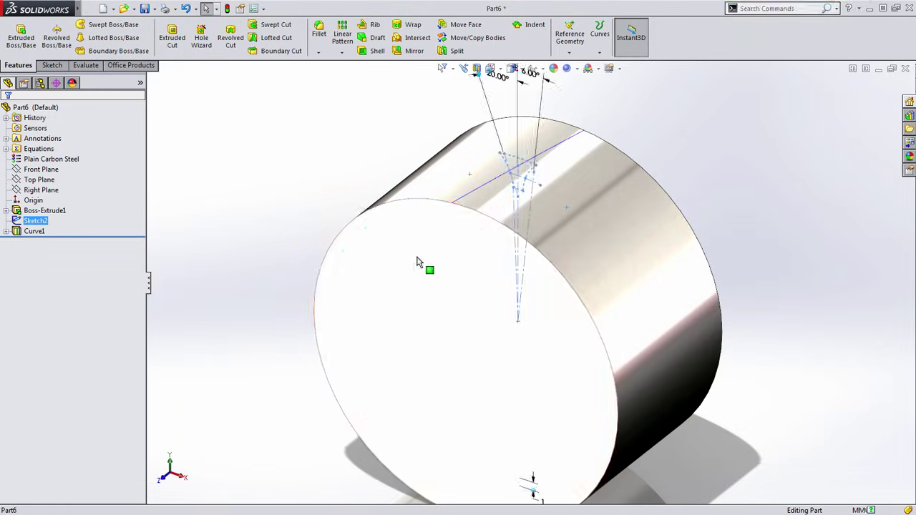
pyautogui.keyDown('ctrl'); pyautogui.click(419, 262); pyautogui.keyUp('ctrl')
pyautogui.click(773, 7)
pyautogui.write('Der')
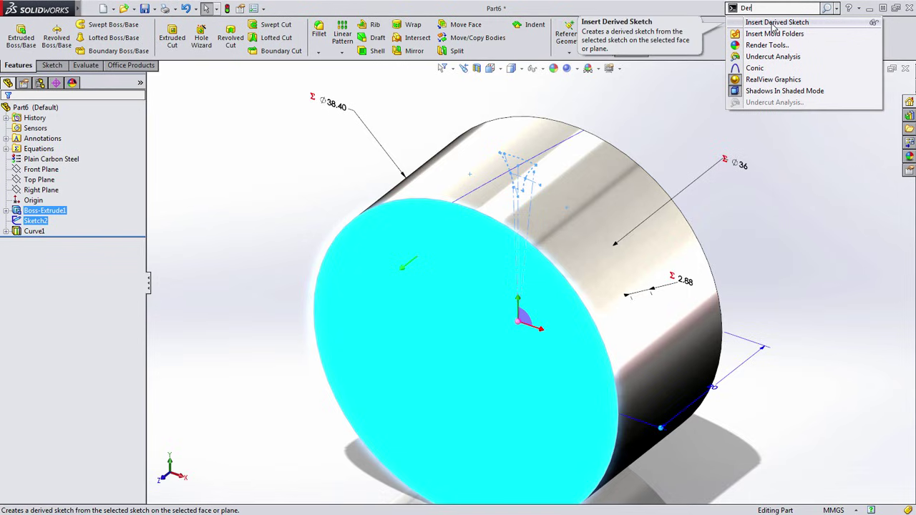
pyautogui.click(773, 22)
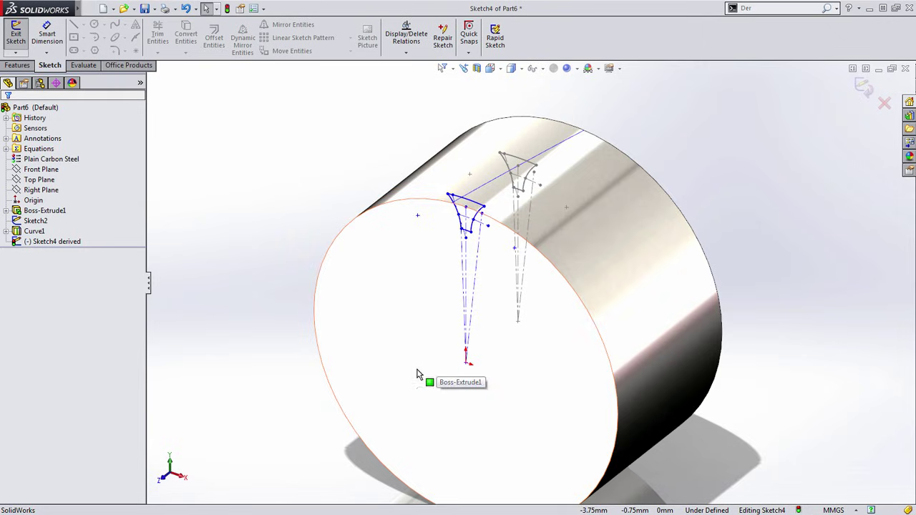
# Test how the derived tooth gap sketch moves over the front face and bring it back to the origin
pyautogui.hotkey('ctrl', '8')
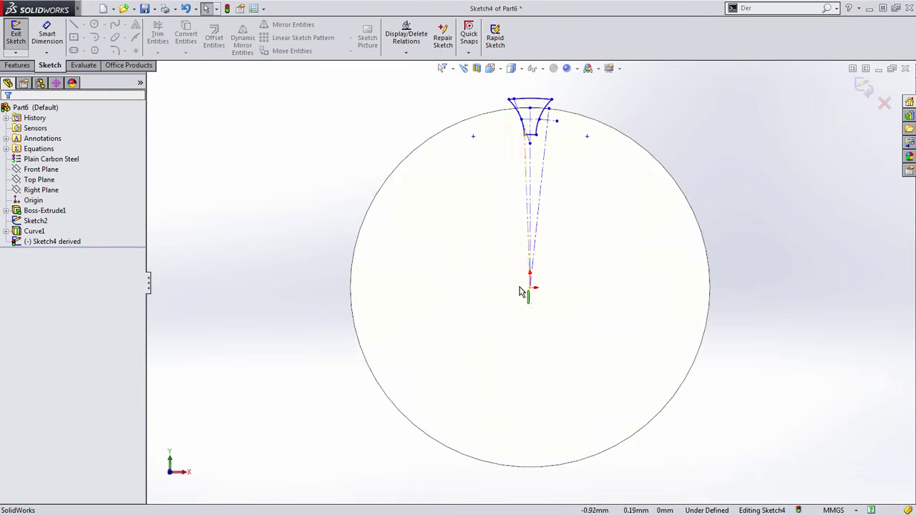
pyautogui.moveTo(530, 289)
pyautogui.mouseDown()
pyautogui.moveTo(462, 309)
pyautogui.moveTo(458, 355)
pyautogui.moveTo(469, 369)
pyautogui.mouseUp()
pyautogui.moveTo(468, 193)
pyautogui.mouseDown()
pyautogui.moveTo(423, 193)
pyautogui.moveTo(463, 183)
pyautogui.mouseUp()
pyautogui.moveTo(465, 348); pyautogui.dragTo(481, 267)
pyautogui.moveTo(526, 291); pyautogui.dragTo(530, 289)
pyautogui.click(729, 192)
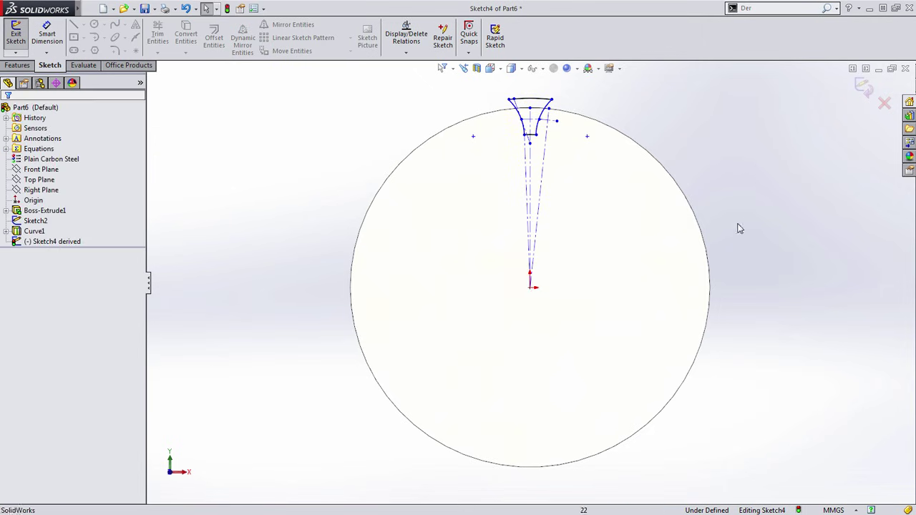
# Try moving the derived sketch by a point near the front edge in isometric view and undo the move
pyautogui.hotkey('ctrl', '7')
pyautogui.scroll(-5, 469, 228)
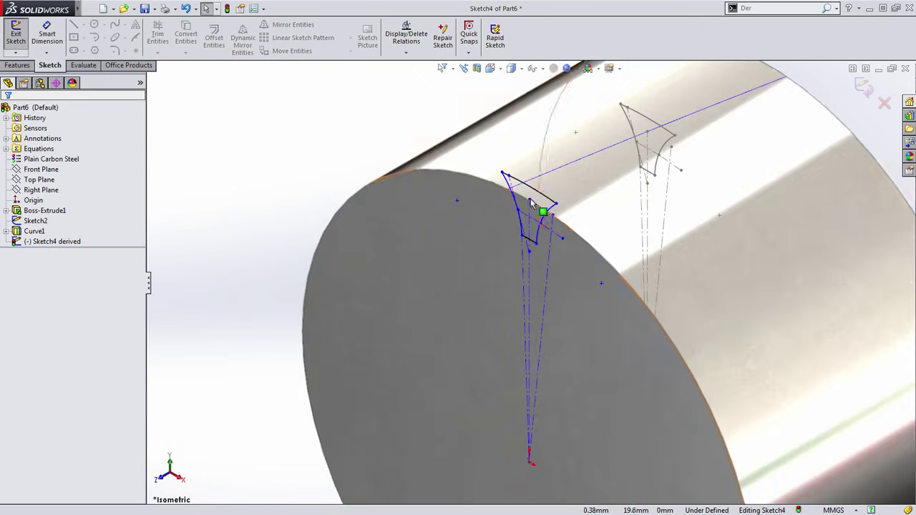
pyautogui.click(392, 182)
pyautogui.moveTo(392, 182)
pyautogui.mouseDown()
pyautogui.moveTo(618, 271)
pyautogui.moveTo(413, 173)
pyautogui.moveTo(628, 281)
pyautogui.moveTo(415, 202)
pyautogui.moveTo(497, 229)
pyautogui.mouseUp()
pyautogui.scroll(-3, 520, 206)
pyautogui.hotkey('ctrl', 'z')
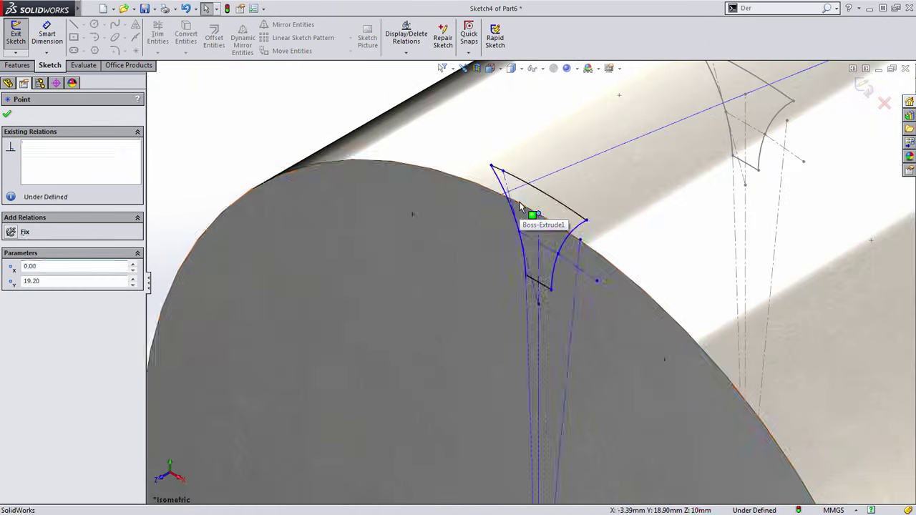
# Add a Pierce relation between the projected curve and the derived sketch's upper centerline point, and exit the sketch
pyautogui.click(562, 173)
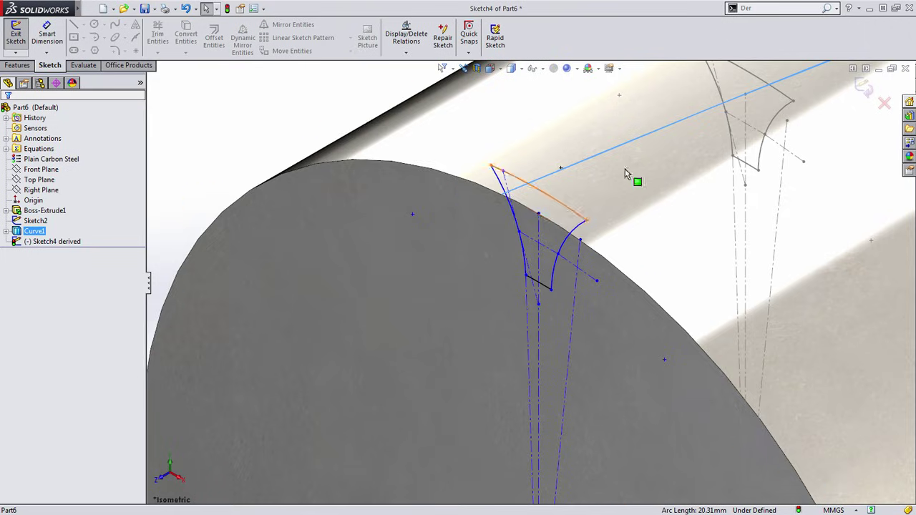
pyautogui.keyDown('ctrl'); pyautogui.click(538, 213); pyautogui.keyUp('ctrl')
pyautogui.click(582, 166)
pyautogui.scroll(-5, 400, 295)
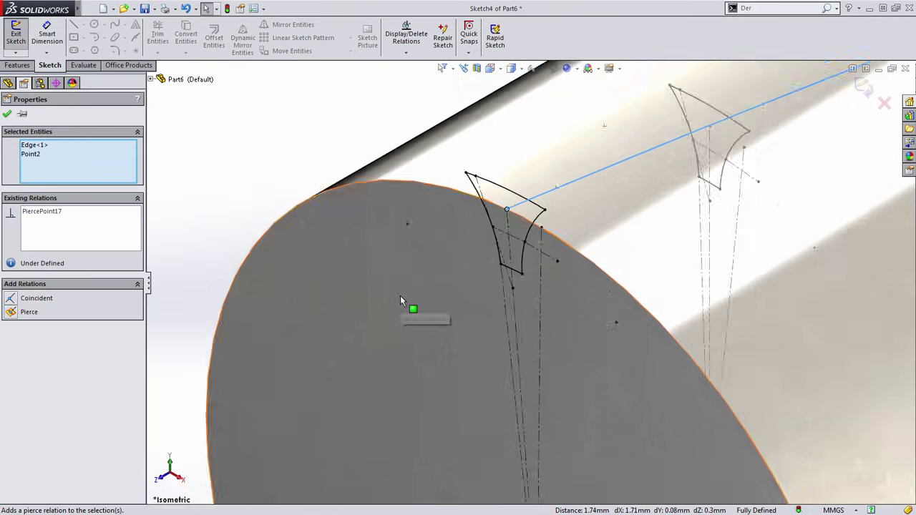
pyautogui.click(336, 247)
pyautogui.keyDown('ctrl'); pyautogui.moveTo(325, 236); pyautogui.dragTo(277, 186, button='middle'); pyautogui.keyUp('ctrl')
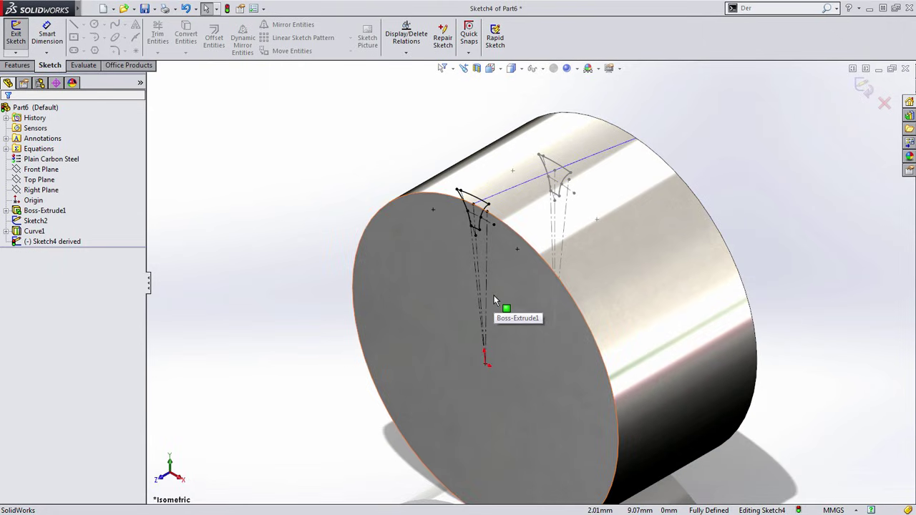
pyautogui.click(863, 86)
# Insert a derived sketch of the tooth gap sketch, Sketch2, on the back face of the blank
pyautogui.moveTo(782, 189); pyautogui.dragTo(670, 235, button='middle')
pyautogui.click(36, 221)
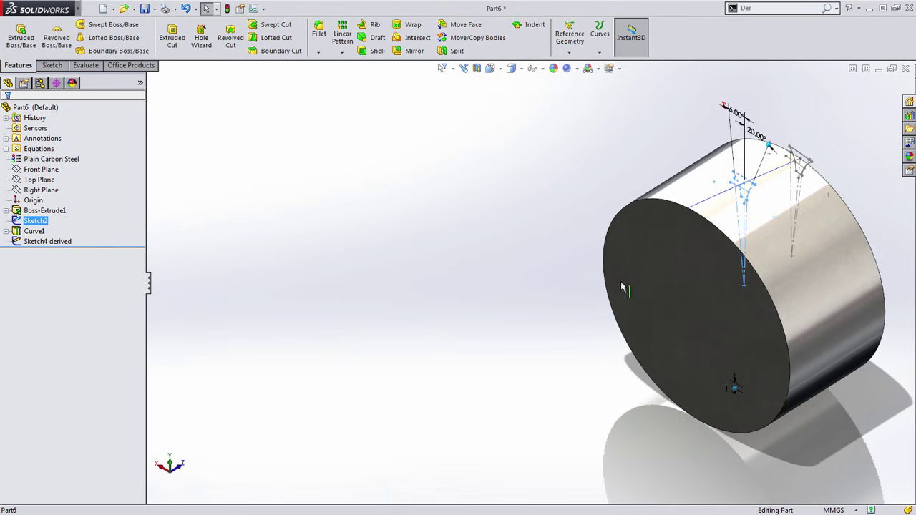
pyautogui.click(649, 252)
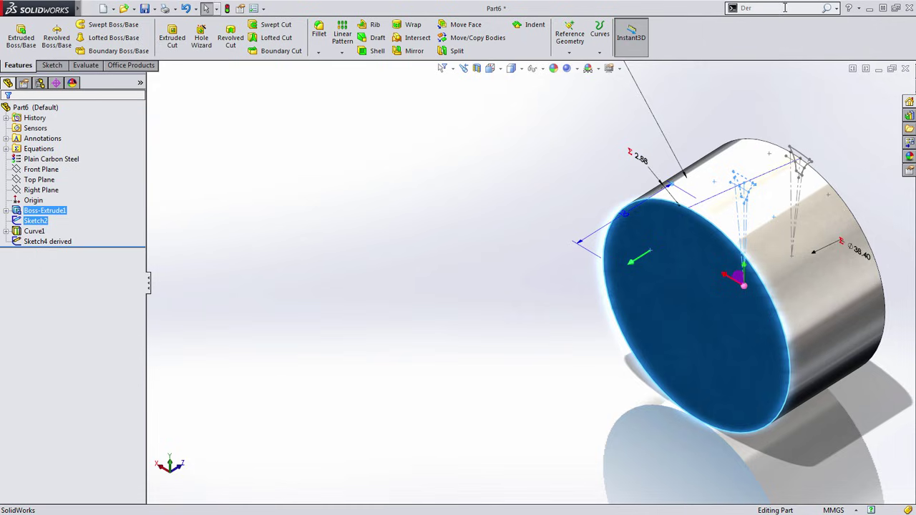
pyautogui.click(826, 8)
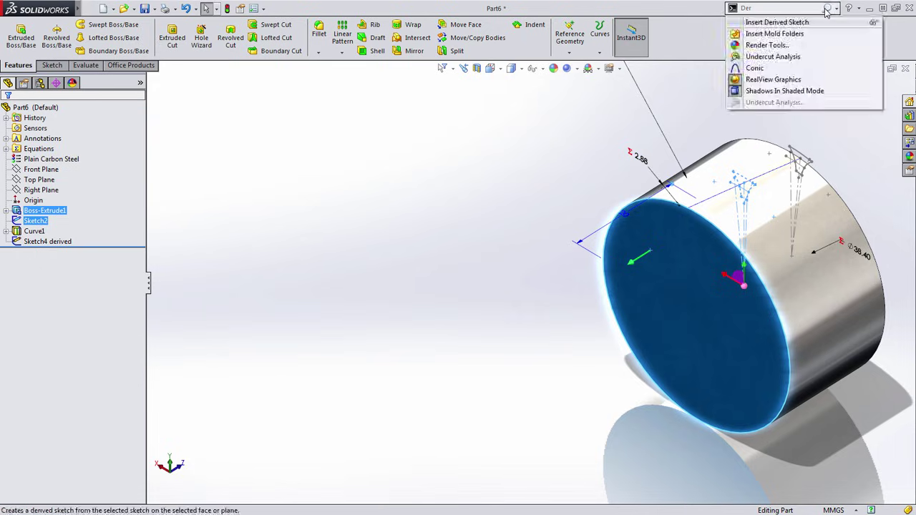
pyautogui.click(777, 21)
pyautogui.click(525, 159)
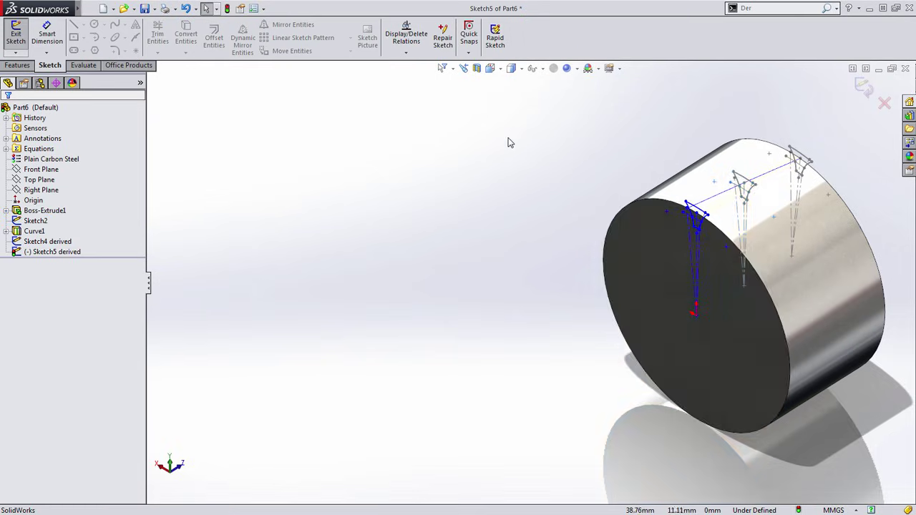
# Pull the back-face derived sketch off center and make its base point coincident with the part origin
pyautogui.hotkey('ctrl', '8')
pyautogui.moveTo(529, 290)
pyautogui.mouseDown()
pyautogui.moveTo(492, 320)
pyautogui.moveTo(532, 287)
pyautogui.moveTo(488, 300)
pyautogui.mouseUp()
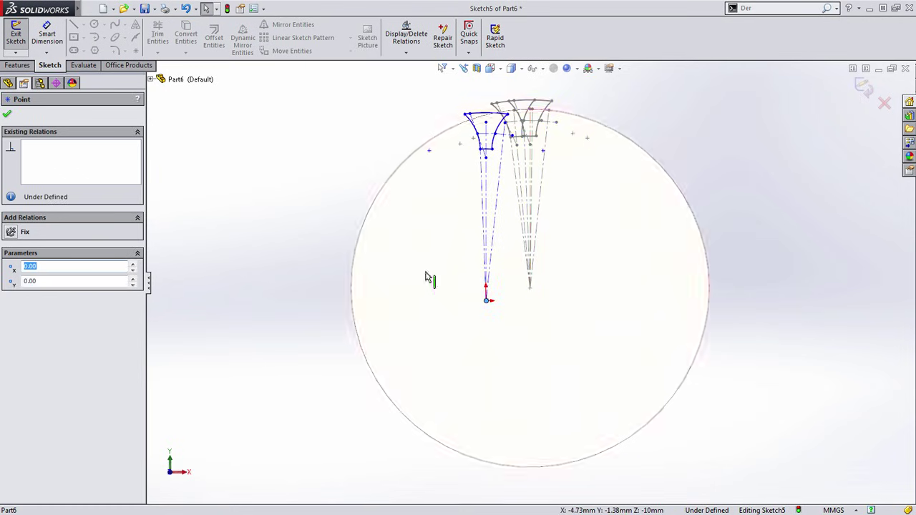
pyautogui.click(322, 201)
pyautogui.click(33, 201)
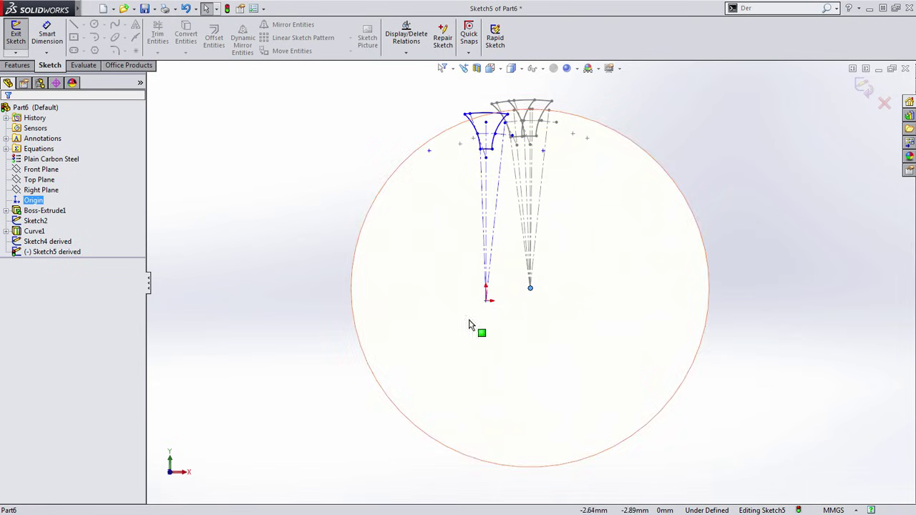
pyautogui.keyDown('ctrl'); pyautogui.click(488, 300); pyautogui.keyUp('ctrl')
pyautogui.click(546, 253)
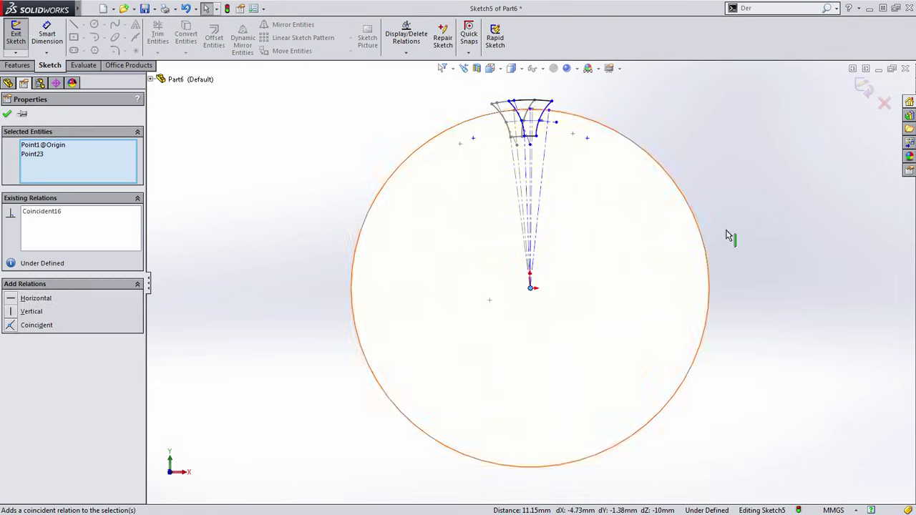
pyautogui.click(731, 228)
# Add a Pierce relation between the back-face derived sketch's upper centerline point and the projected curve, and exit the sketch
pyautogui.moveTo(736, 227); pyautogui.dragTo(792, 182, button='middle')
pyautogui.hotkey('ctrl', '7')
pyautogui.scroll(-6, 587, 172)
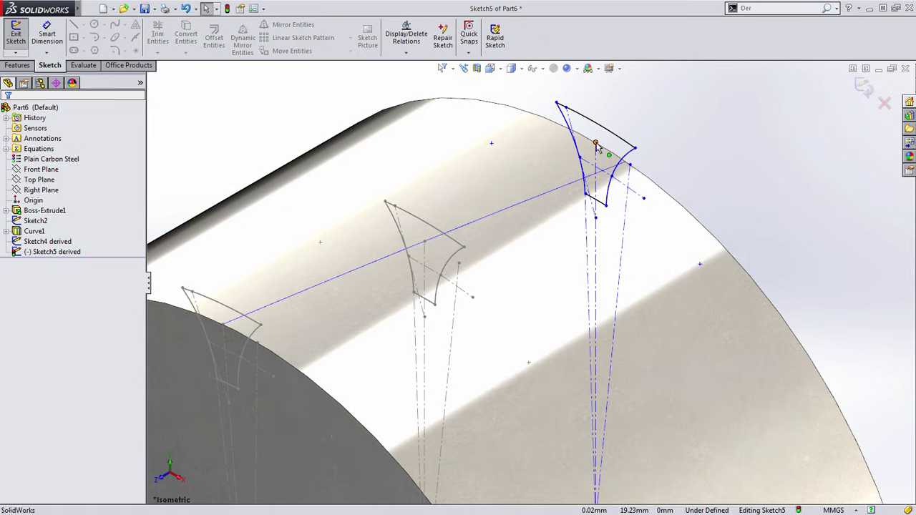
pyautogui.click(596, 143)
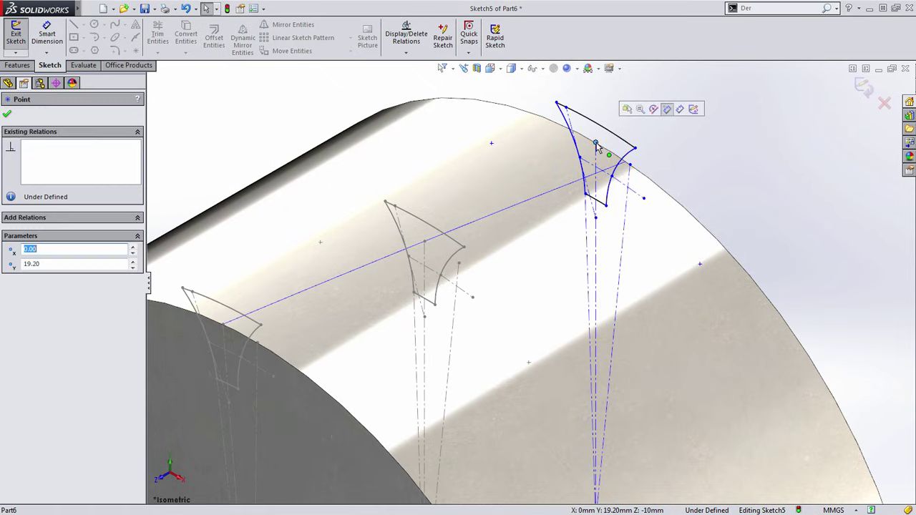
pyautogui.keyDown('ctrl'); pyautogui.click(543, 199); pyautogui.keyUp('ctrl')
pyautogui.click(588, 145)
pyautogui.click(785, 184)
pyautogui.press('f')
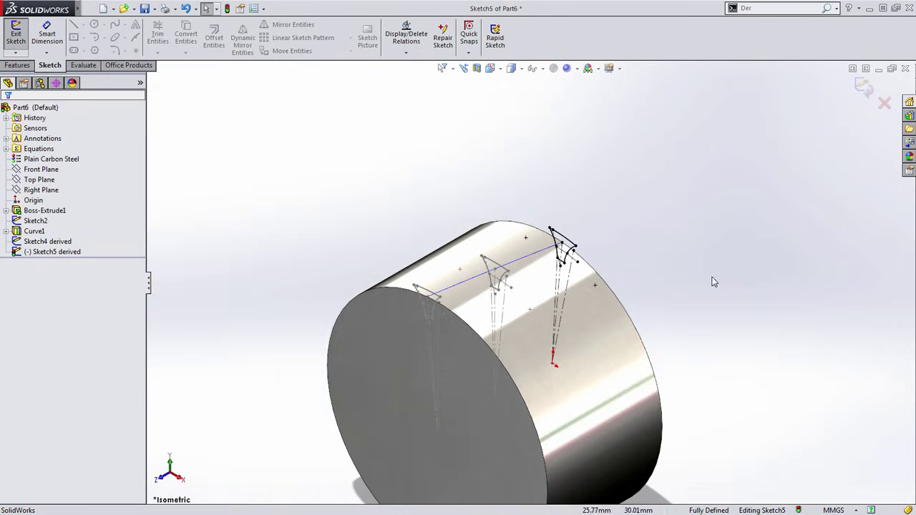
pyautogui.keyDown('ctrl'); pyautogui.moveTo(712, 278); pyautogui.dragTo(745, 225); pyautogui.keyUp('ctrl')
pyautogui.keyDown('ctrl'); pyautogui.moveTo(745, 224); pyautogui.dragTo(752, 218, button='middle'); pyautogui.keyUp('ctrl')
pyautogui.click(864, 87)
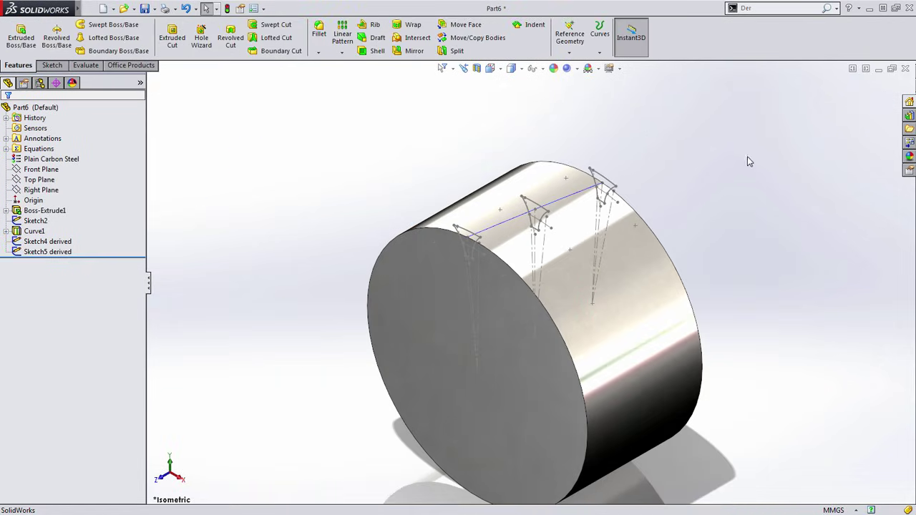
# Start a lofted cut from the front derived sketch to Sketch2, aligning both profile connectors at the same upper corner
pyautogui.scroll(-2, 530, 263)
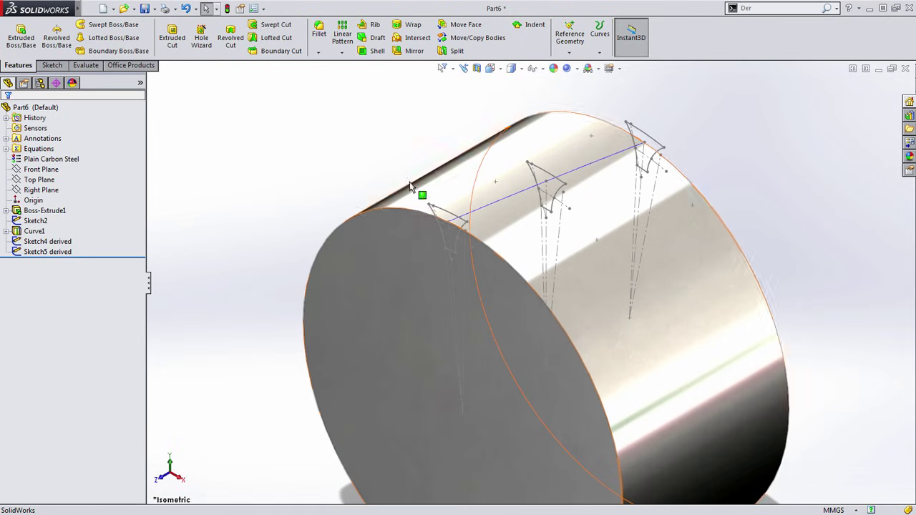
pyautogui.click(276, 39)
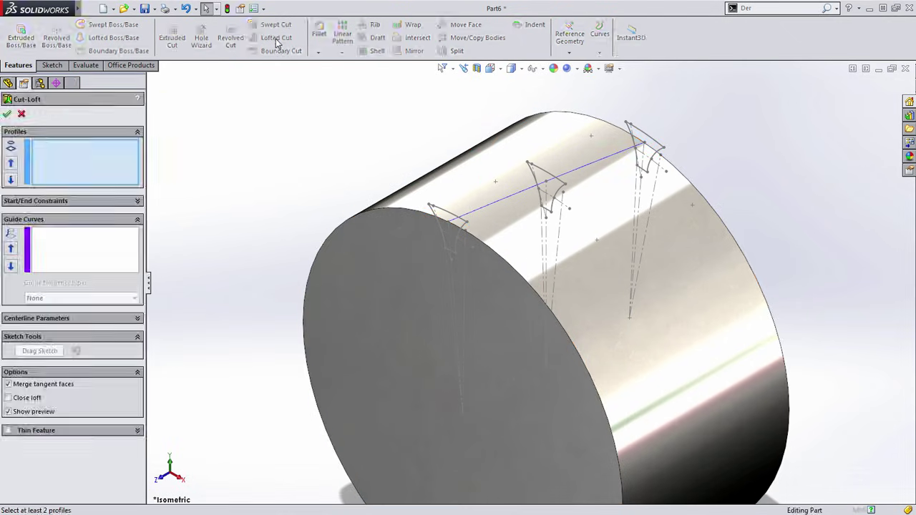
pyautogui.scroll(-3, 421, 253)
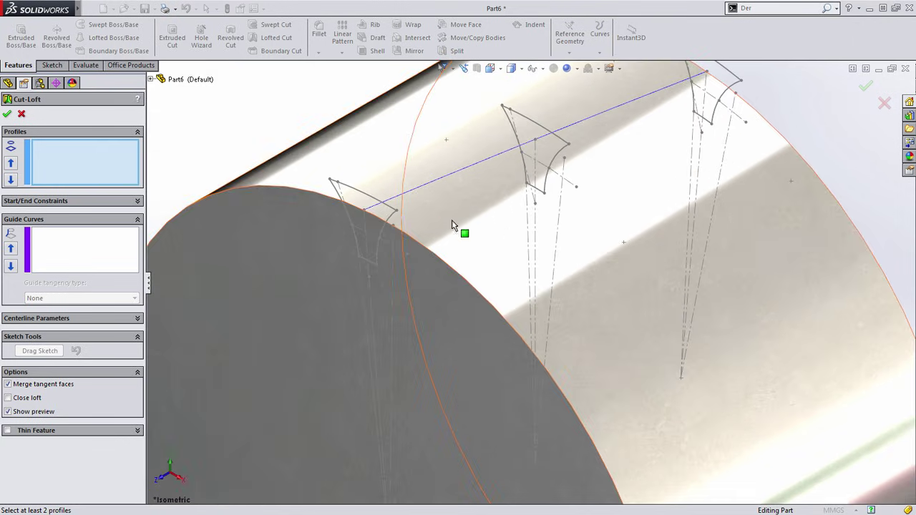
pyautogui.click(390, 209)
pyautogui.scroll(-1, 390, 209)
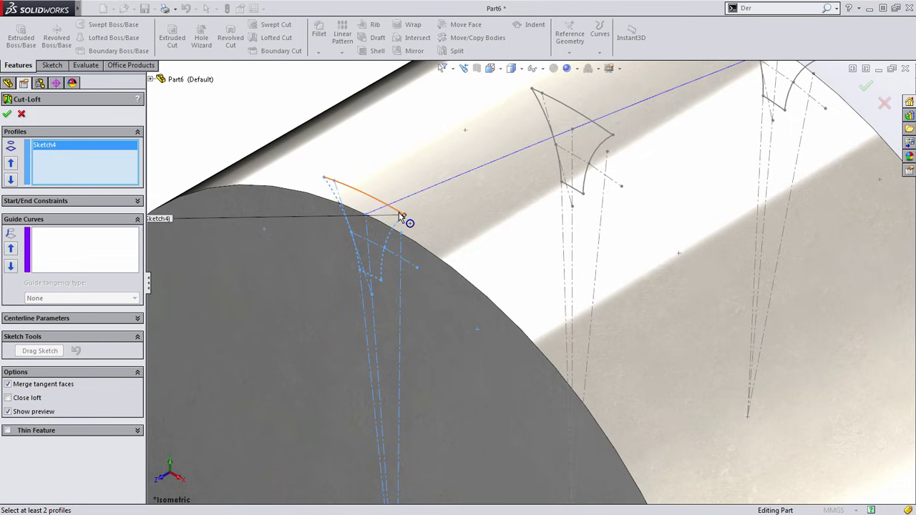
pyautogui.click(537, 92)
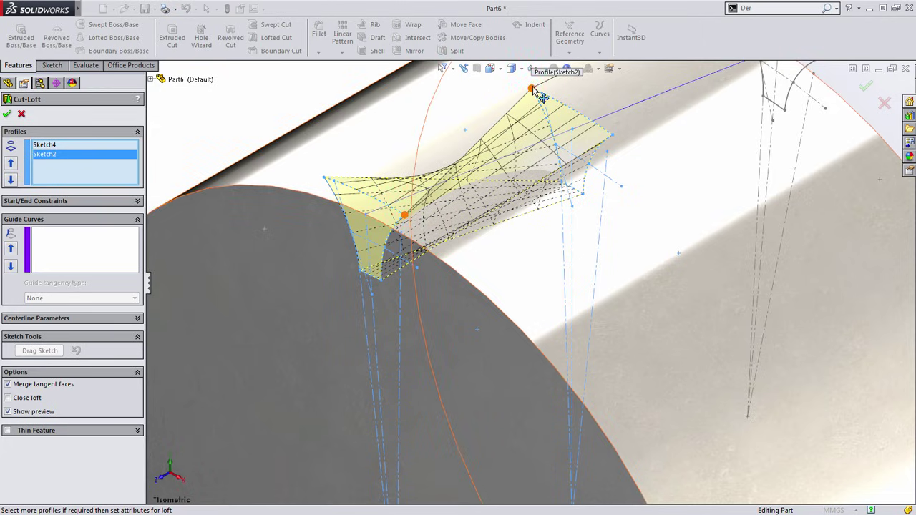
pyautogui.moveTo(534, 88); pyautogui.dragTo(611, 135)
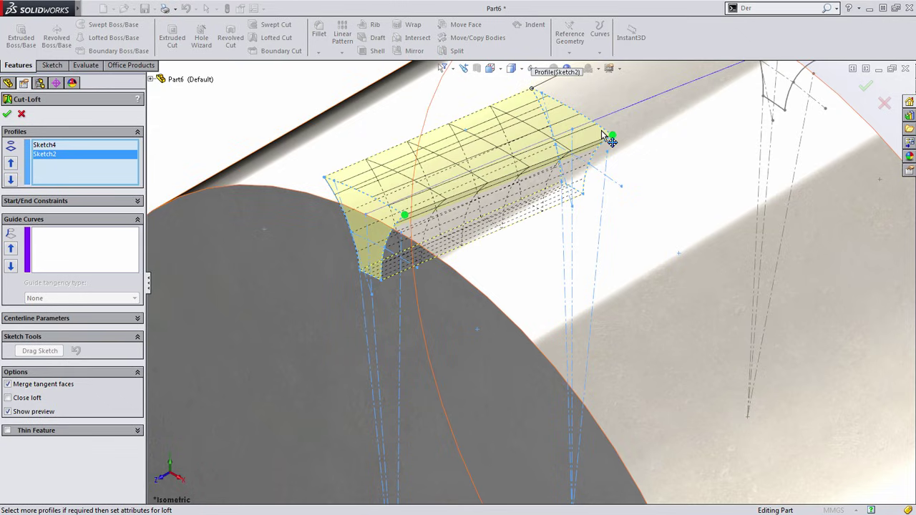
# Add the back-face derived sketch as the third profile at the matching corner and complete the lofted cut
pyautogui.keyDown('ctrl'); pyautogui.moveTo(637, 178); pyautogui.dragTo(541, 257, button='middle'); pyautogui.keyUp('ctrl')
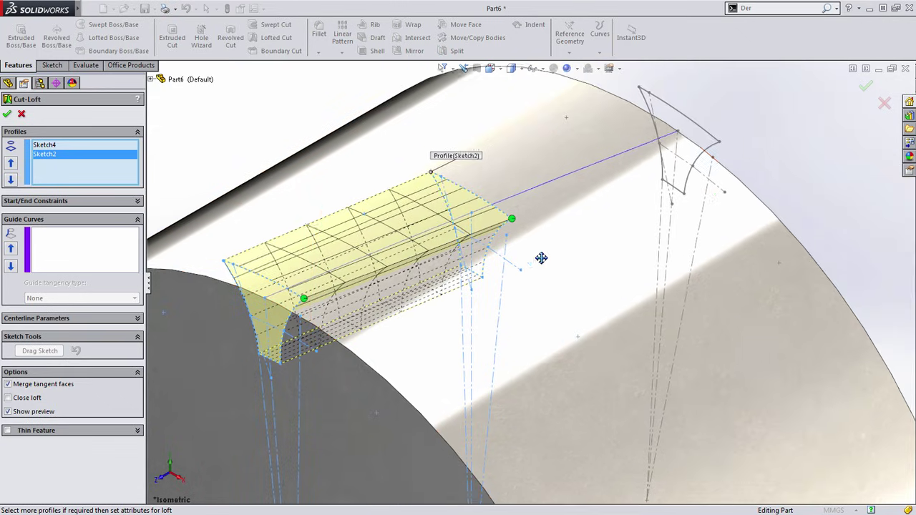
pyautogui.click(714, 149)
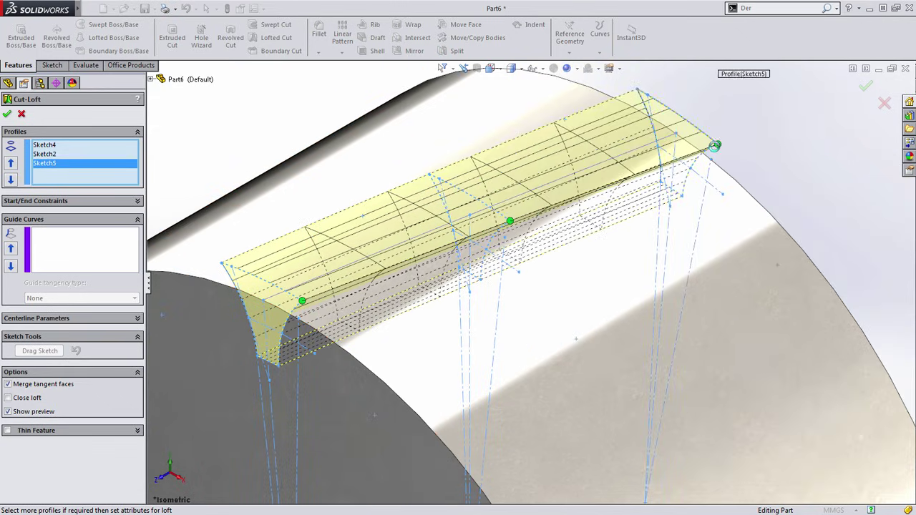
pyautogui.rightClick(715, 147)
pyautogui.click(768, 137)
pyautogui.scroll(3, 716, 198)
pyautogui.keyDown('ctrl'); pyautogui.moveTo(461, 301); pyautogui.dragTo(546, 205, button='middle'); pyautogui.keyUp('ctrl')
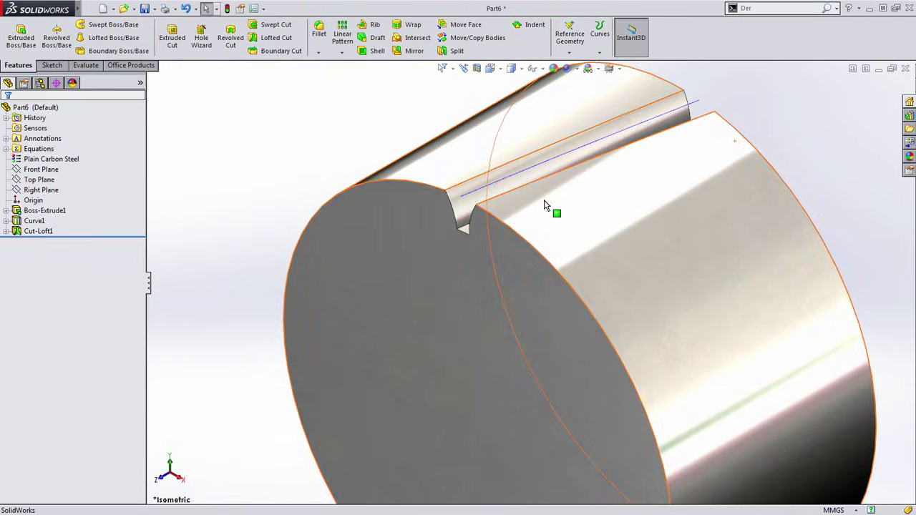
# Fillet the two bottom edges of the tooth gap with a radius of "Module" * .3
pyautogui.press('s')
pyautogui.click(237, 135)
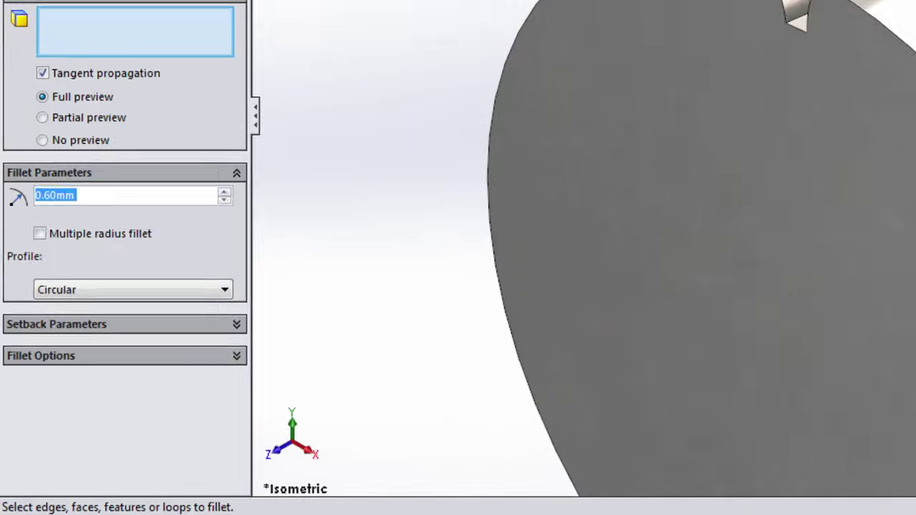
pyautogui.write('=mod')
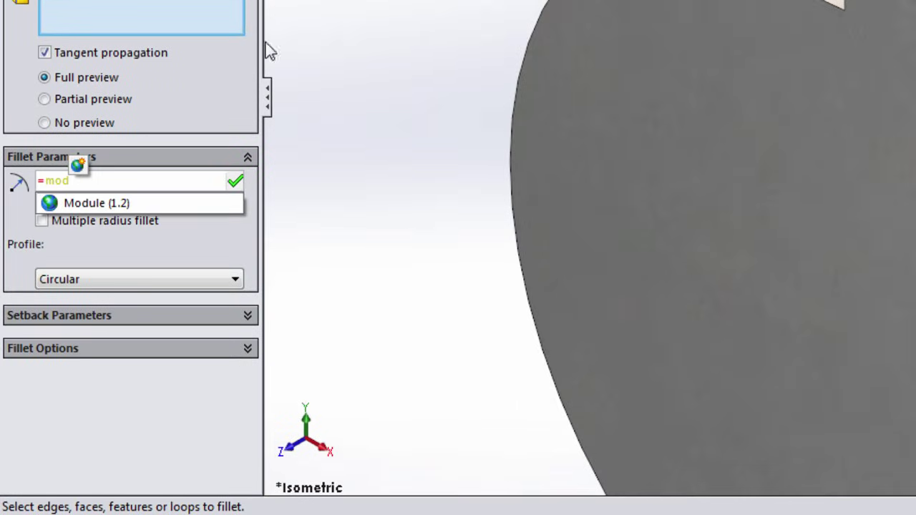
pyautogui.click(128, 201)
pyautogui.write('* .3')
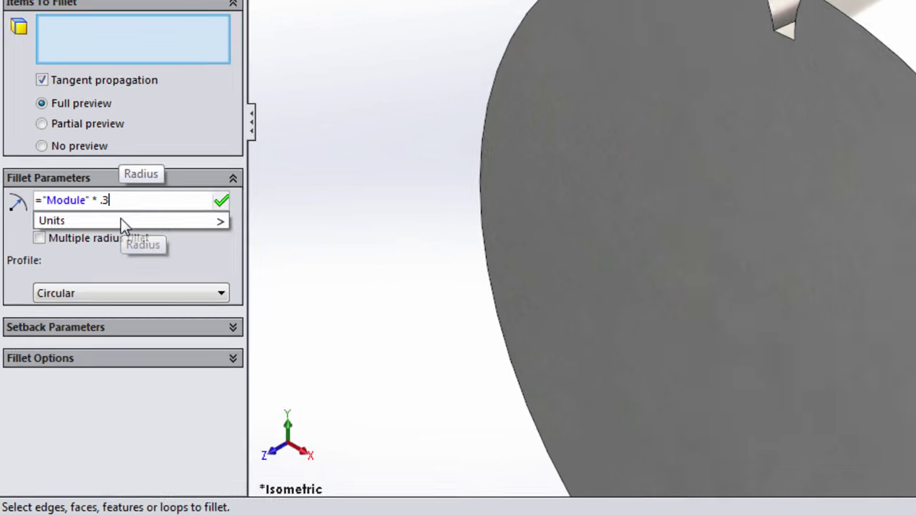
pyautogui.click(467, 225)
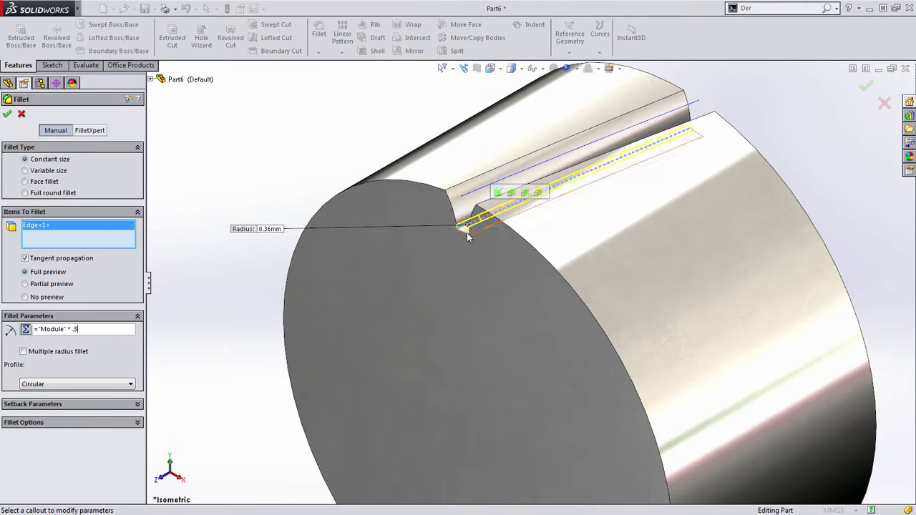
pyautogui.click(476, 232)
pyautogui.rightClick(468, 225)
pyautogui.click(250, 242)
# Start a circular pattern with the lofted cut and its root fillet as the features to pattern
pyautogui.scroll(4, 250, 242)
pyautogui.keyDown('ctrl'); pyautogui.moveTo(333, 269); pyautogui.dragTo(301, 266, button='middle'); pyautogui.keyUp('ctrl')
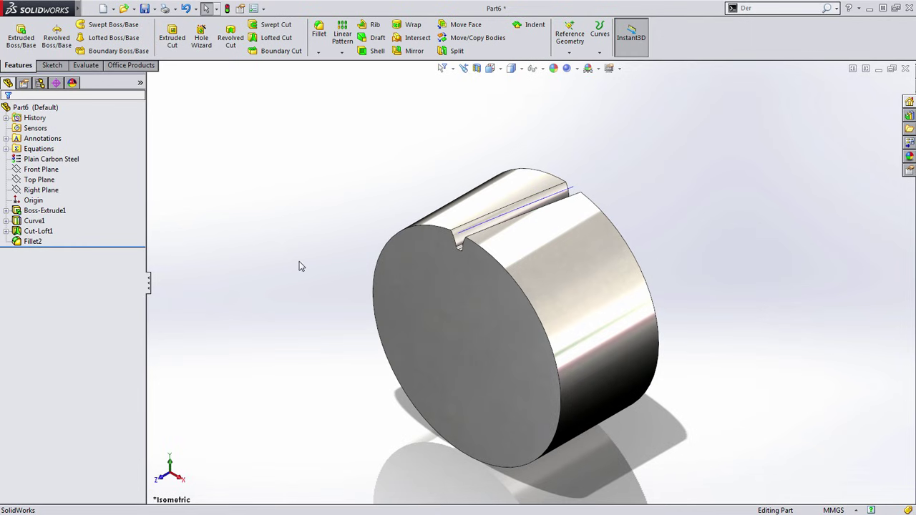
pyautogui.press('s')
pyautogui.click(261, 193)
pyautogui.click(297, 213)
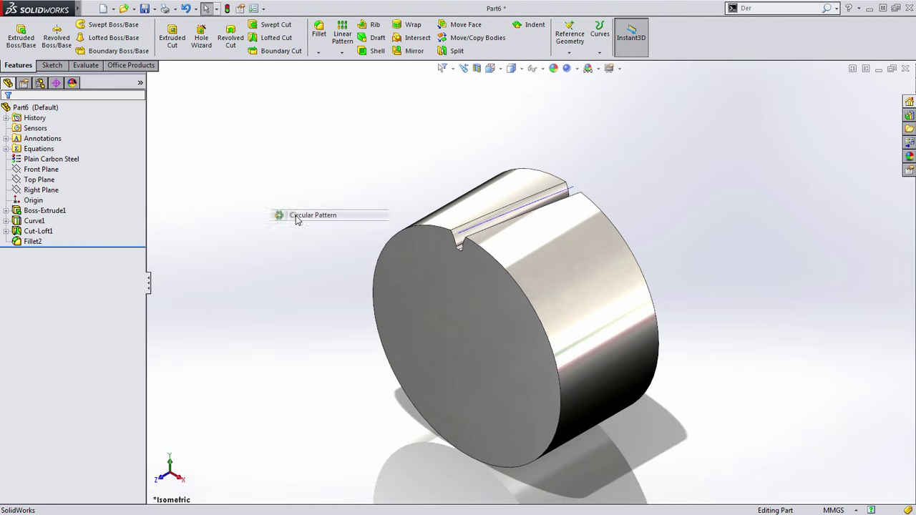
pyautogui.scroll(-3, 458, 247)
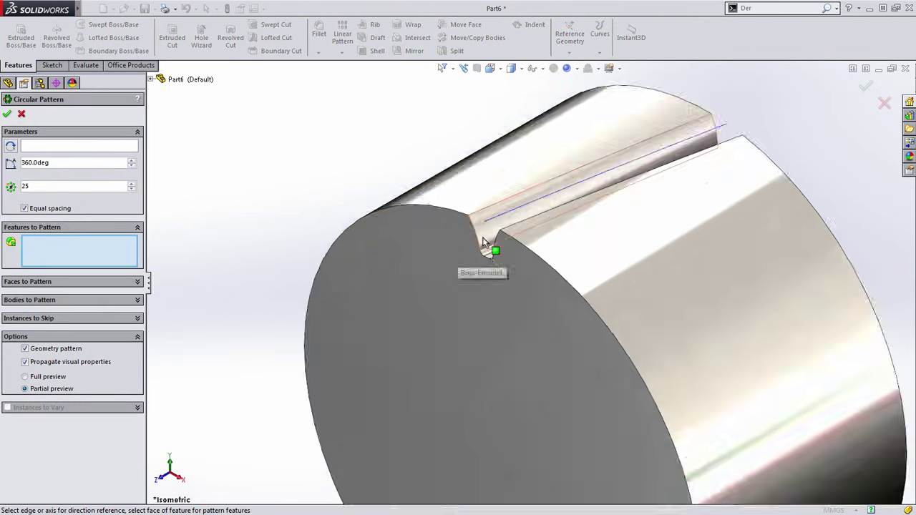
pyautogui.click(484, 241)
pyautogui.click(486, 252)
pyautogui.scroll(3, 485, 253)
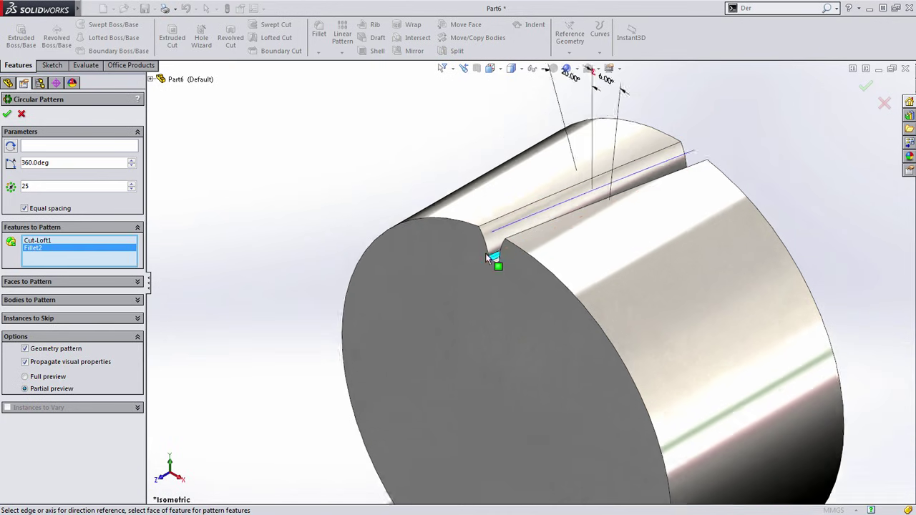
# Pattern around the blank's cylindrical face with the instance count linked to the global variable "Number of Teeth" and accept
pyautogui.click(83, 146)
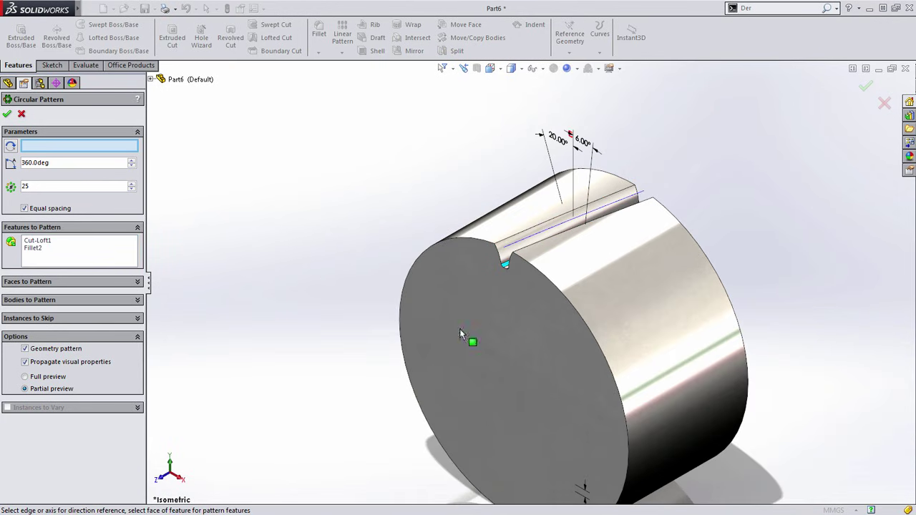
pyautogui.click(668, 307)
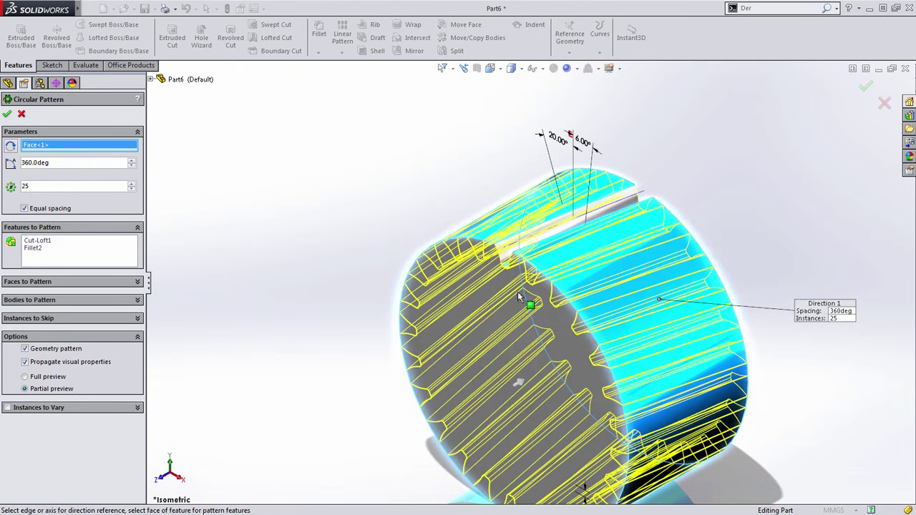
pyautogui.write('=')
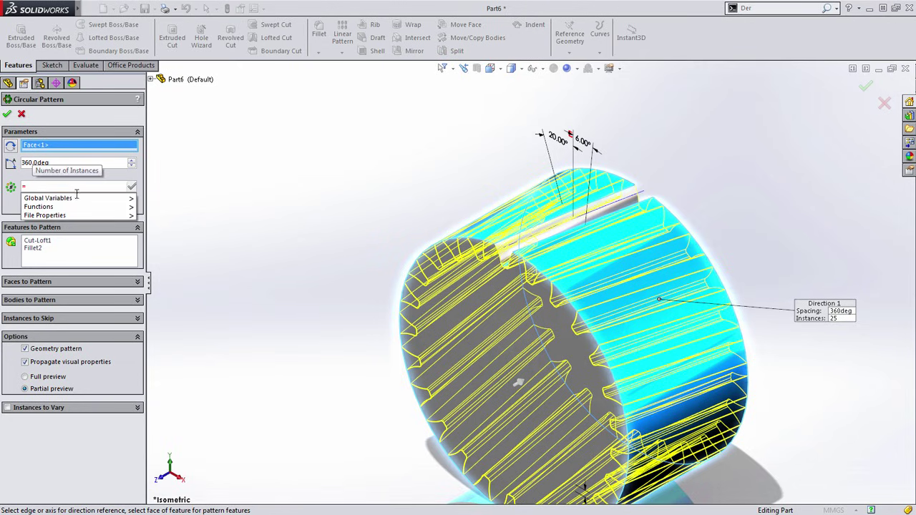
pyautogui.moveTo(132, 198)
pyautogui.click(159, 208)
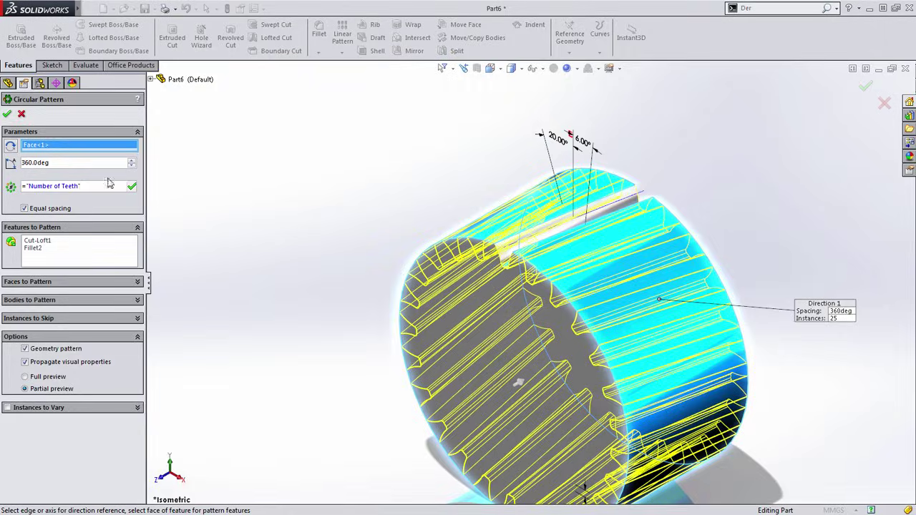
pyautogui.click(6, 115)
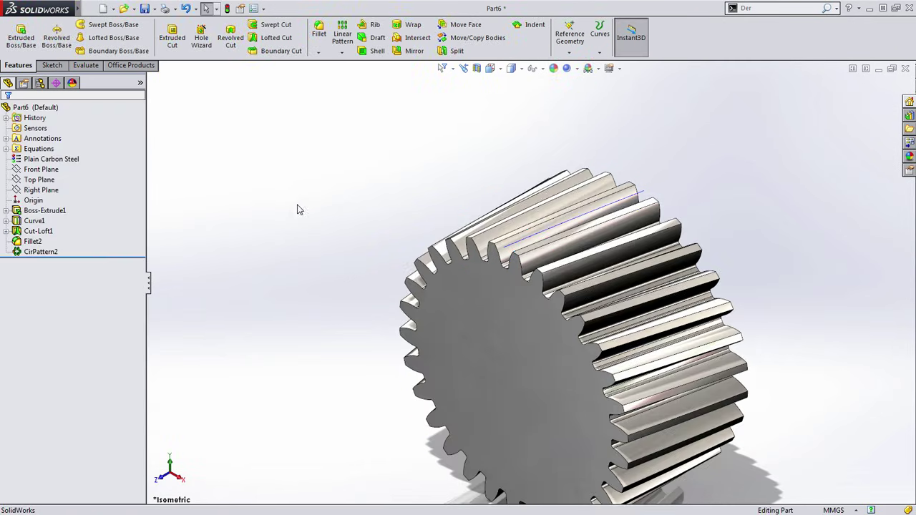
# Hide the projected curve, Curve1, and show the finished gear in the Top view
pyautogui.click(37, 223)
pyautogui.click(40, 205)
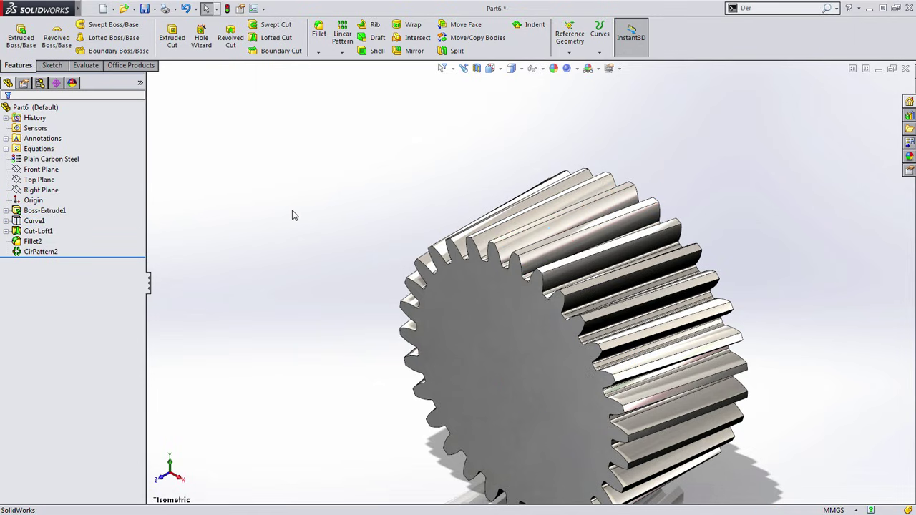
pyautogui.click(490, 68)
pyautogui.click(504, 100)
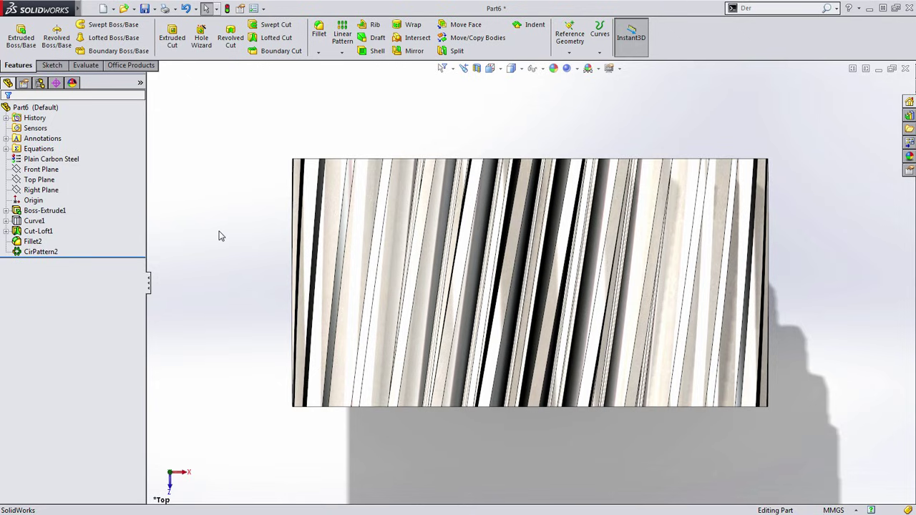
# Open the sketch under the projected curve, Curve1, for editing
pyautogui.keyDown('shift'); pyautogui.moveTo(220, 255); pyautogui.dragTo(225, 269, button='middle'); pyautogui.keyUp('shift')
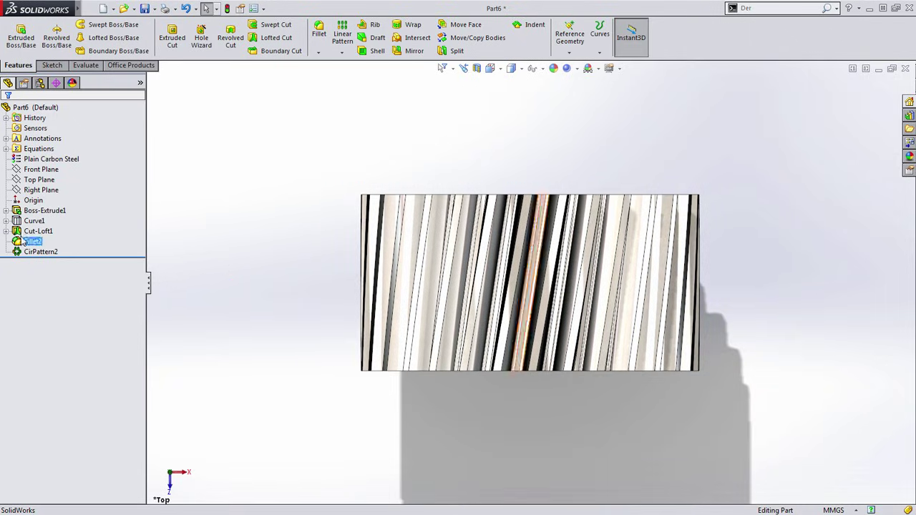
pyautogui.click(5, 220)
pyautogui.click(46, 231)
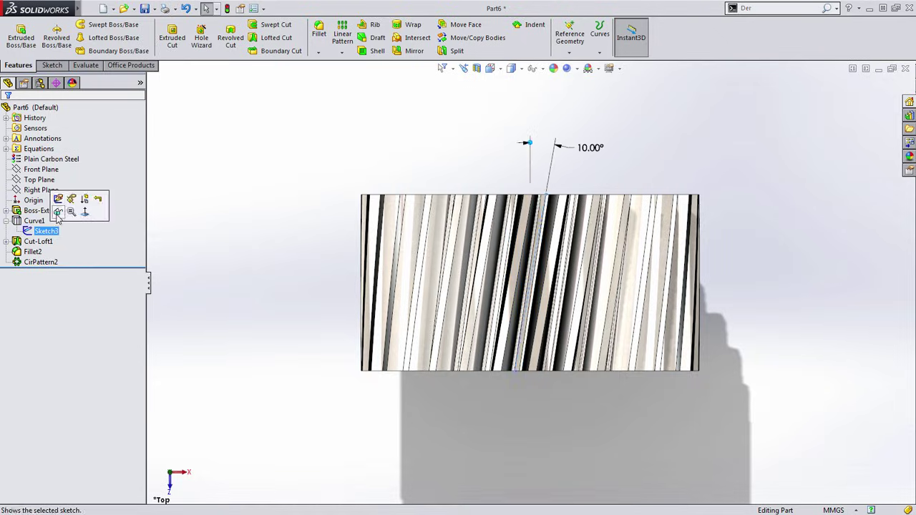
pyautogui.click(62, 203)
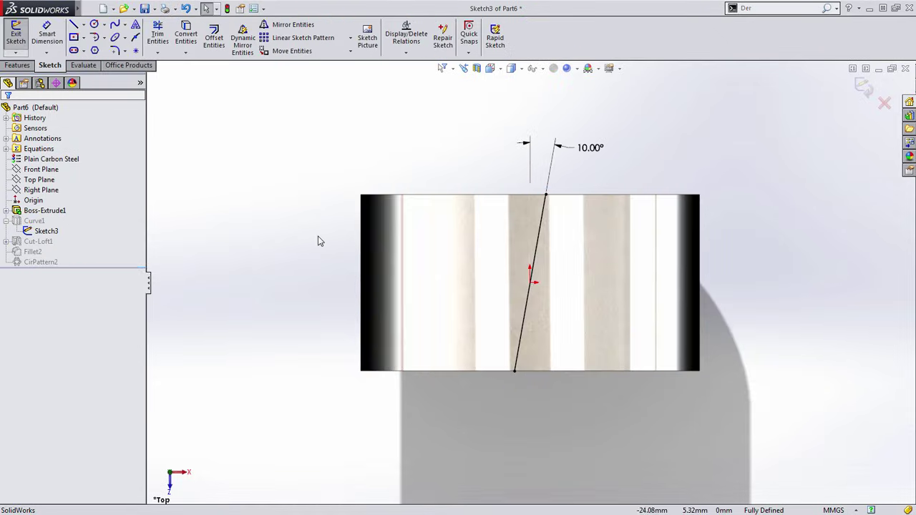
# Flip the helix line's 10° angle to the opposite side of the vertical and exit the sketch to rebuild the gear
pyautogui.doubleClick(596, 151)
pyautogui.press('BackSpace')
pyautogui.write('15')
pyautogui.press('Return')
pyautogui.click(818, 99)
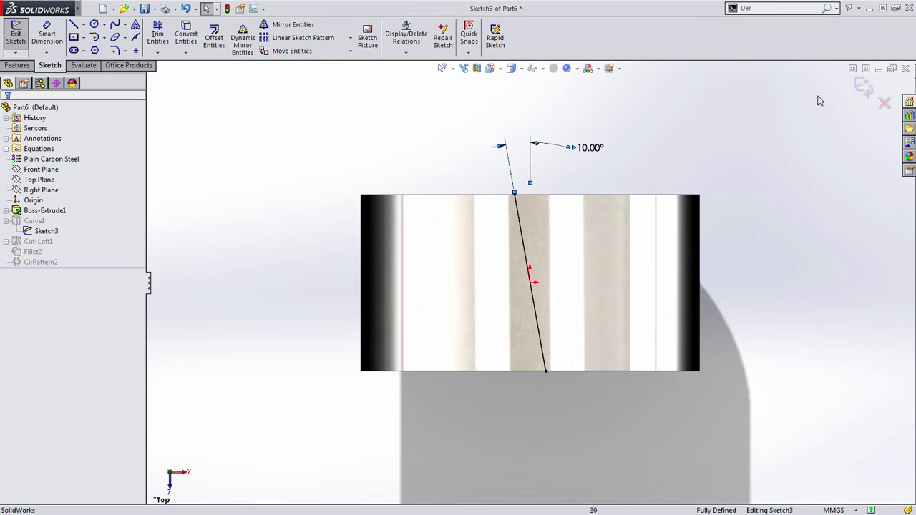
pyautogui.click(865, 88)
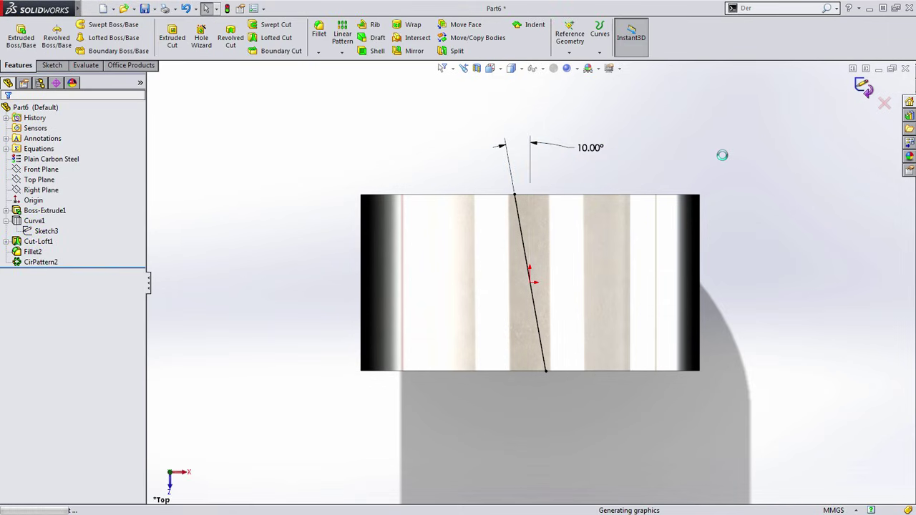
pyautogui.hotkey('ctrl', '7')
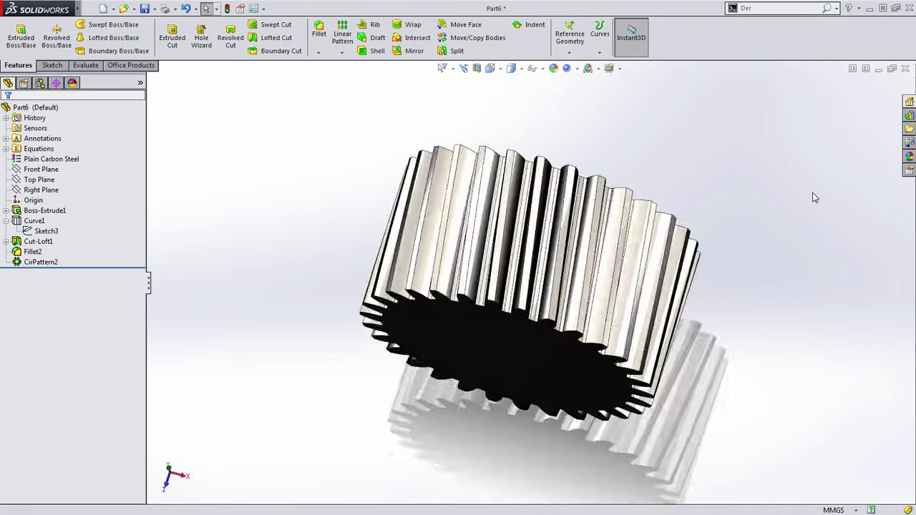